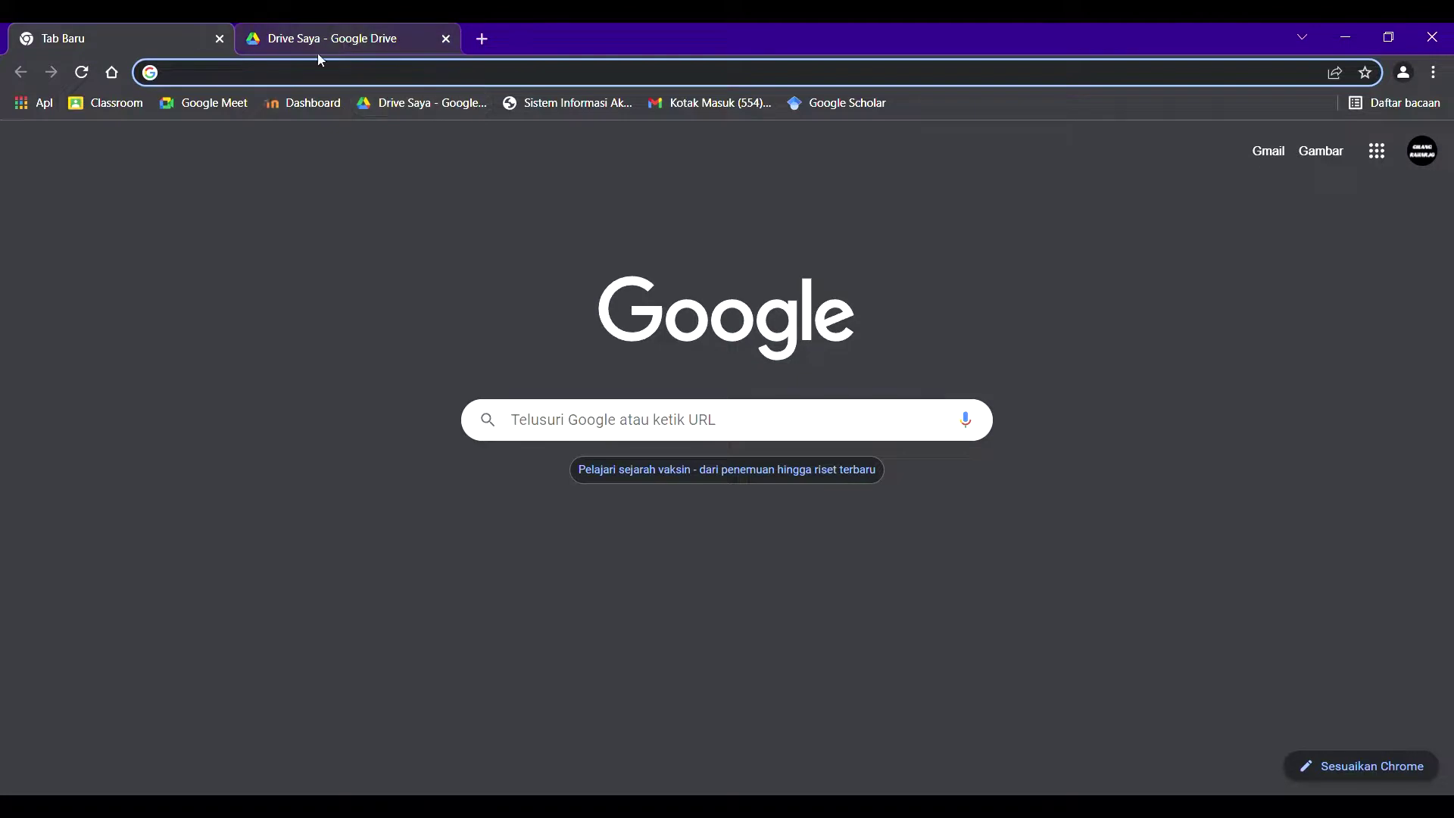
- Open My Drive, switch to the personal Gmail account, and close the old Drive tab
text(drive.google.com/drive/my-drive)
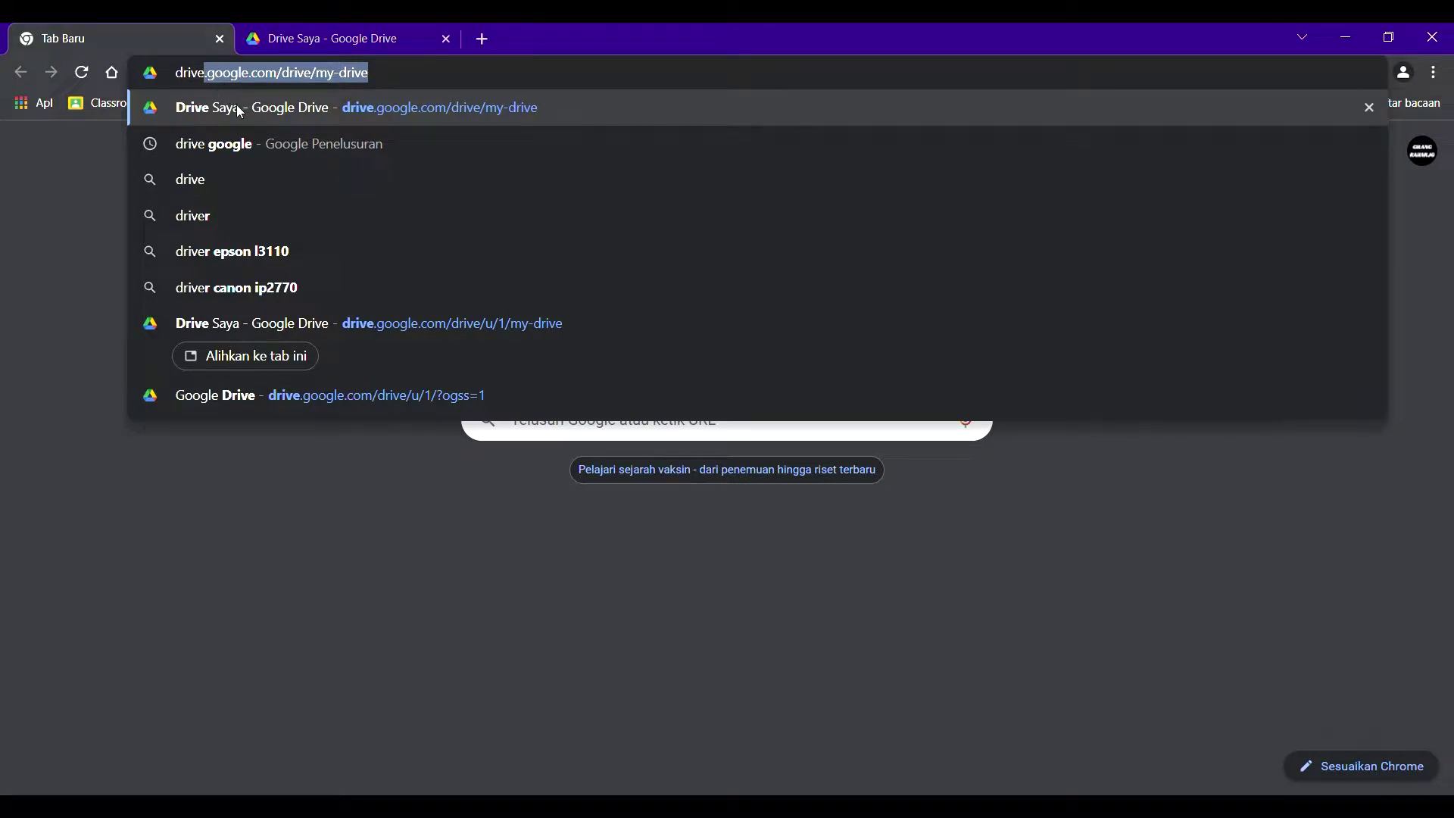
click(240, 112)
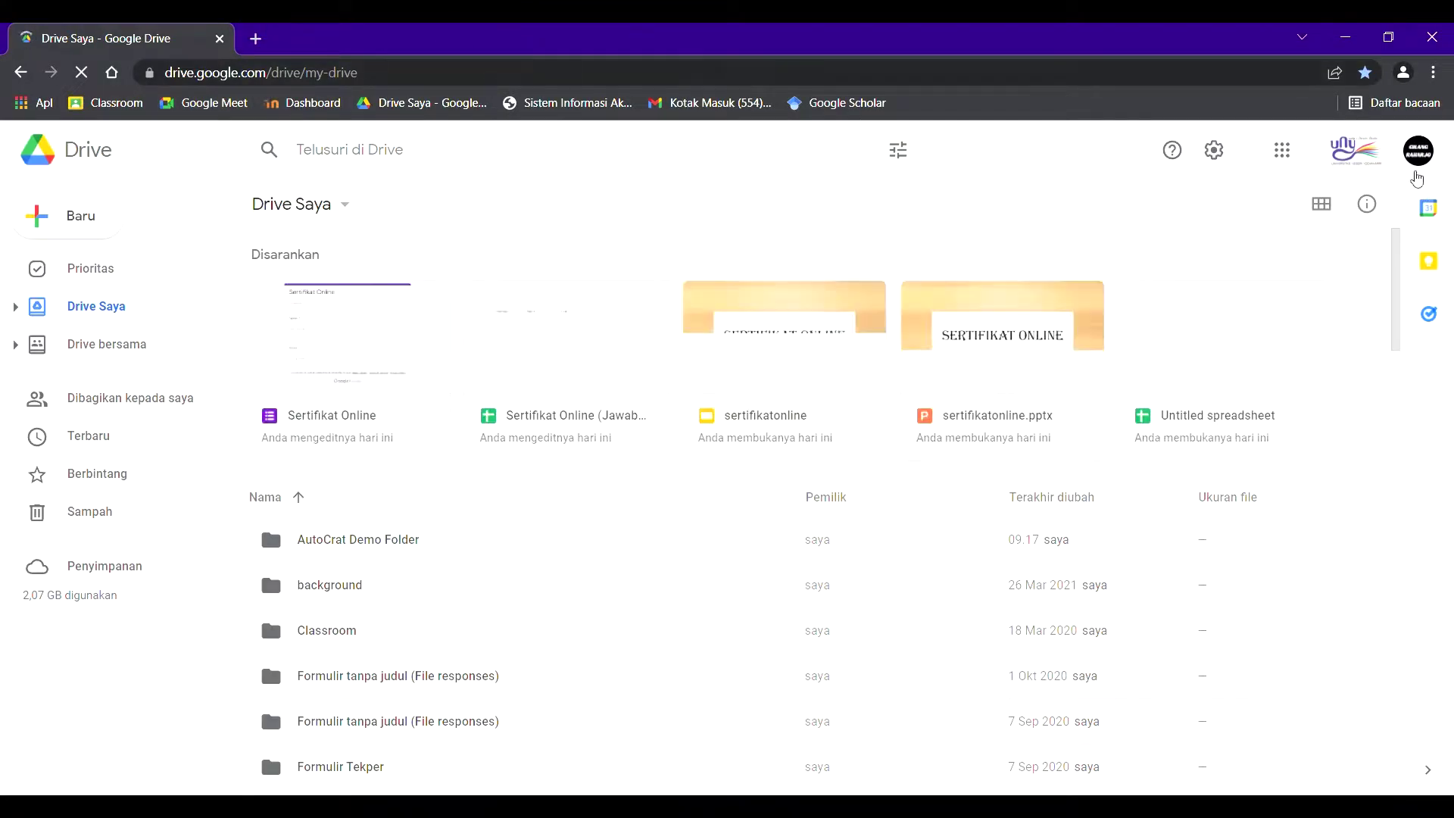
click(1418, 150)
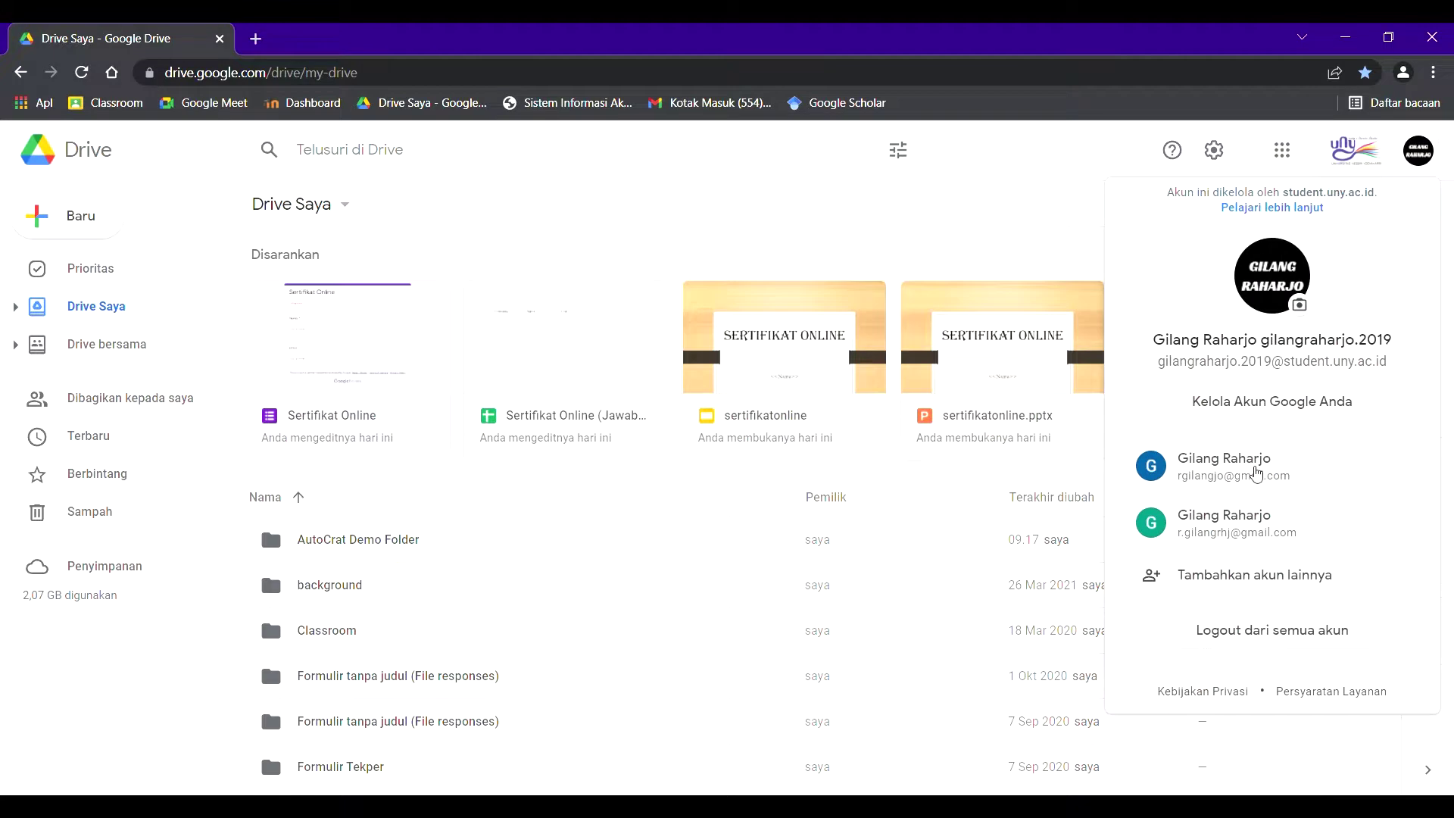
click(1248, 466)
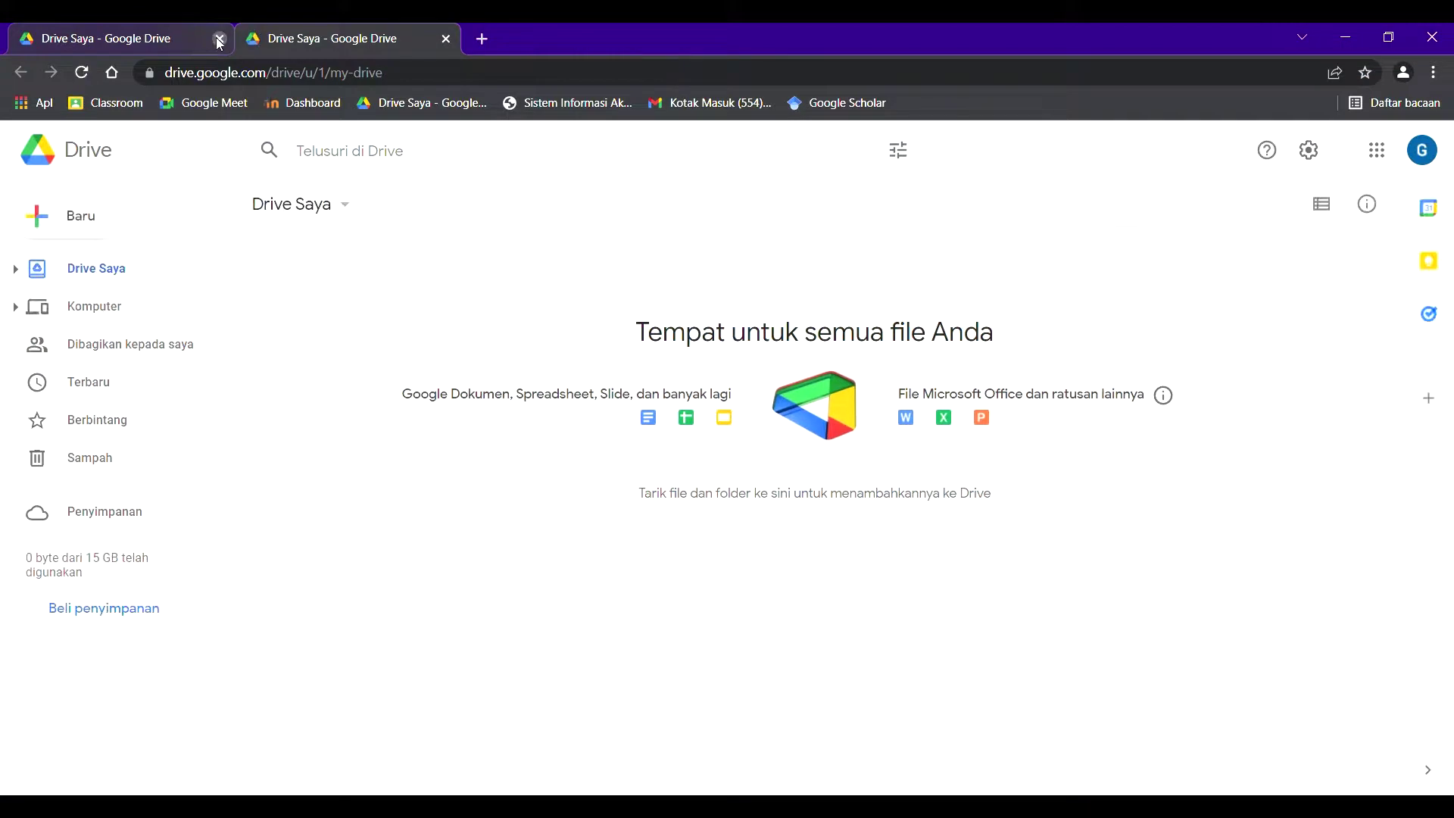
click(219, 42)
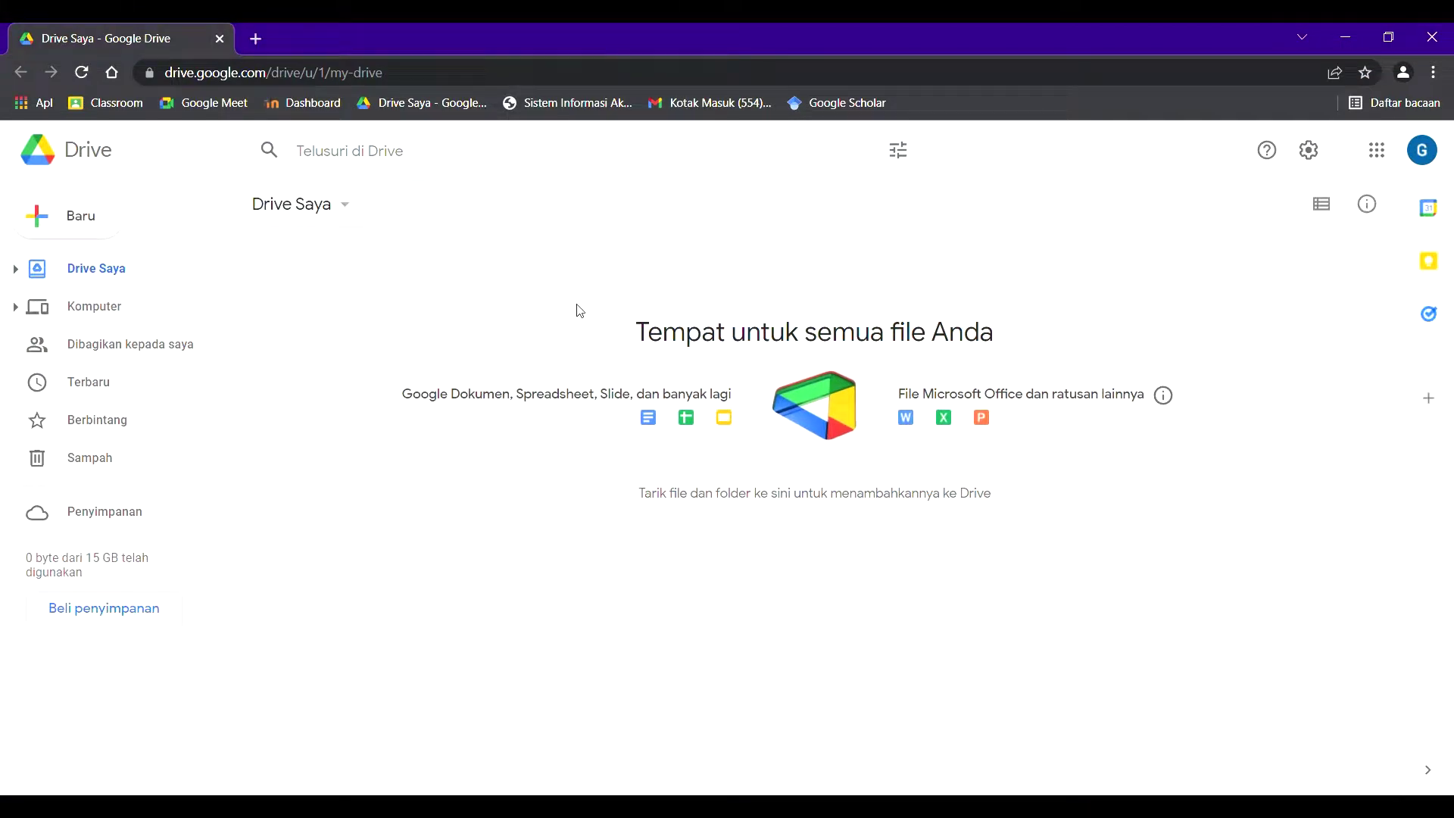
- Create a folder named 'Sertifikat Online' in My Drive
click(92, 224)
click(120, 241)
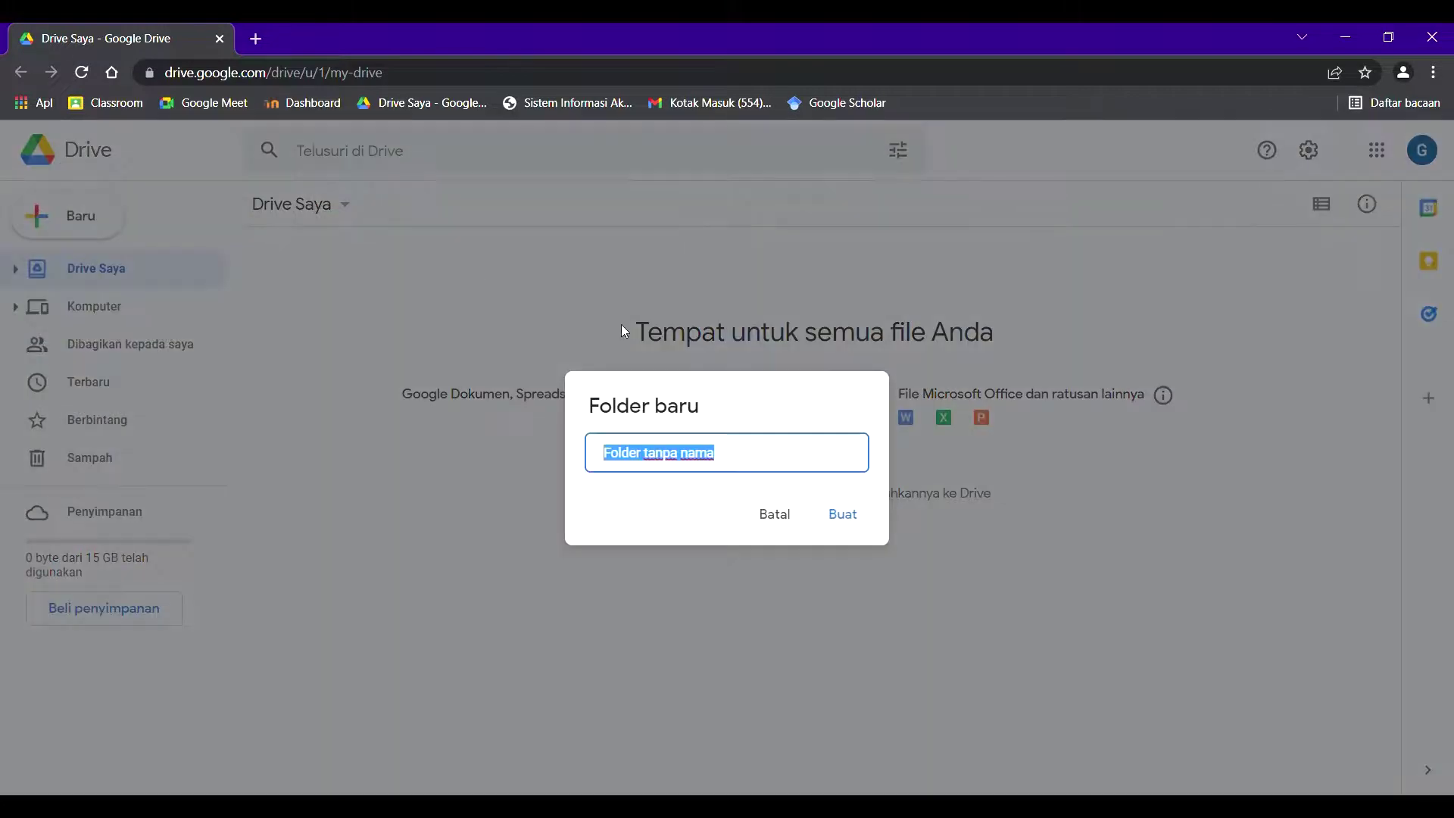
text(Sertifikat ONLI)
key(BackSpace)
key(BackSpace)
key(BackSpace)
text(nline)
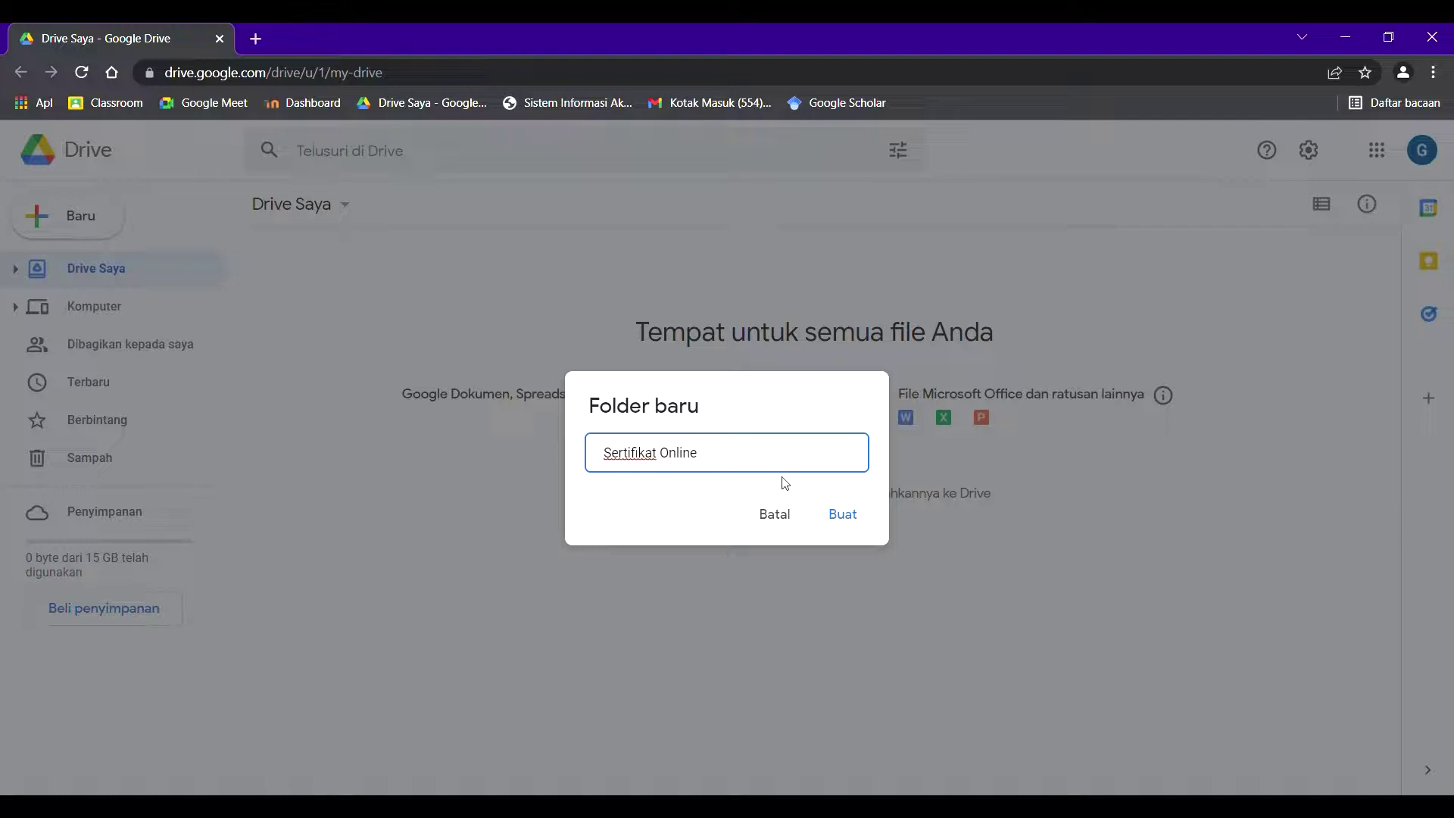
click(841, 514)
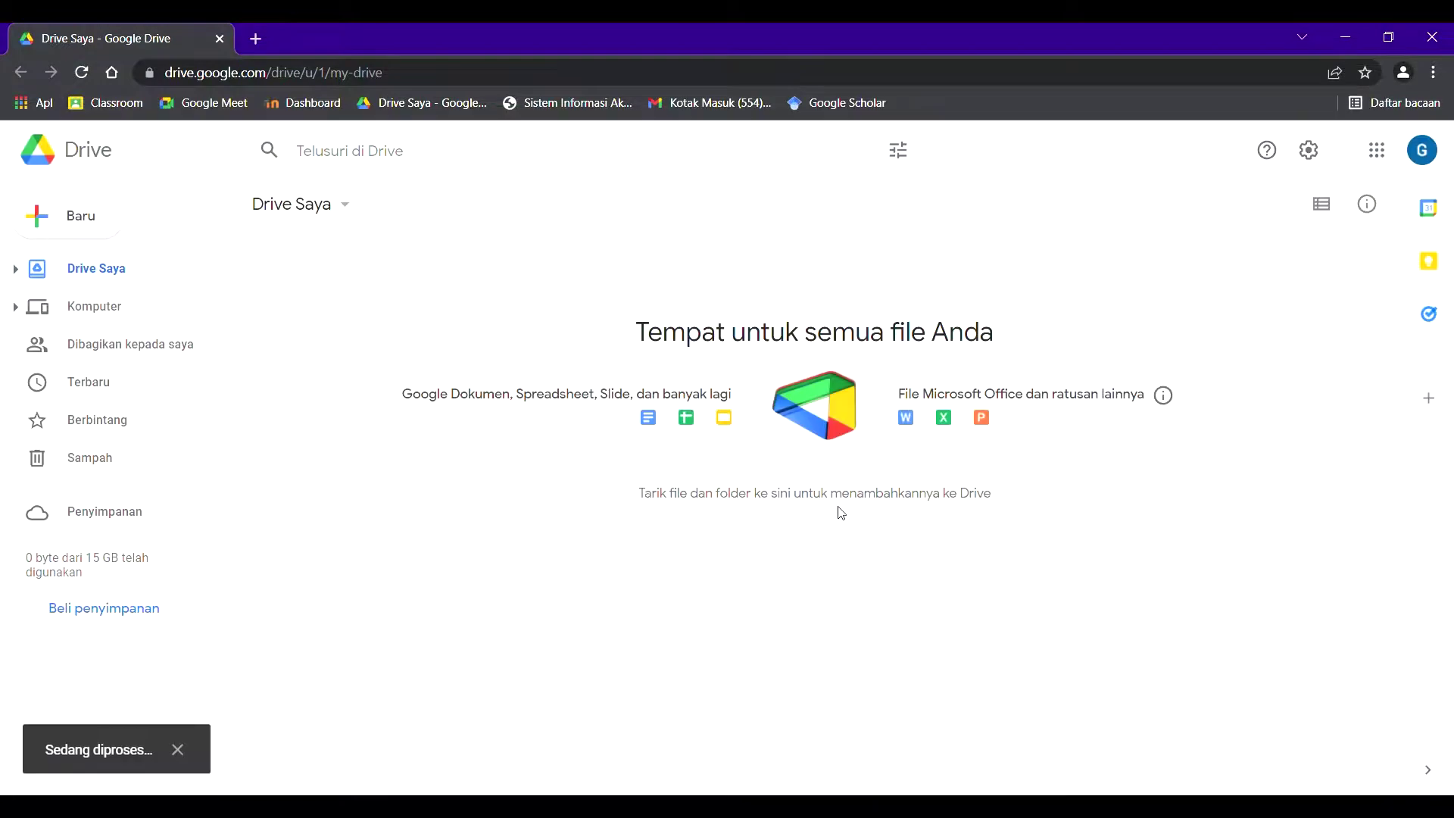
click(564, 401)
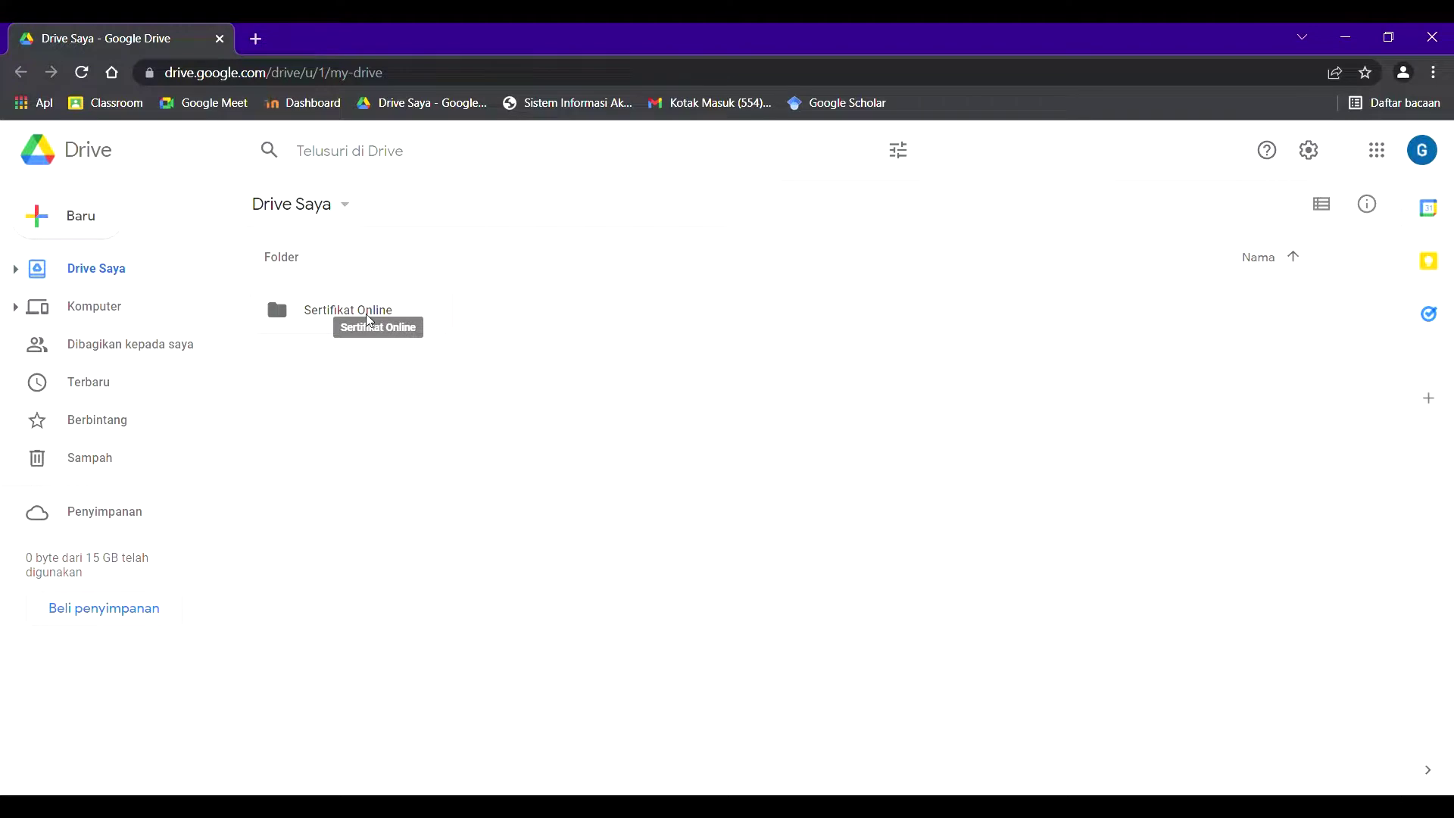
- Inside Sertifikat Online, create the subfolder 'Rekap Sertifikat Online'
double_click(369, 314)
click(109, 220)
click(129, 220)
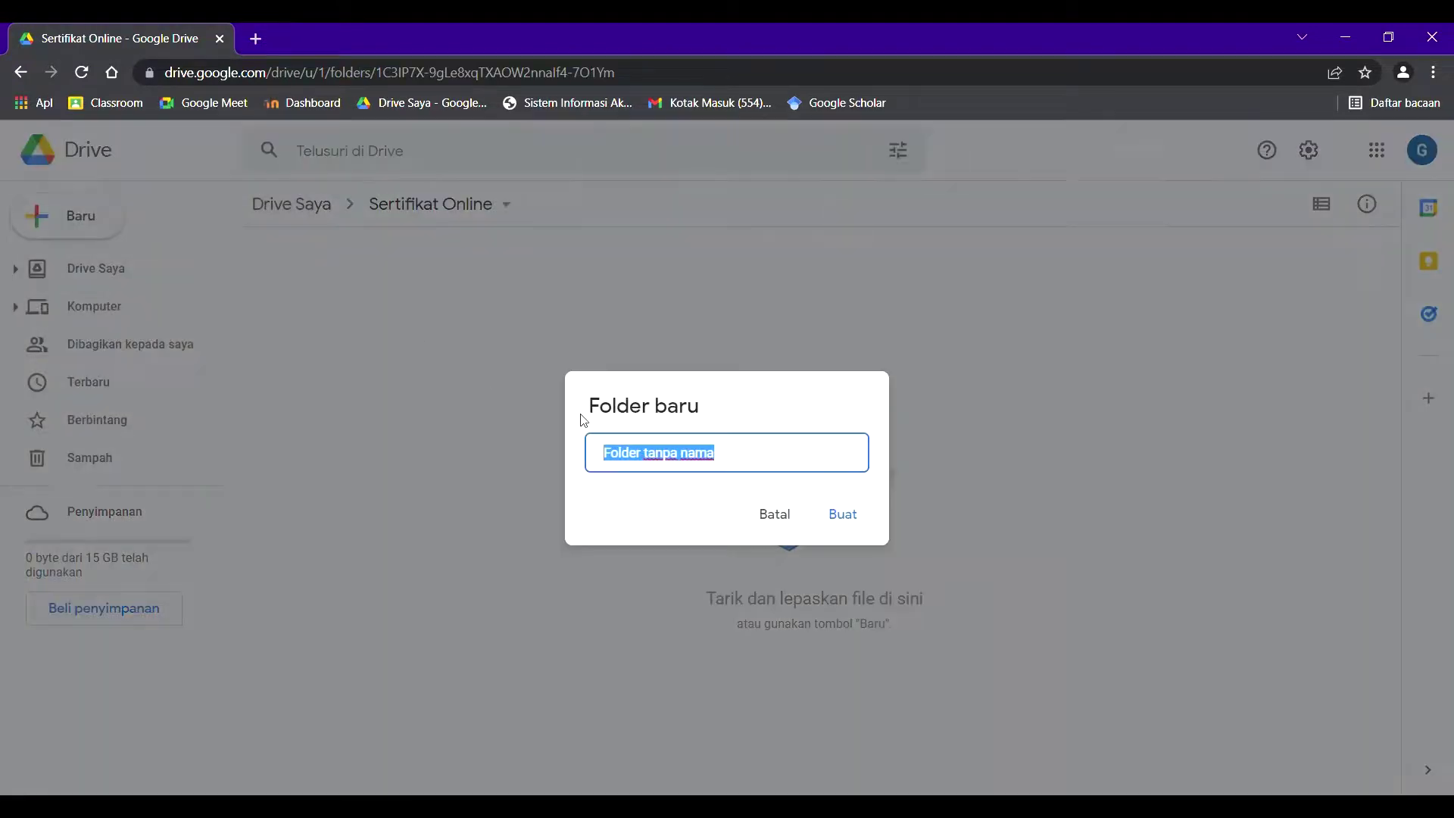
text(Rekap )
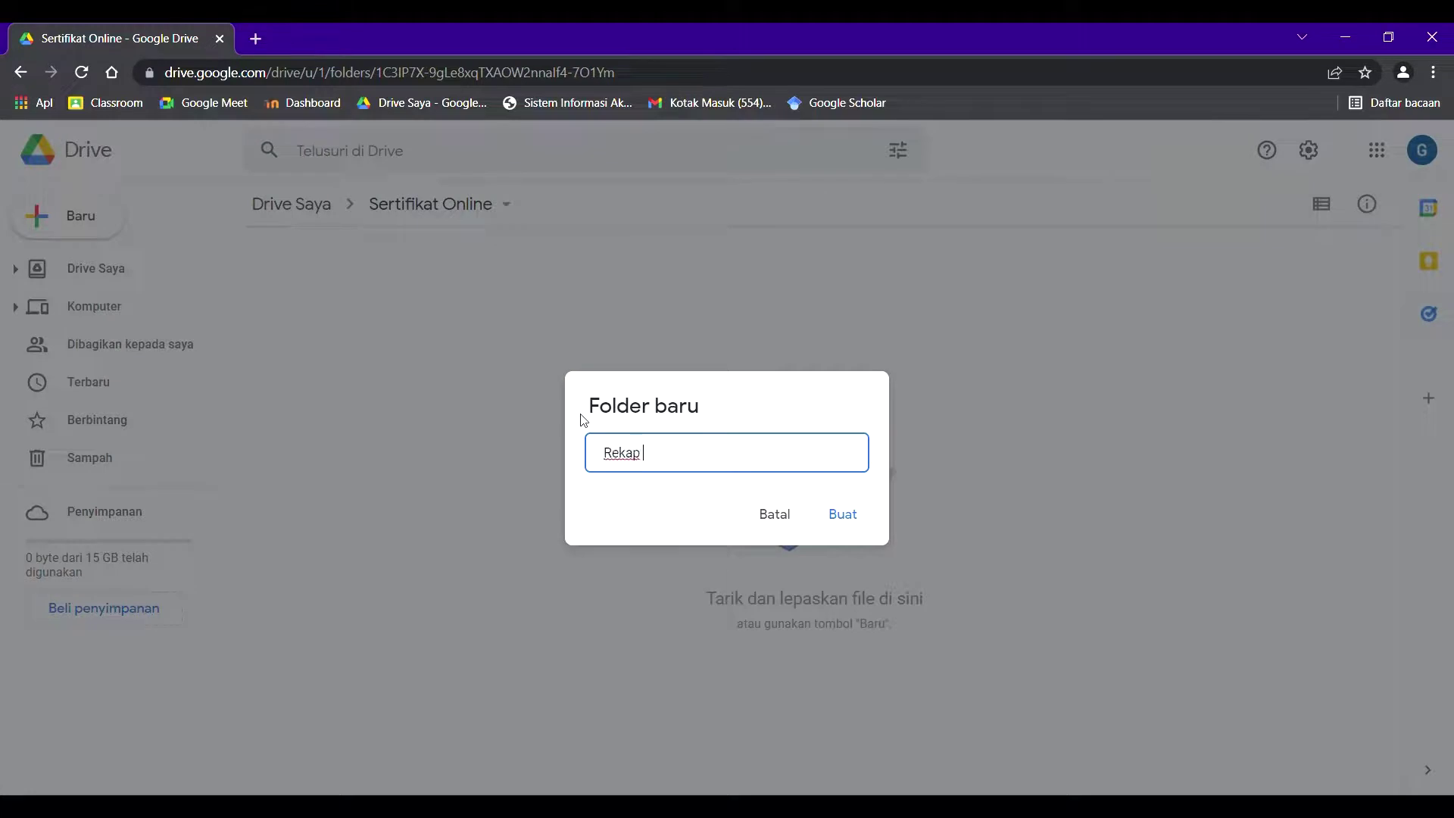
text(Sertifikat Online)
key(Return)
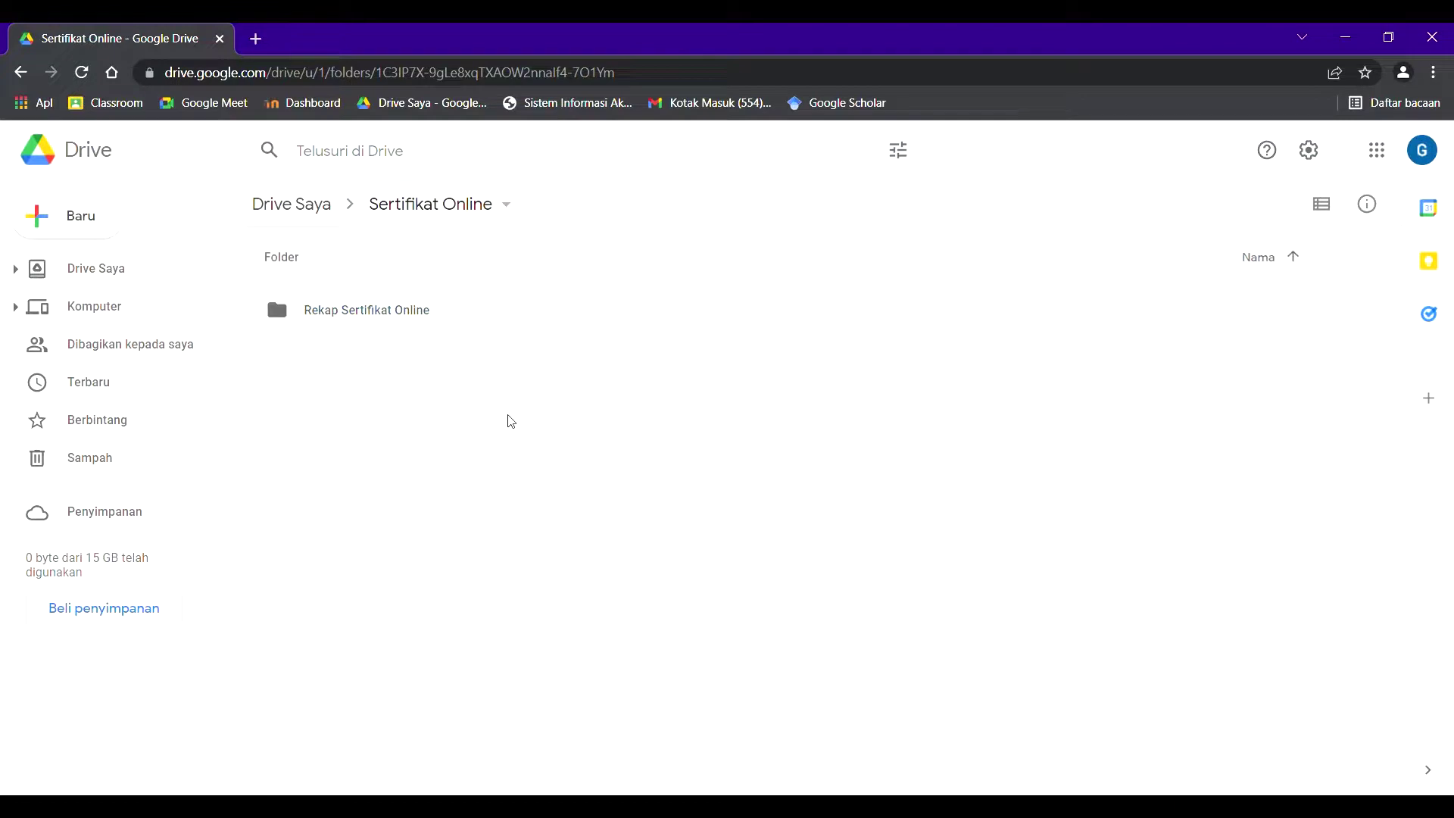
- Upload sertifikatonline.pptx from the computer into the Sertifikat Online folder
click(464, 204)
click(458, 203)
click(106, 220)
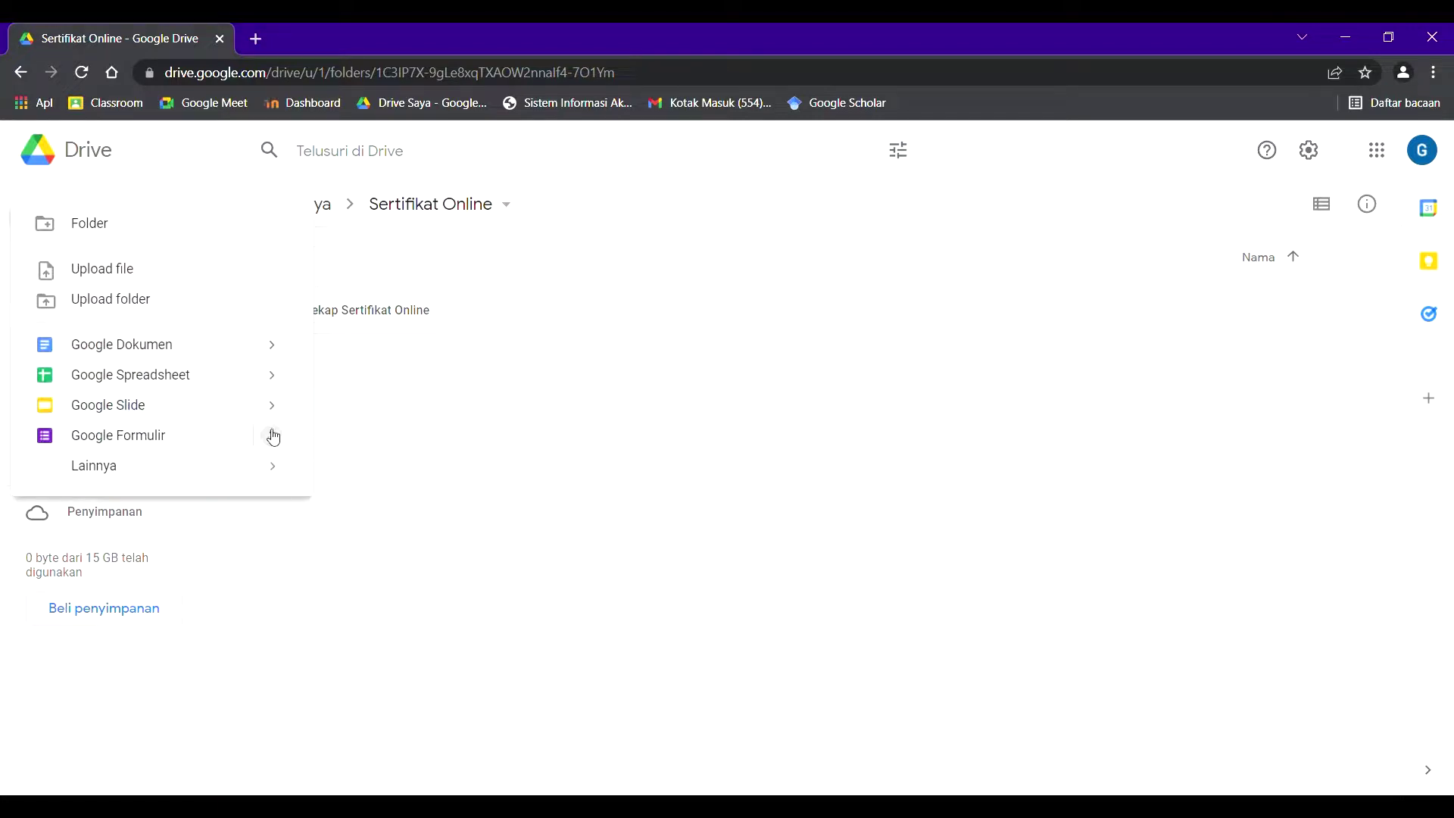
mouse_move(124, 403)
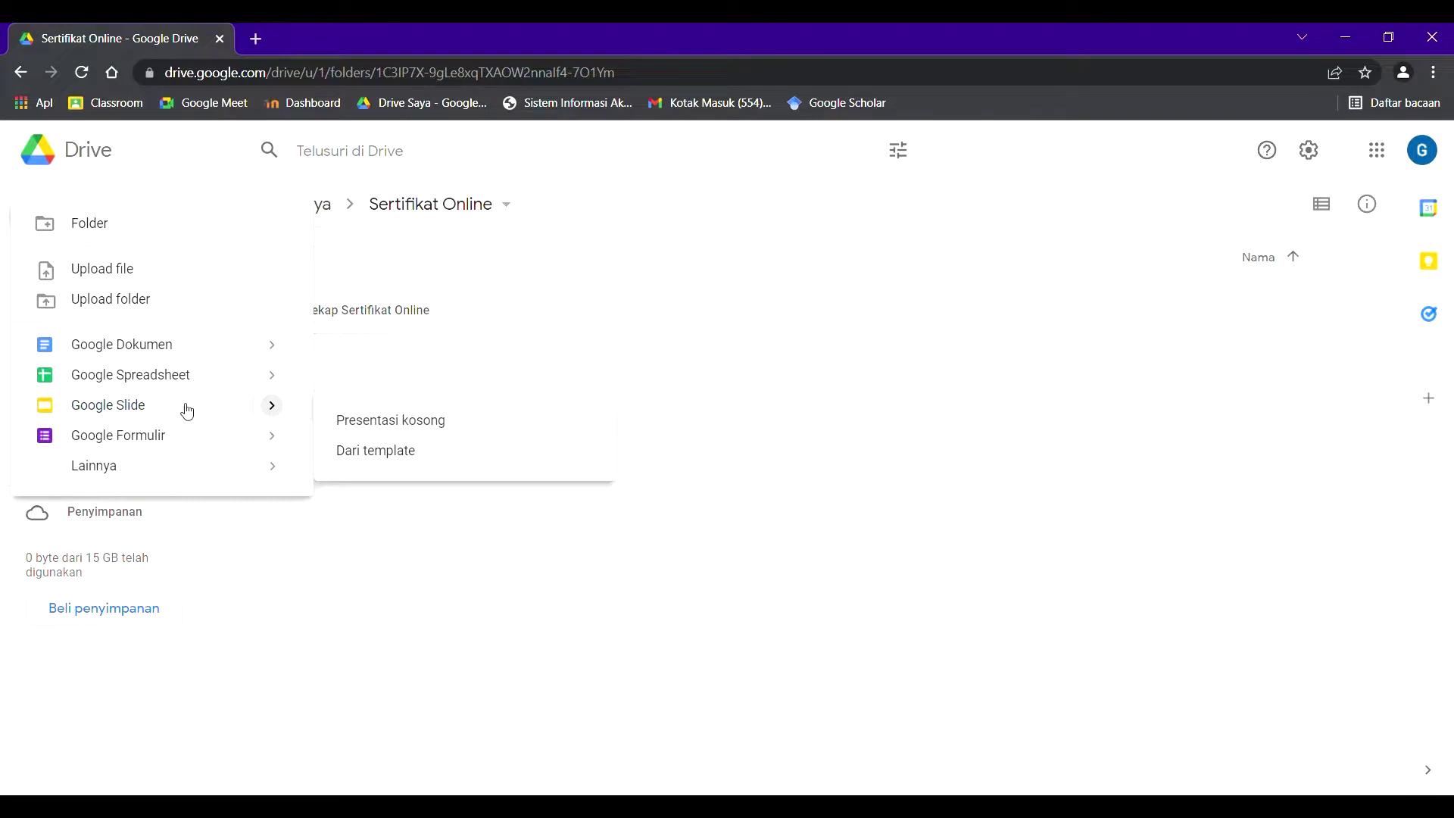
mouse_move(293, 373)
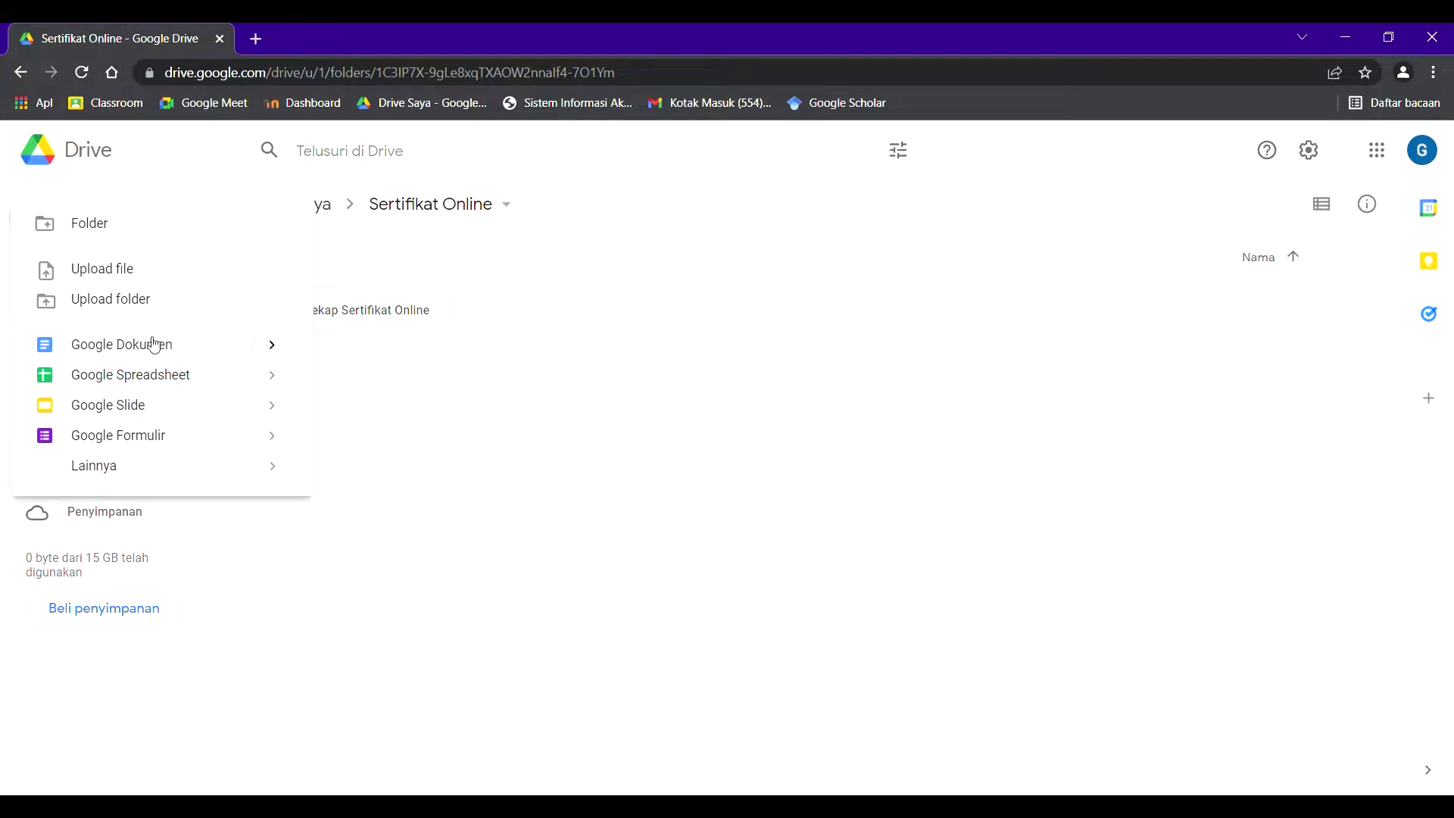
click(147, 275)
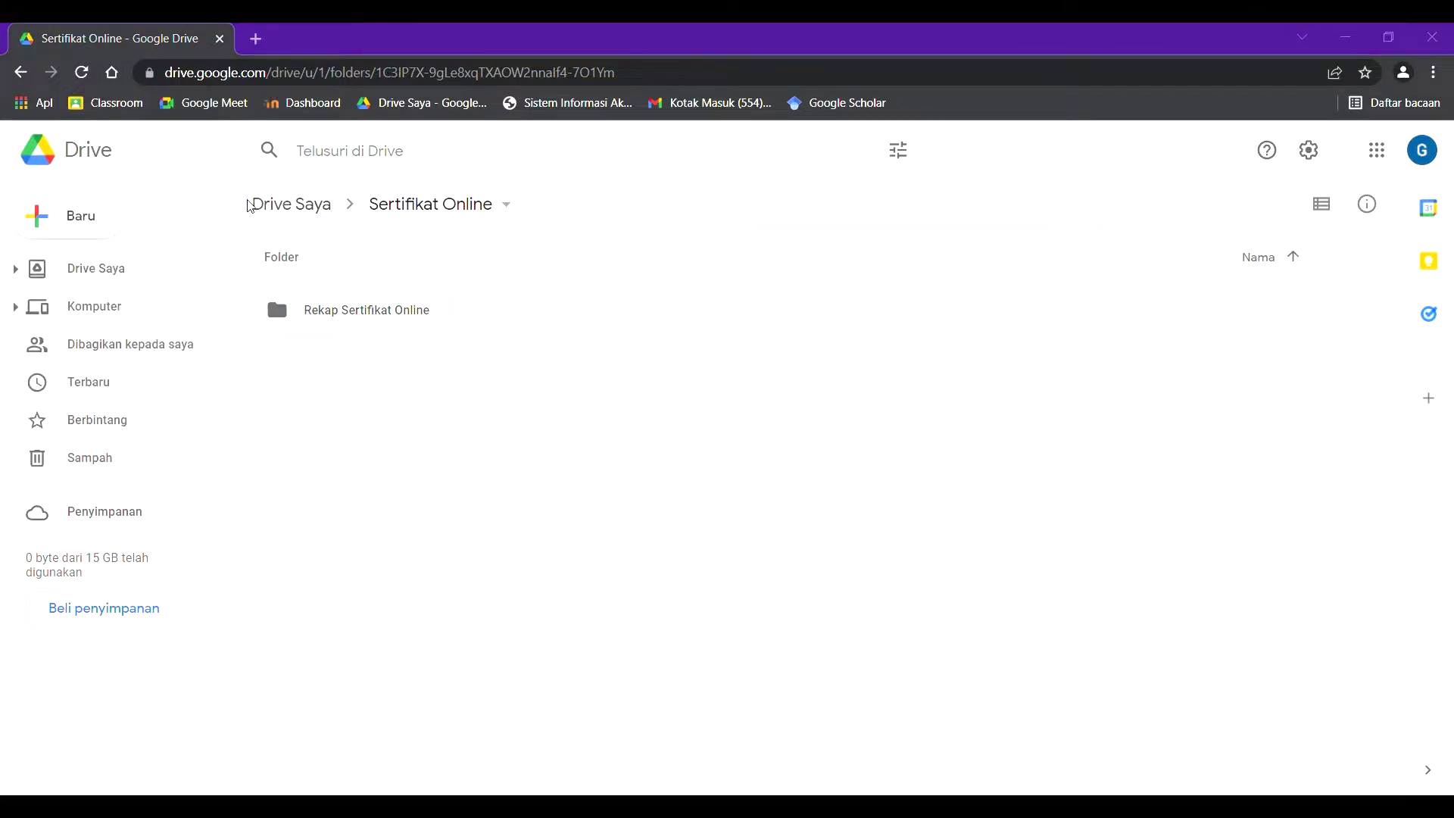
click(559, 444)
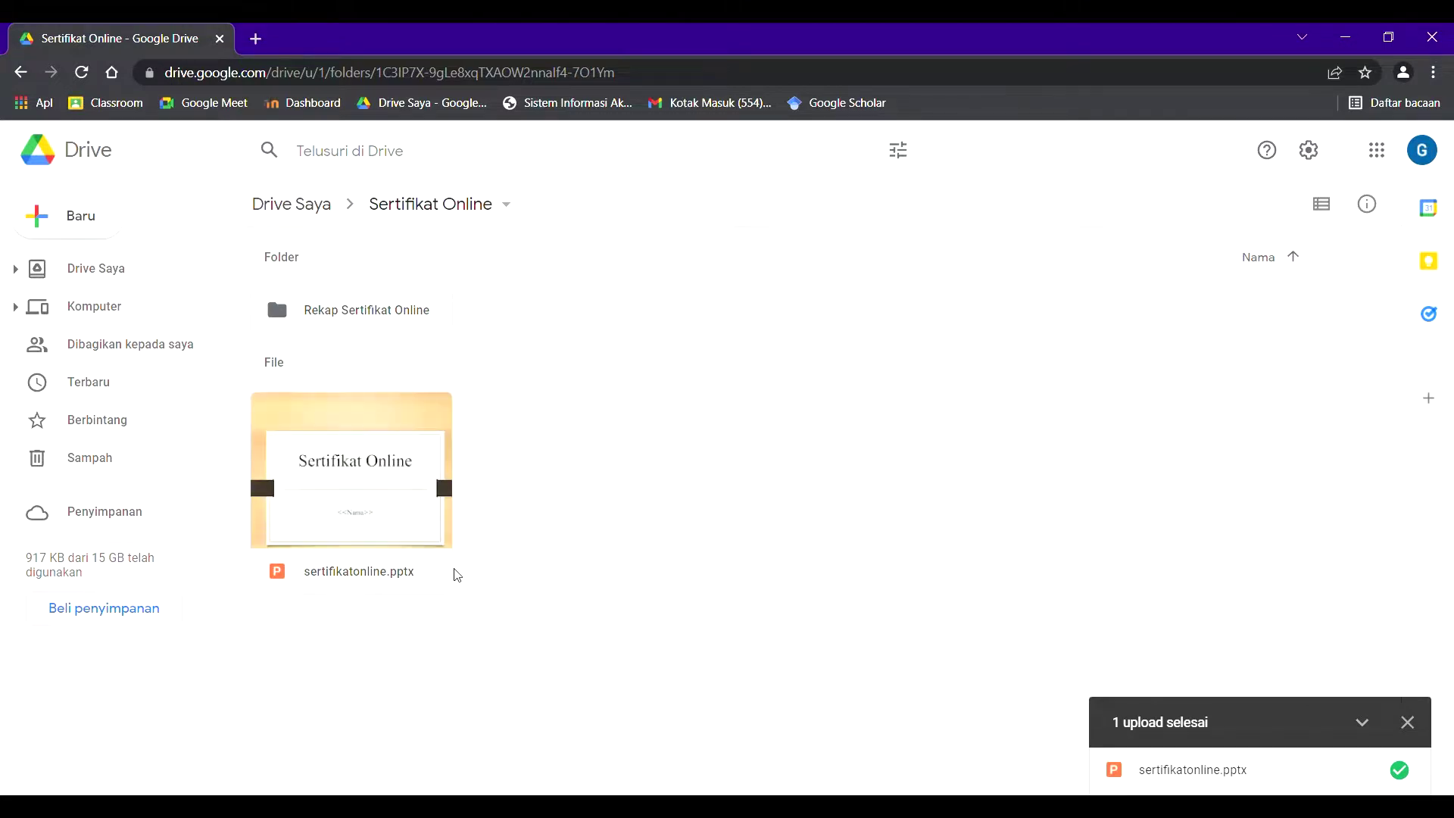
- Open sertifikatonline.pptx, save it as a Google Slides file, and close the pptx tab
double_click(362, 501)
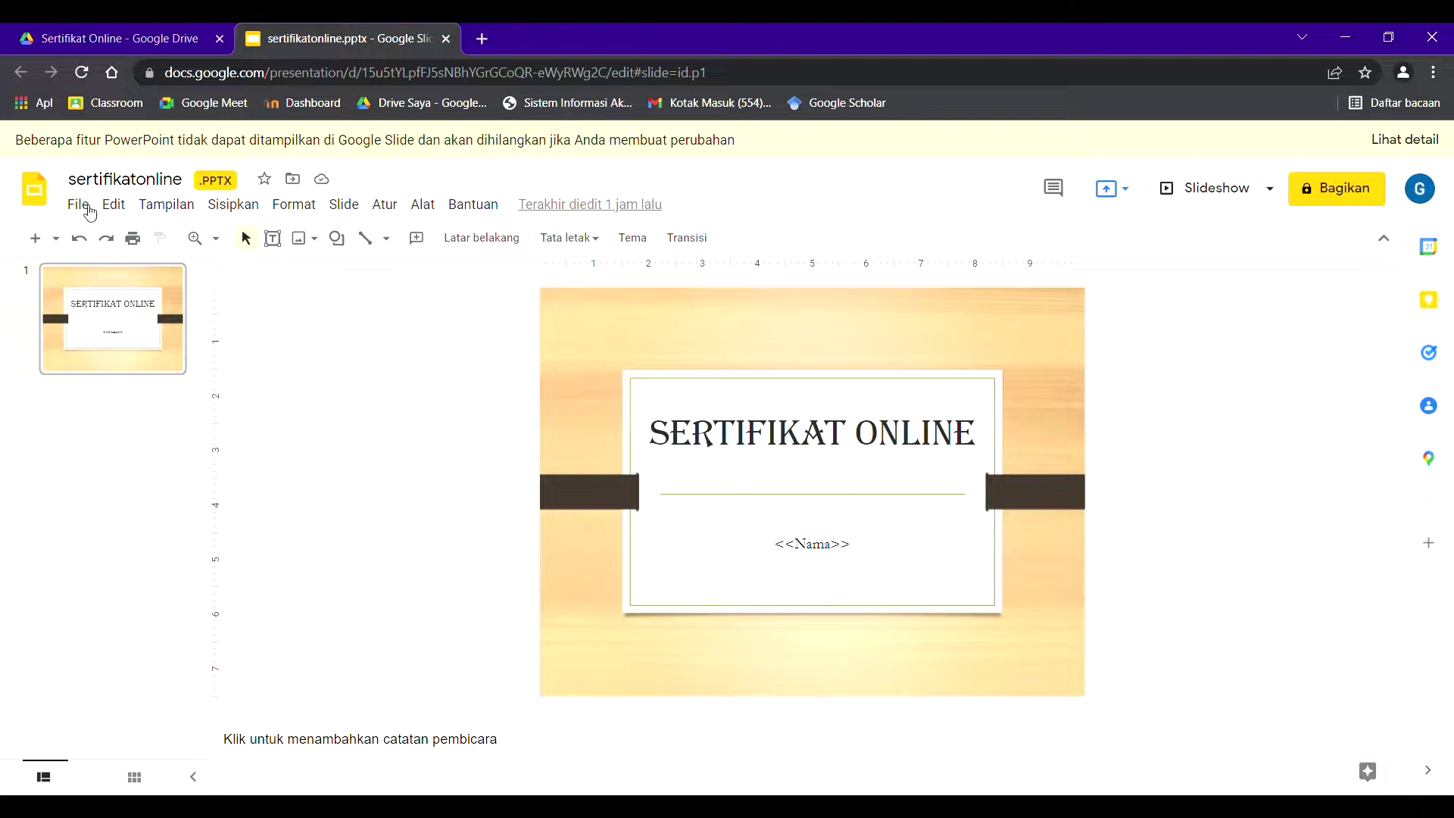
click(90, 213)
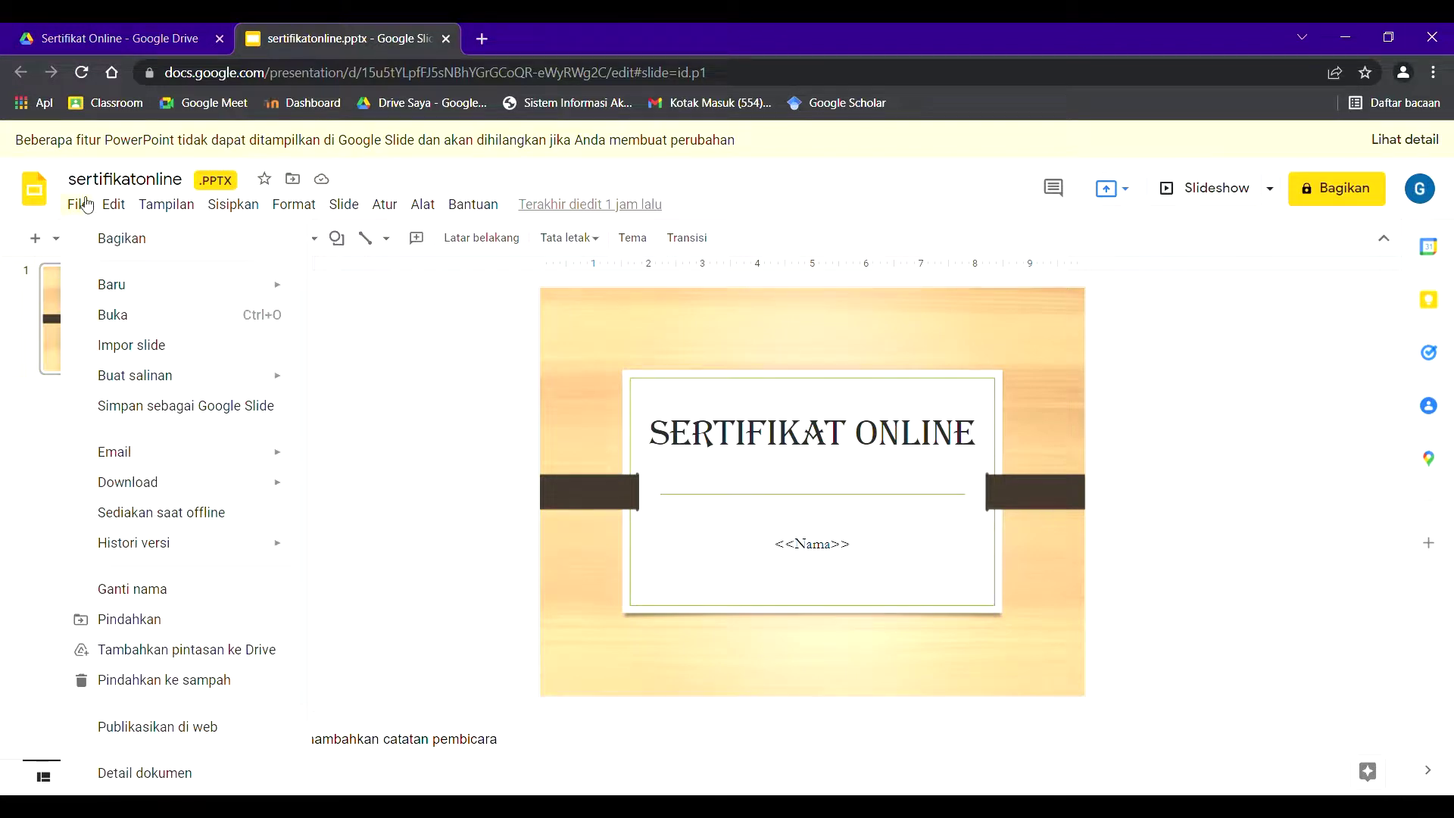
click(143, 403)
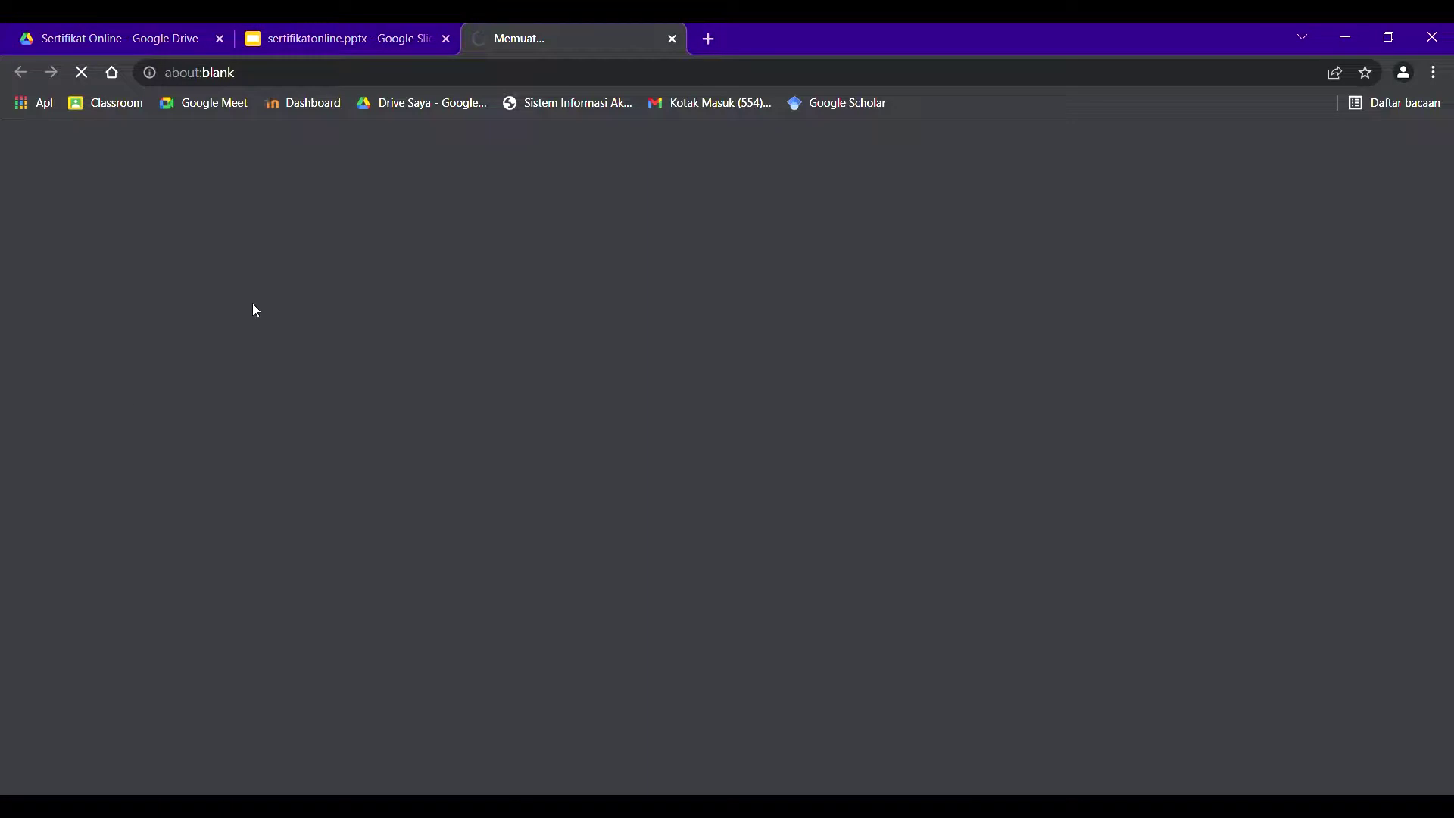
click(446, 39)
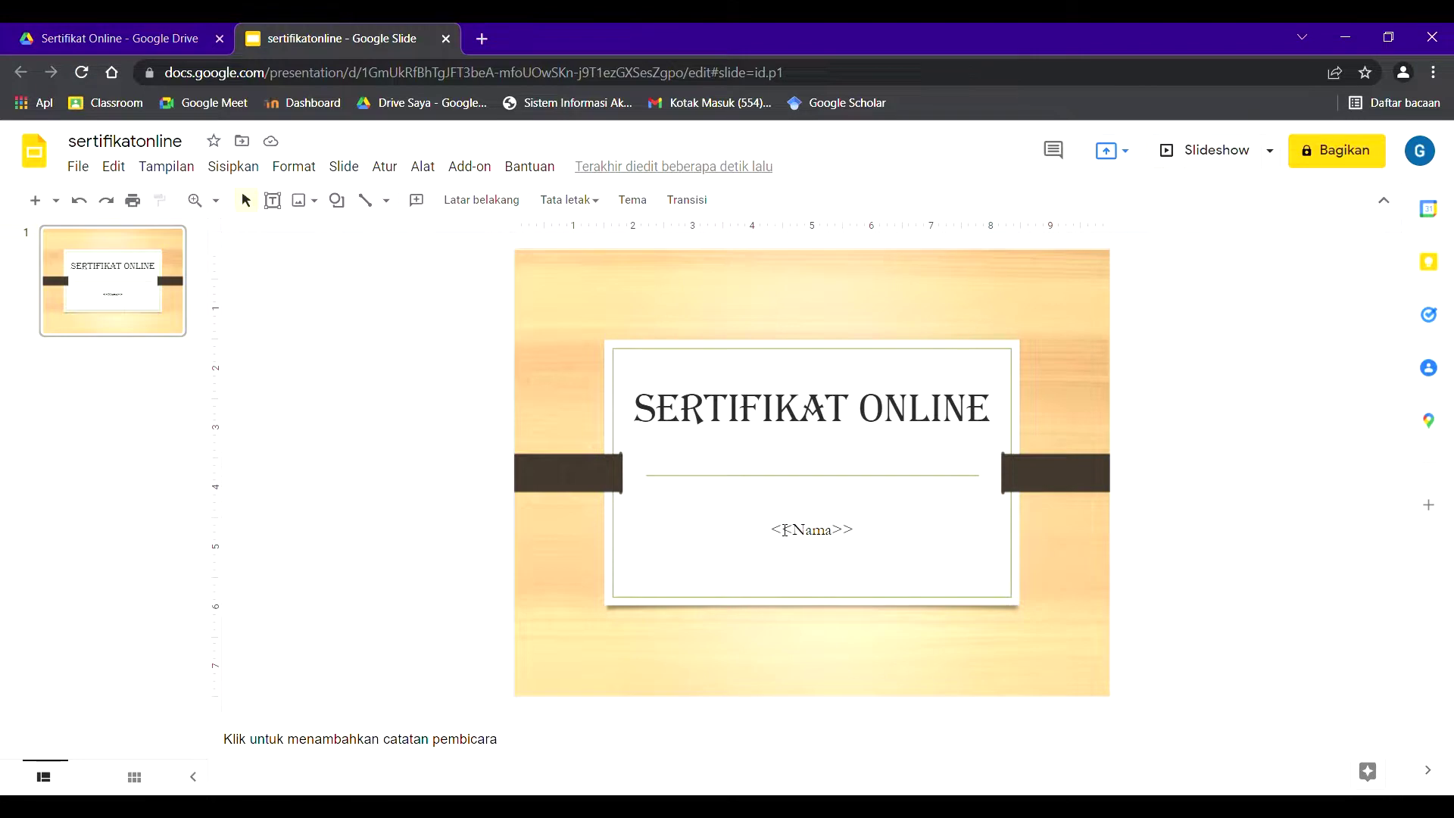
- Widen the <<Nama>> placeholder box by dragging its right edge, keeping it centred
click(813, 531)
click(838, 536)
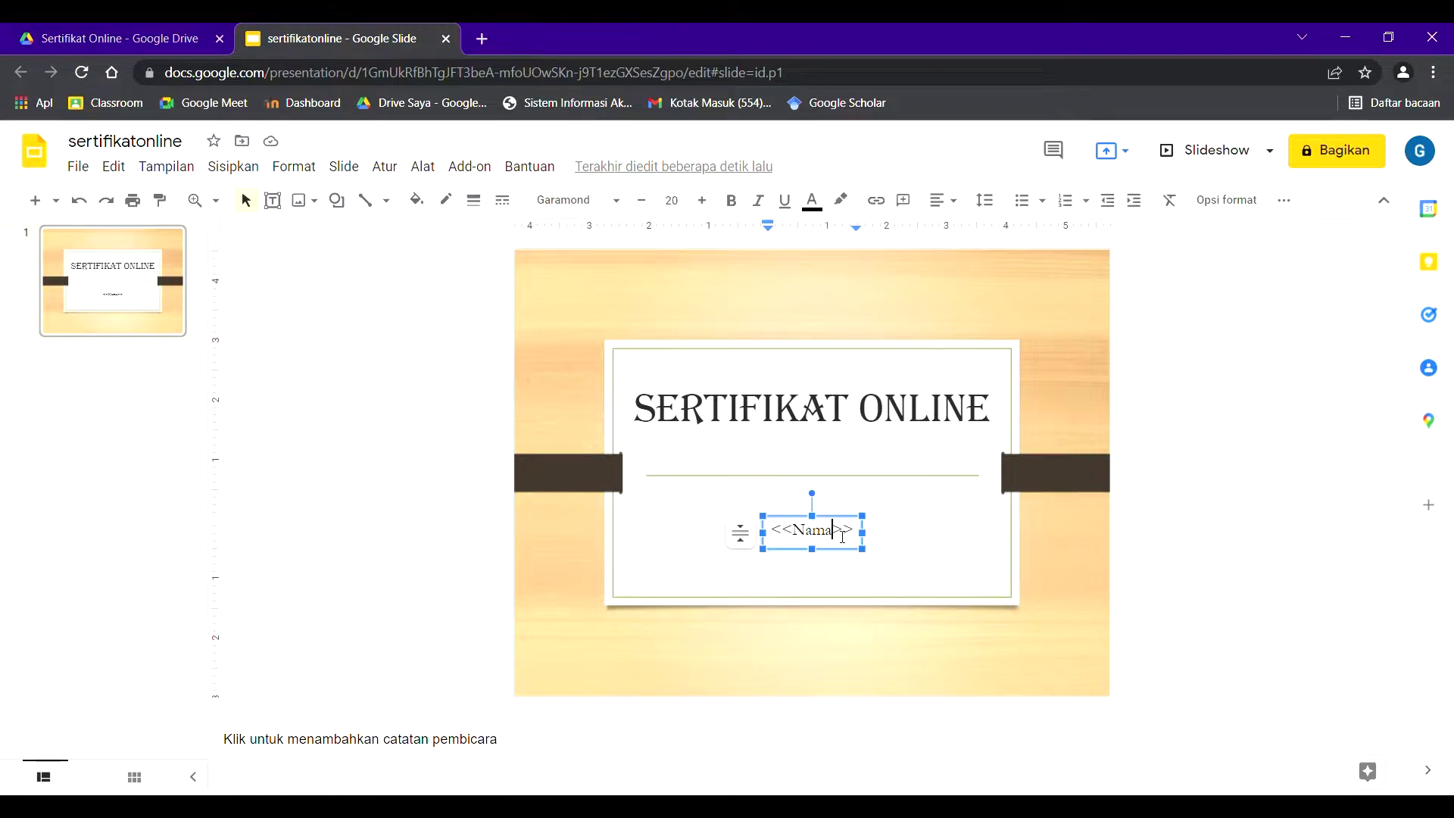
double_click(781, 536)
drag(840, 536, 860, 539)
click(867, 534)
drag(886, 534, 840, 526)
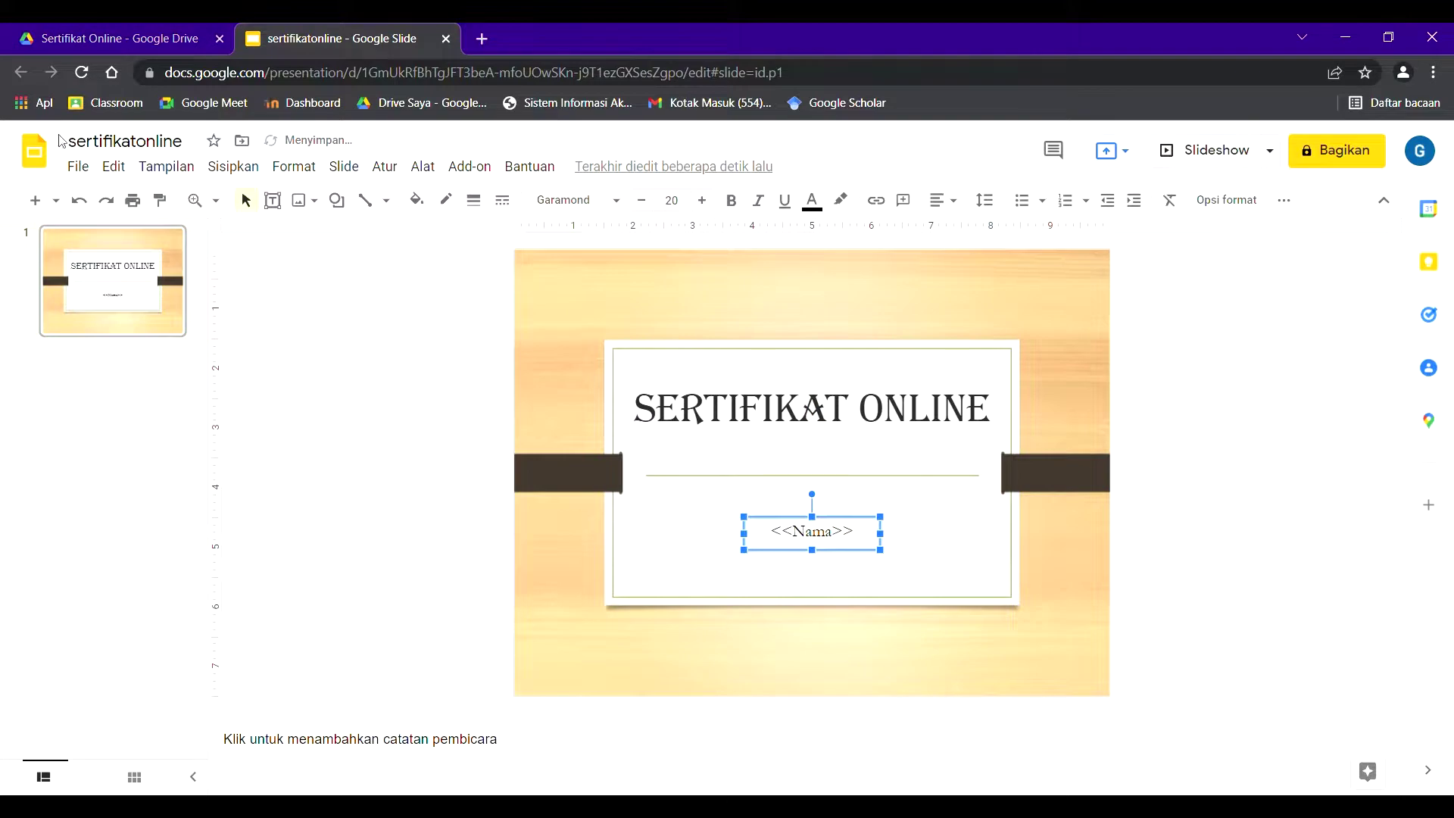
click(81, 167)
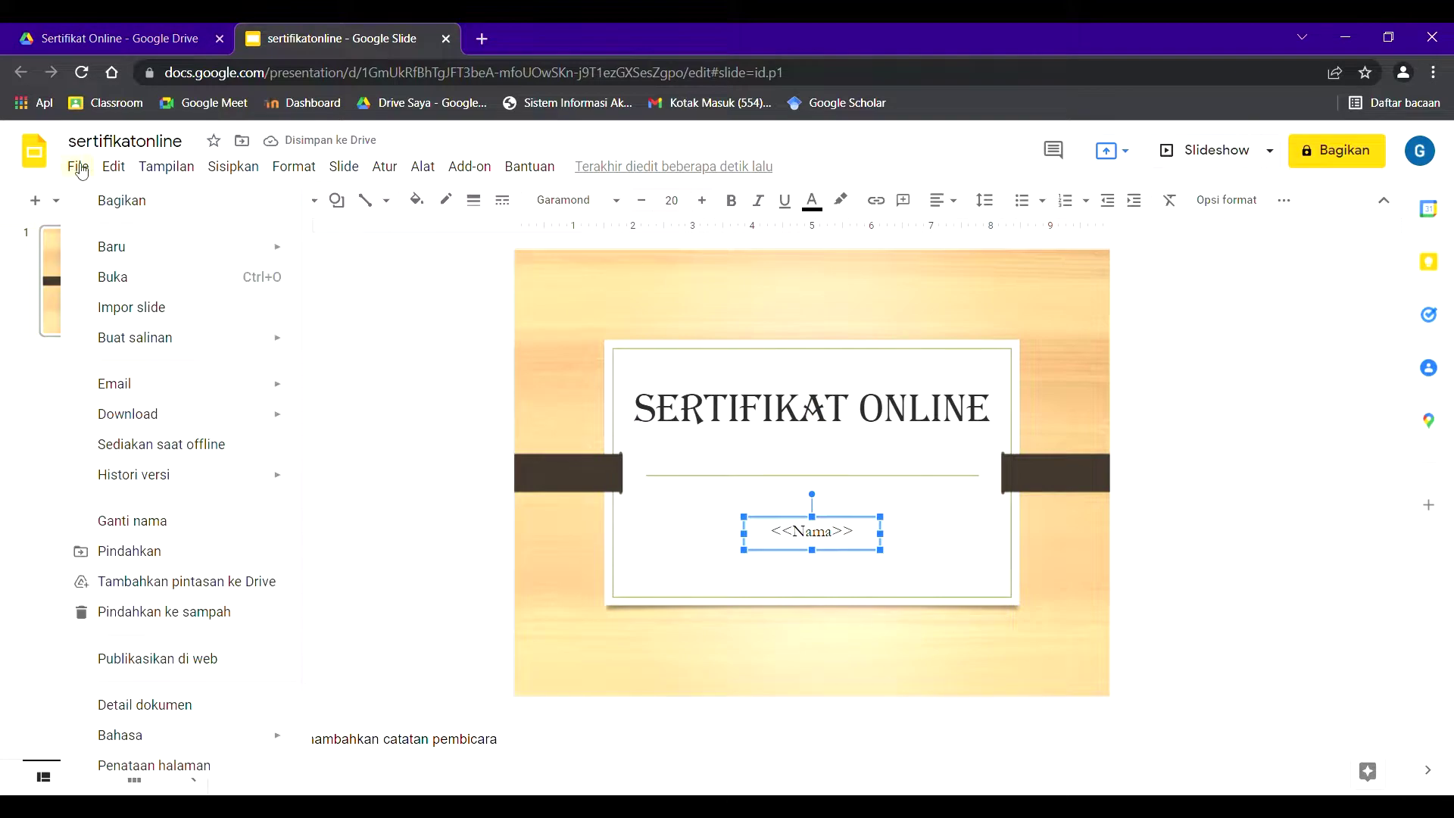
click(386, 312)
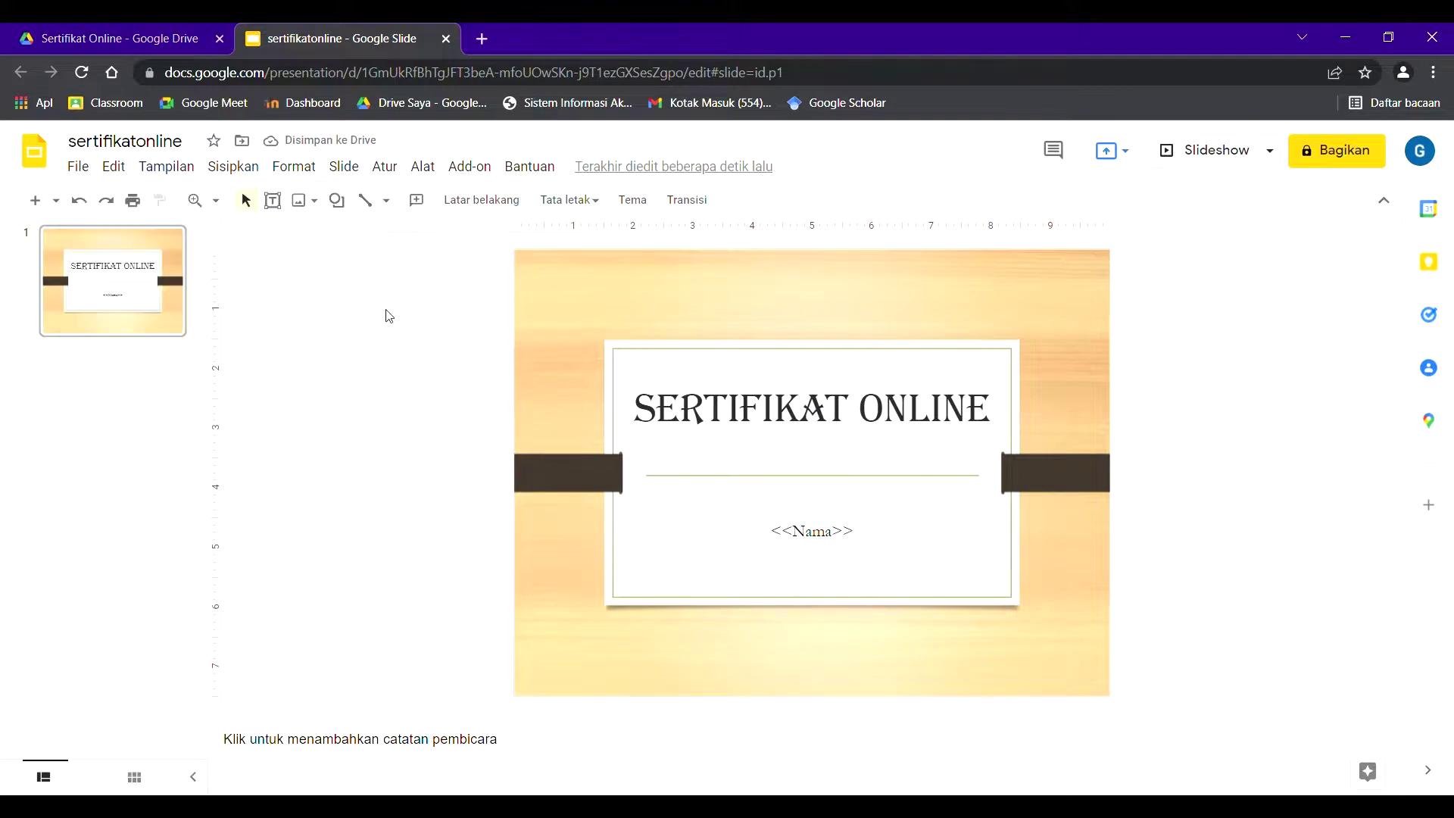
- Close the Slides editor, return to the Sertifikat Online folder, and dismiss the upload panel
click(447, 40)
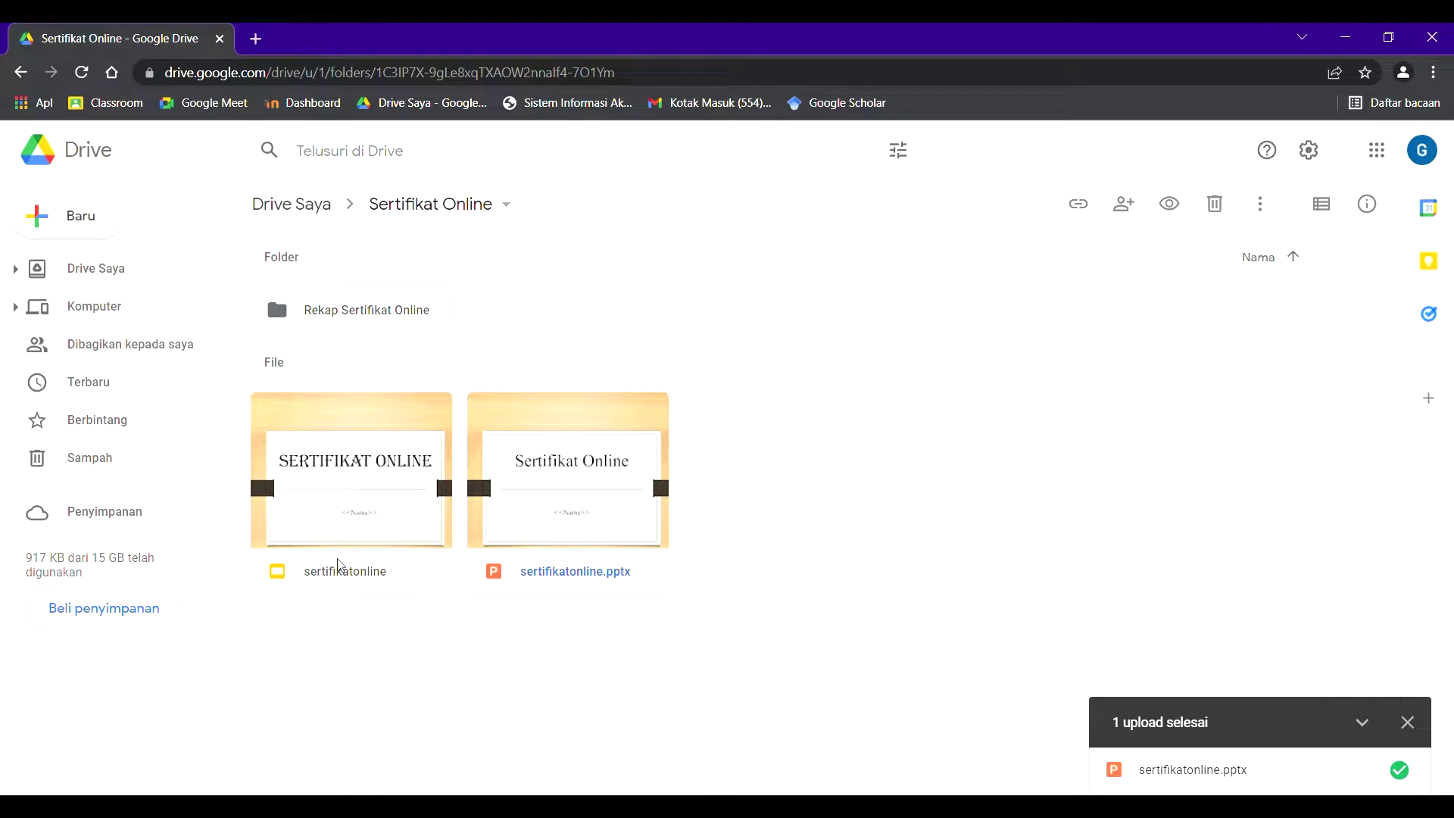
click(832, 257)
click(1407, 724)
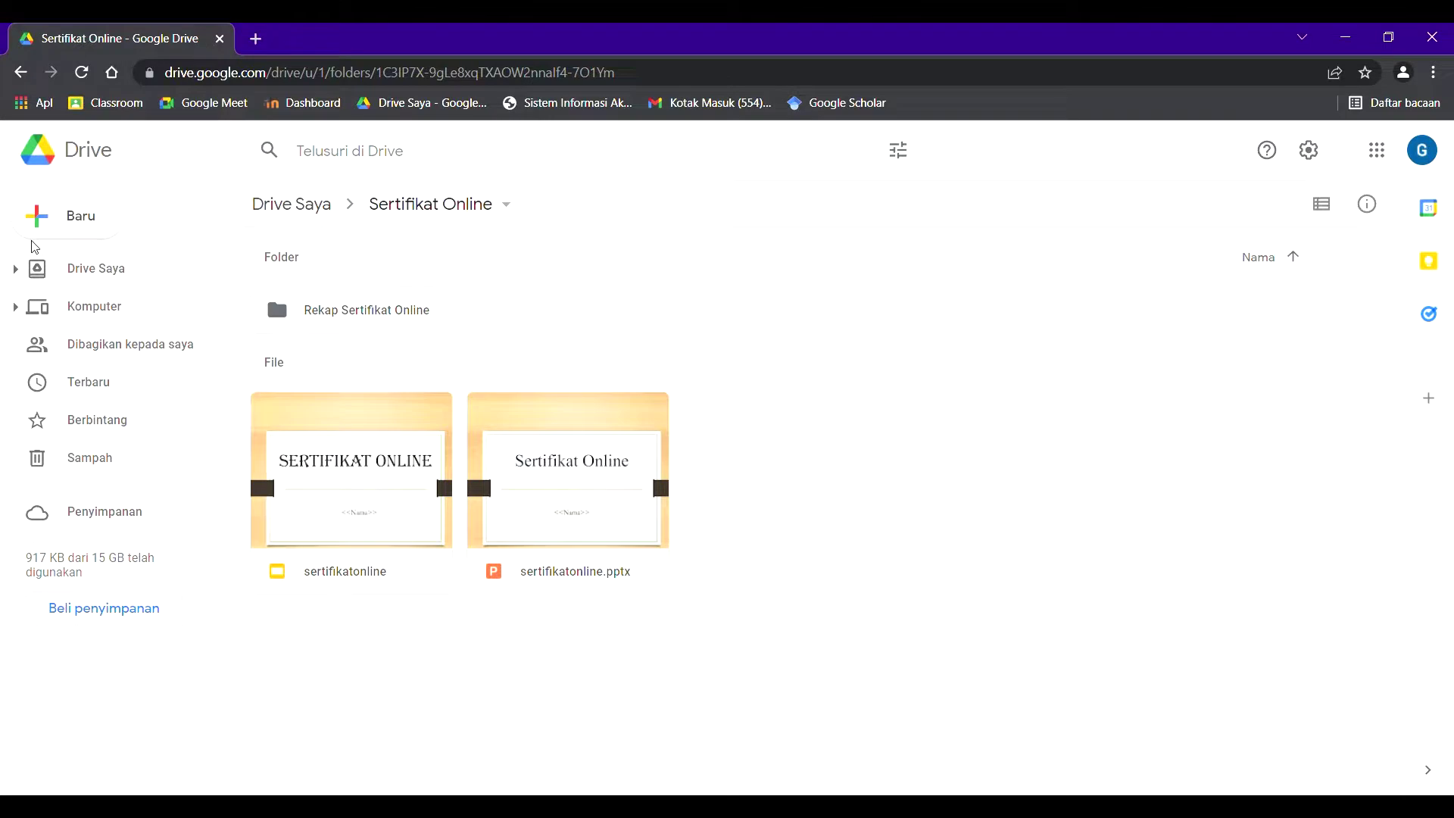
click(103, 224)
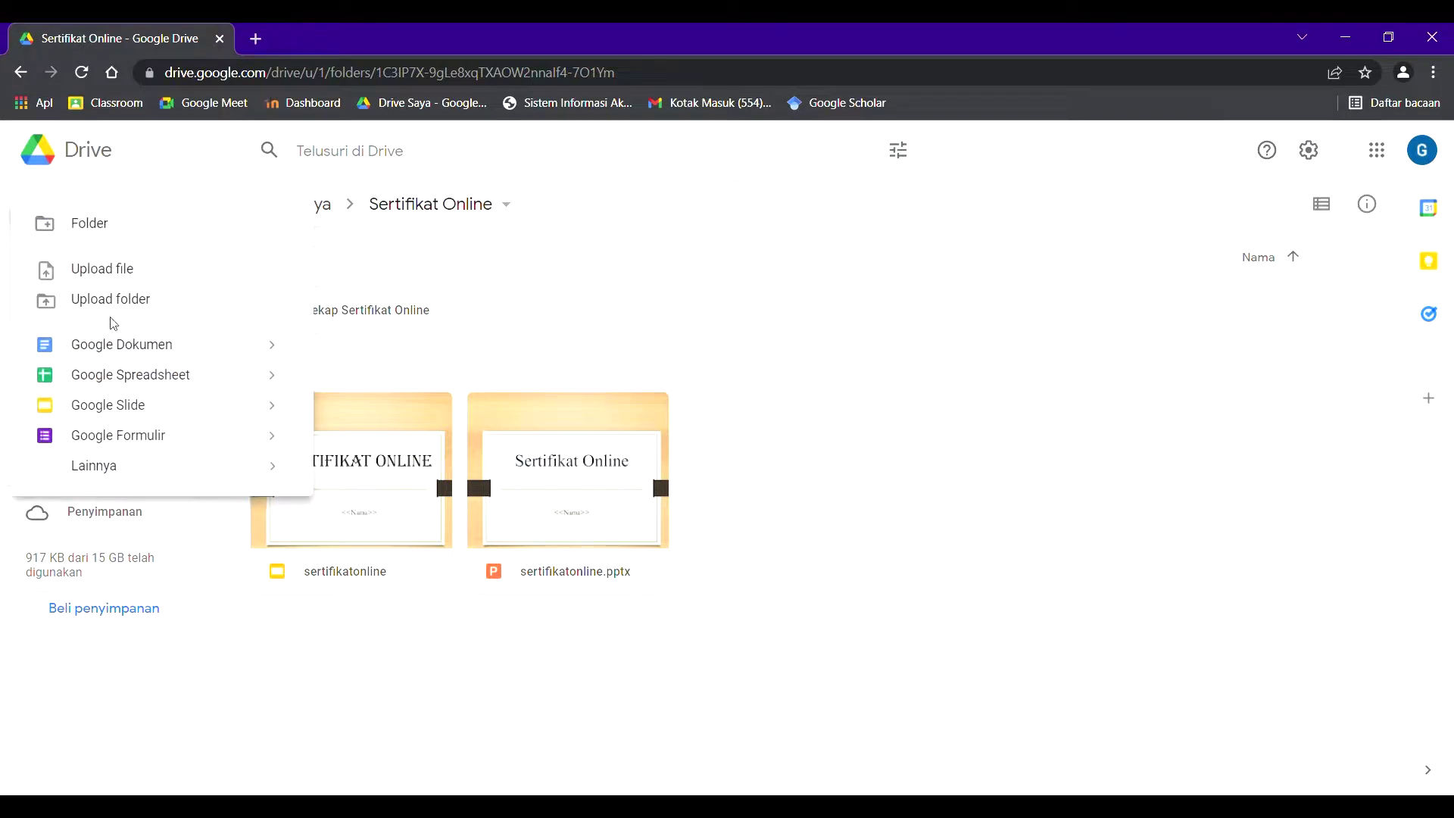
- Create a new Google Form in the folder titled 'Sertifikat Online'
click(117, 437)
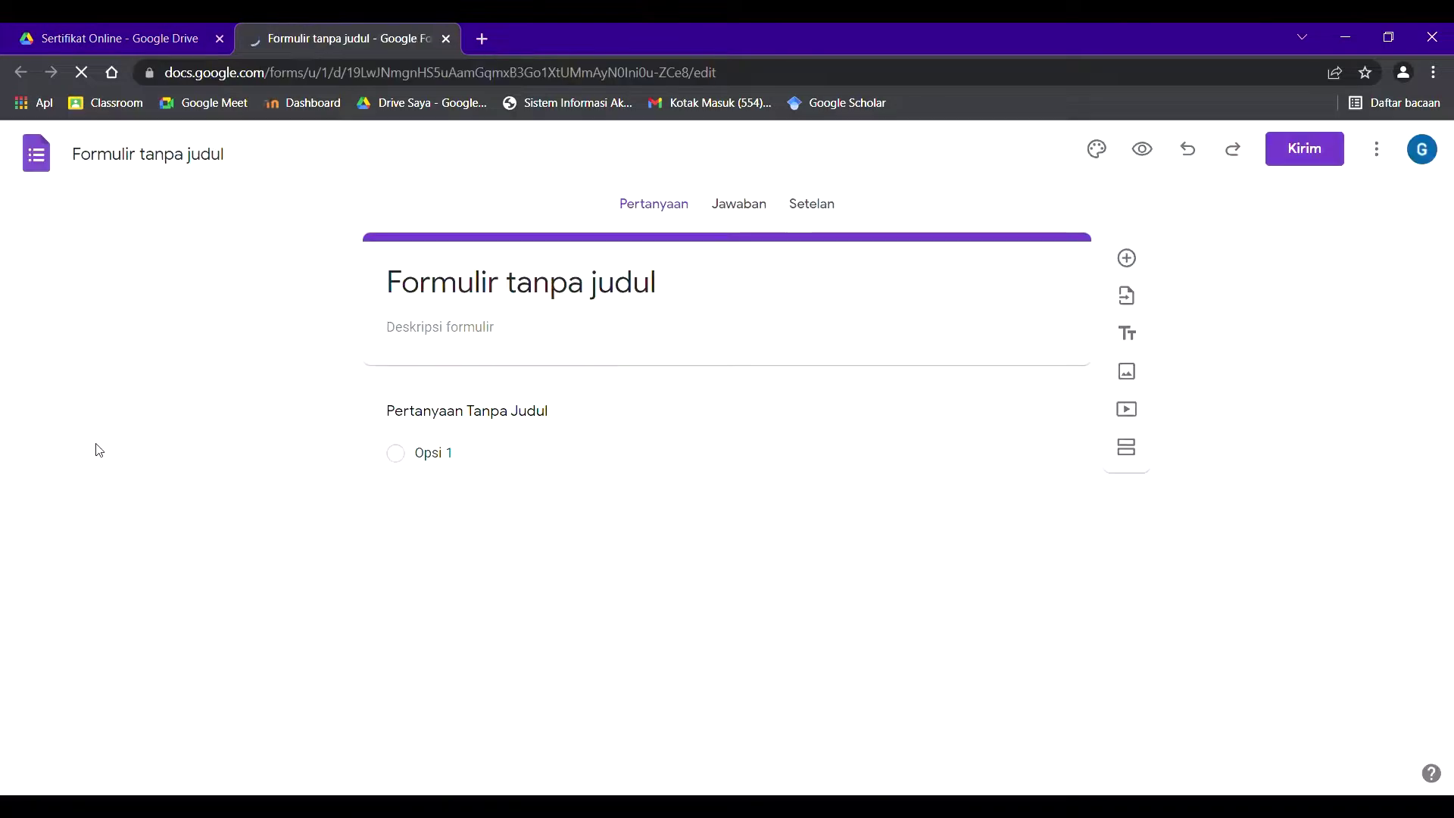
click(141, 166)
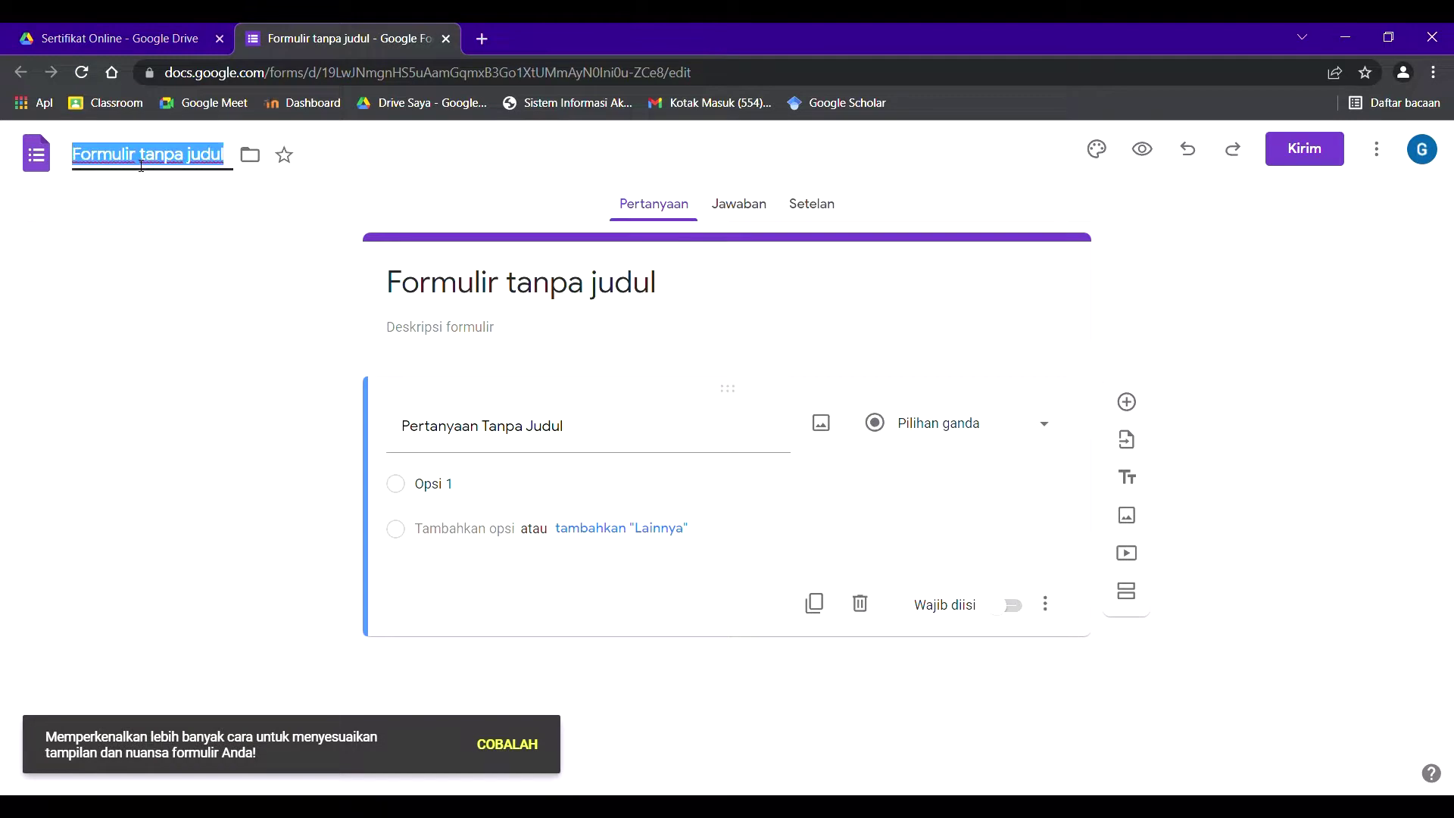
text(Sertifikat Online)
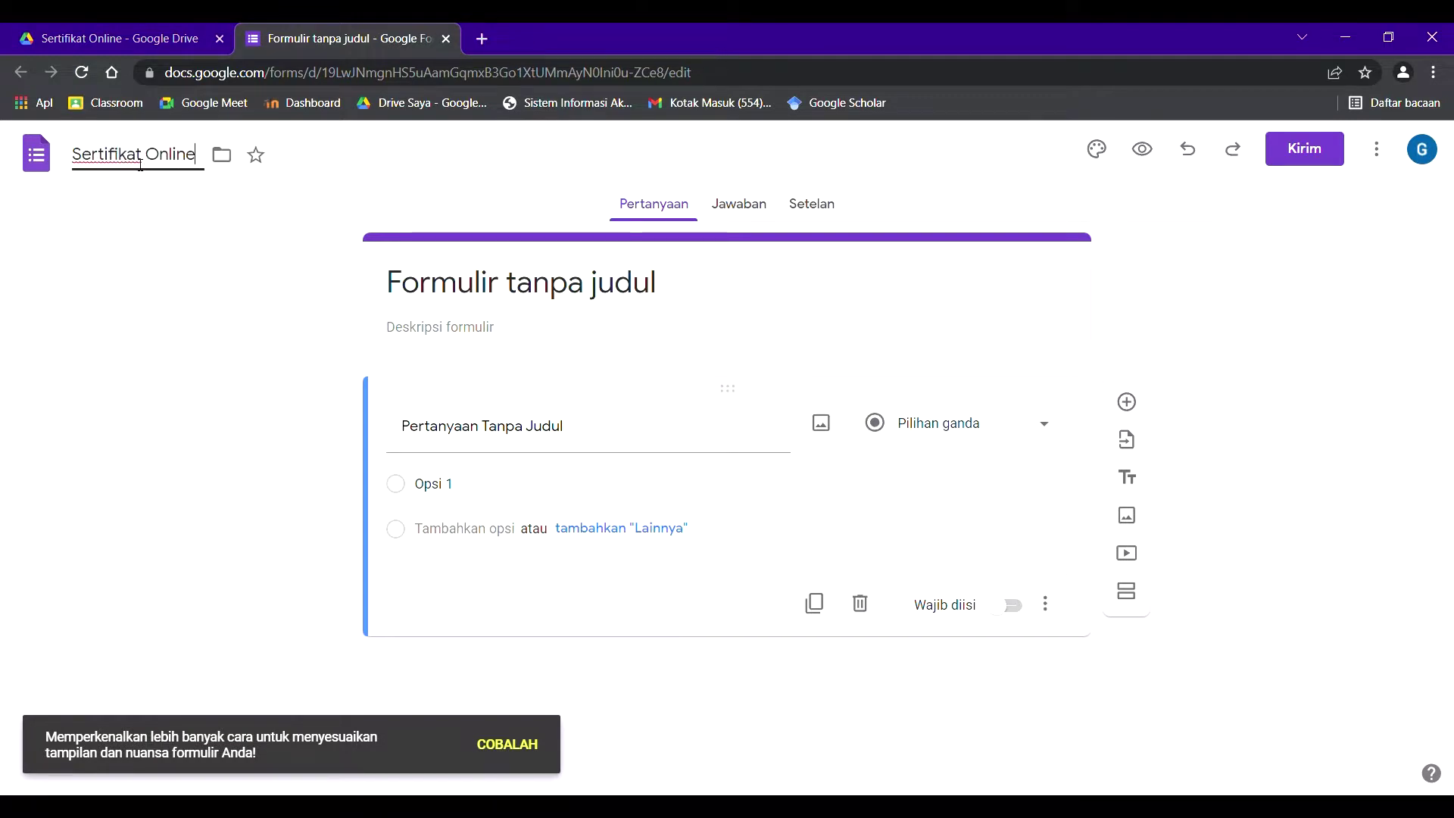
key(Return)
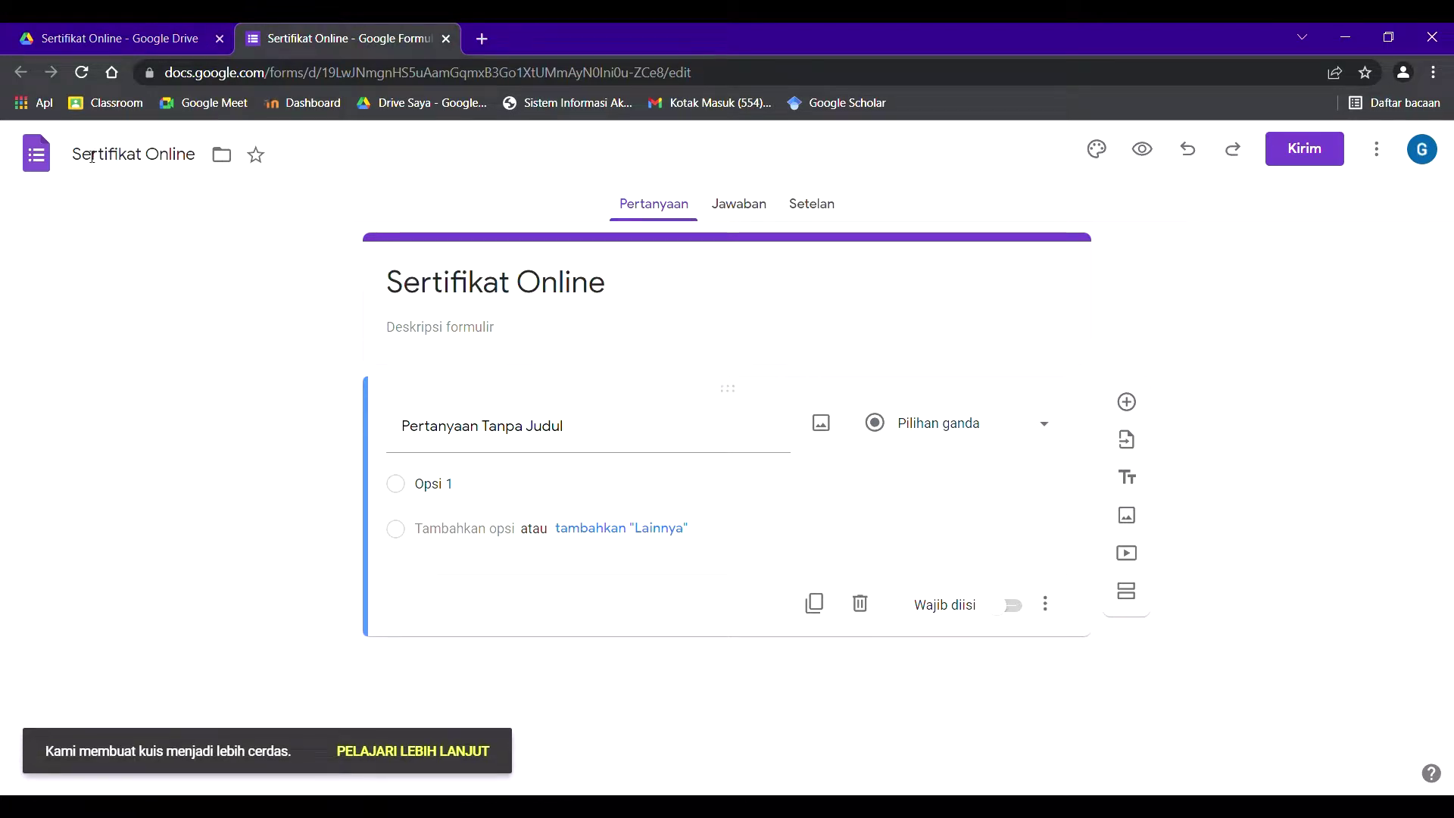
- Make the first question 'Nama', short answer and required
click(580, 449)
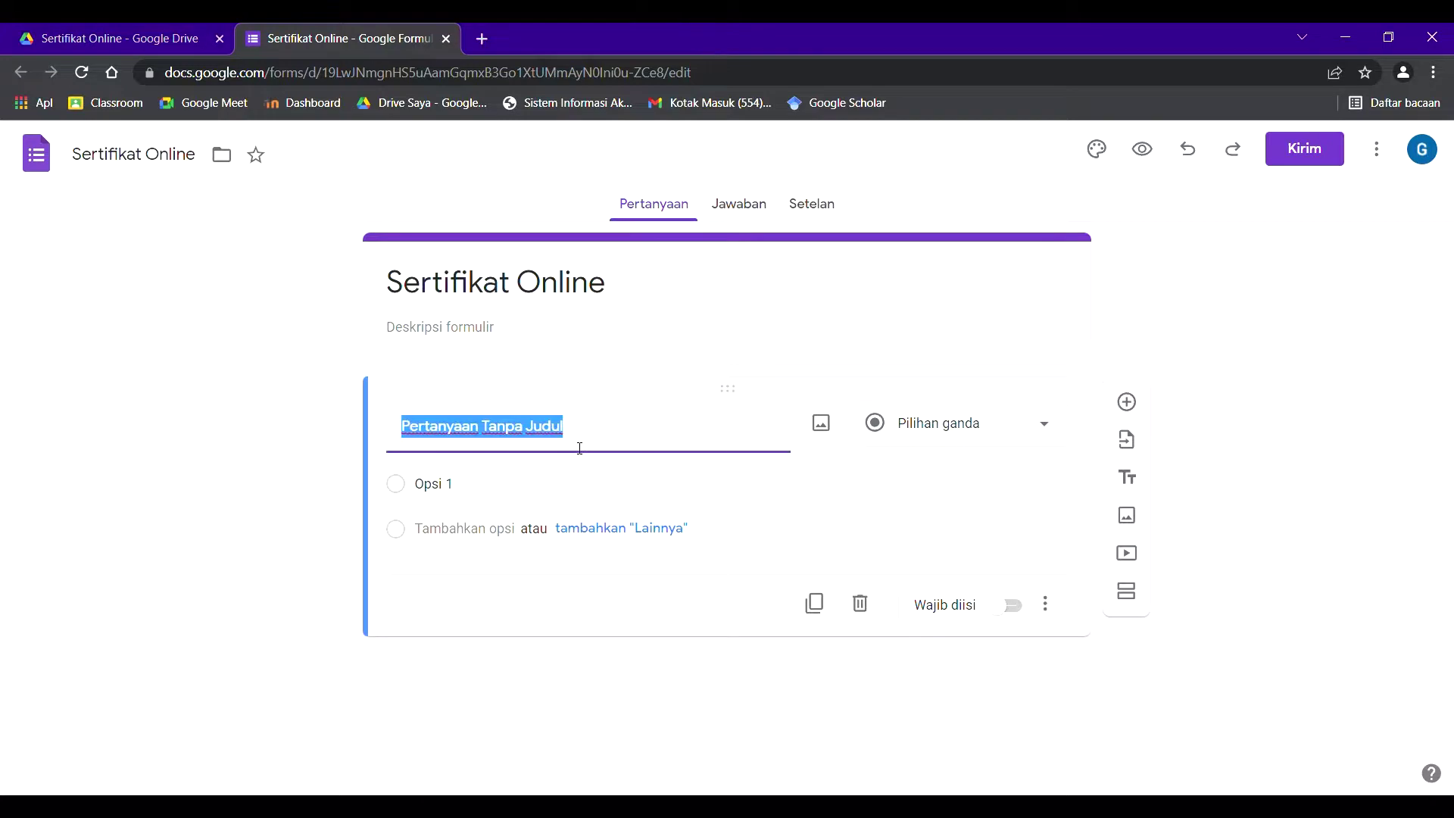
text(Nama)
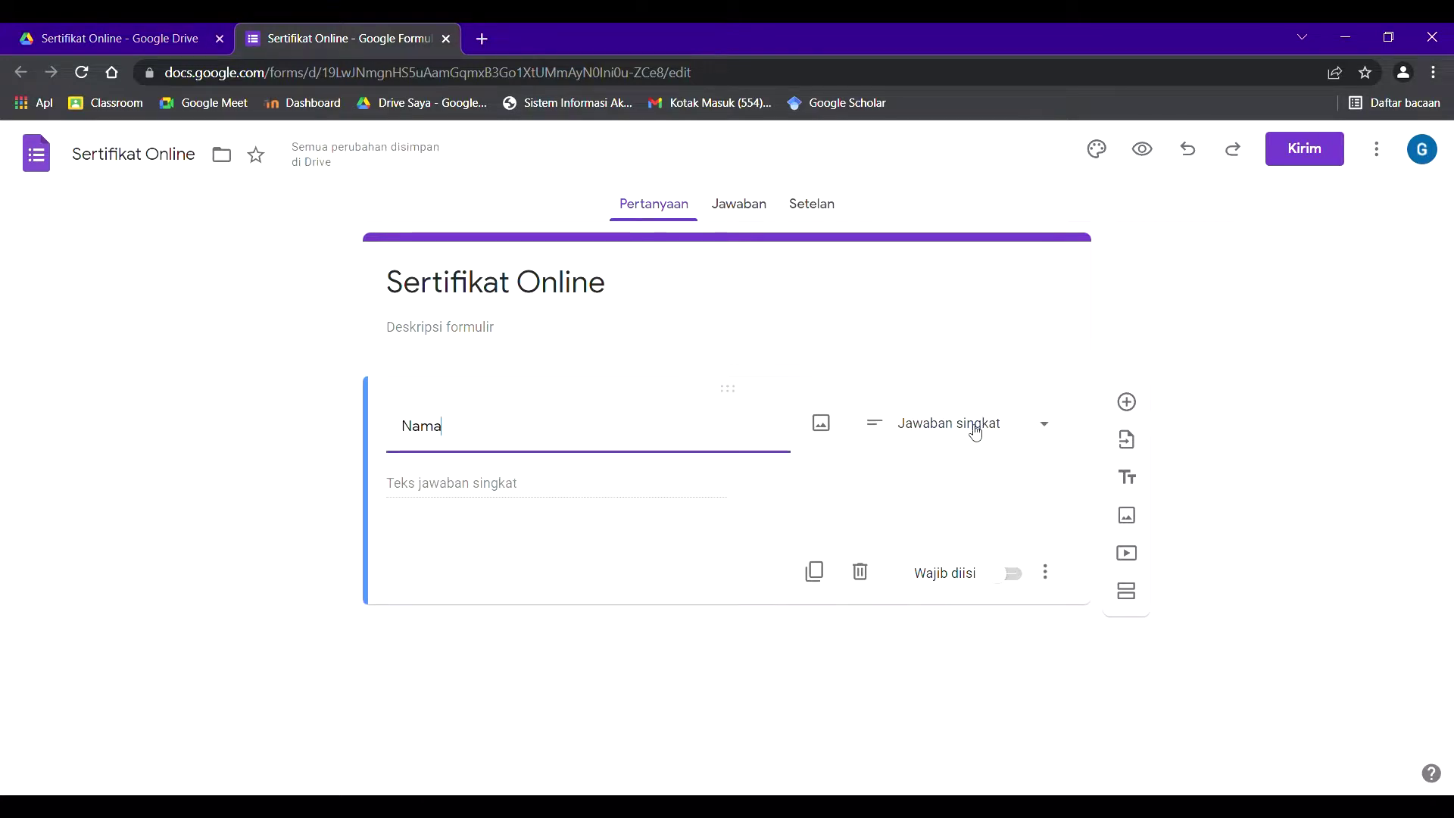
click(903, 430)
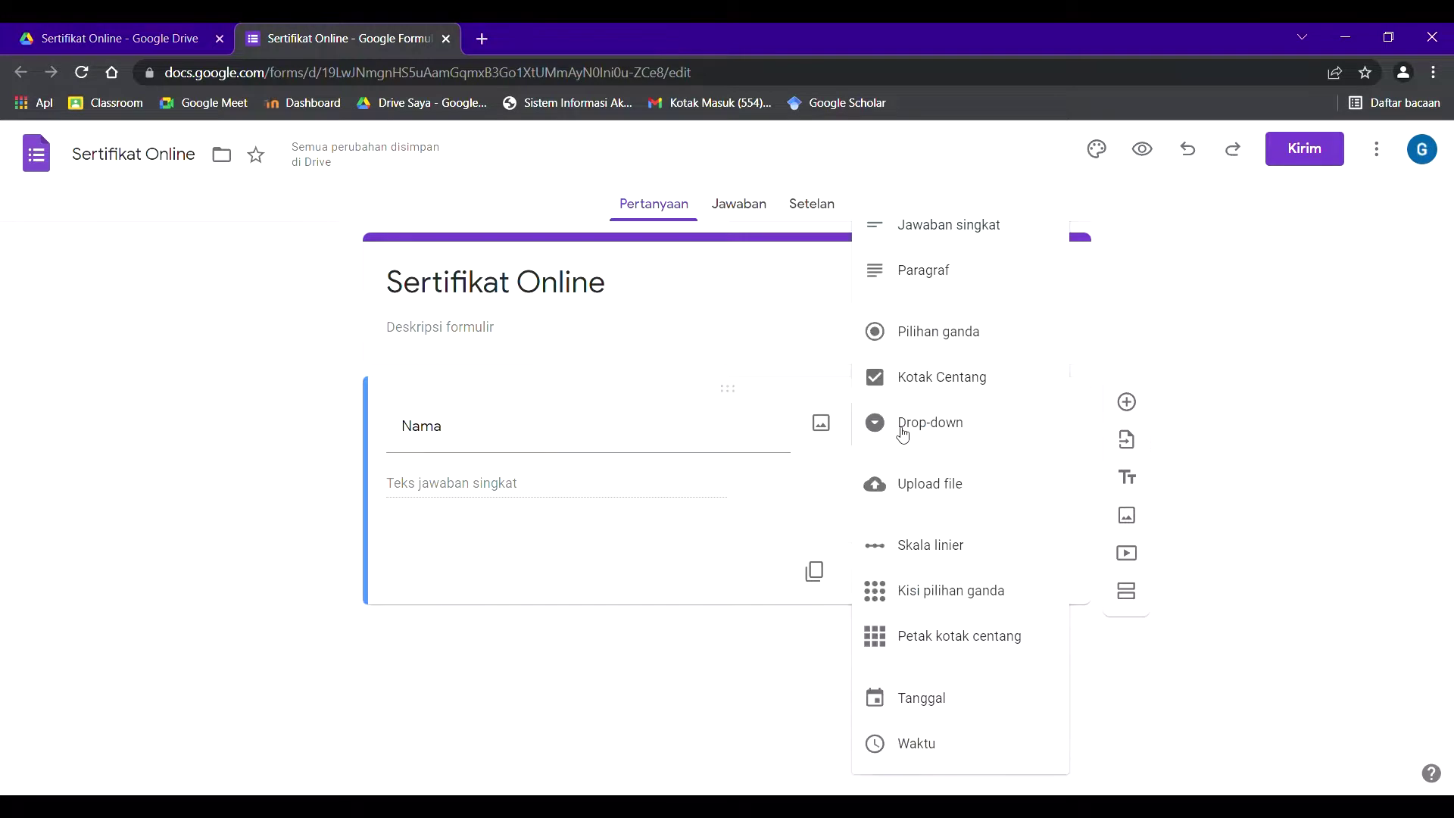
click(913, 240)
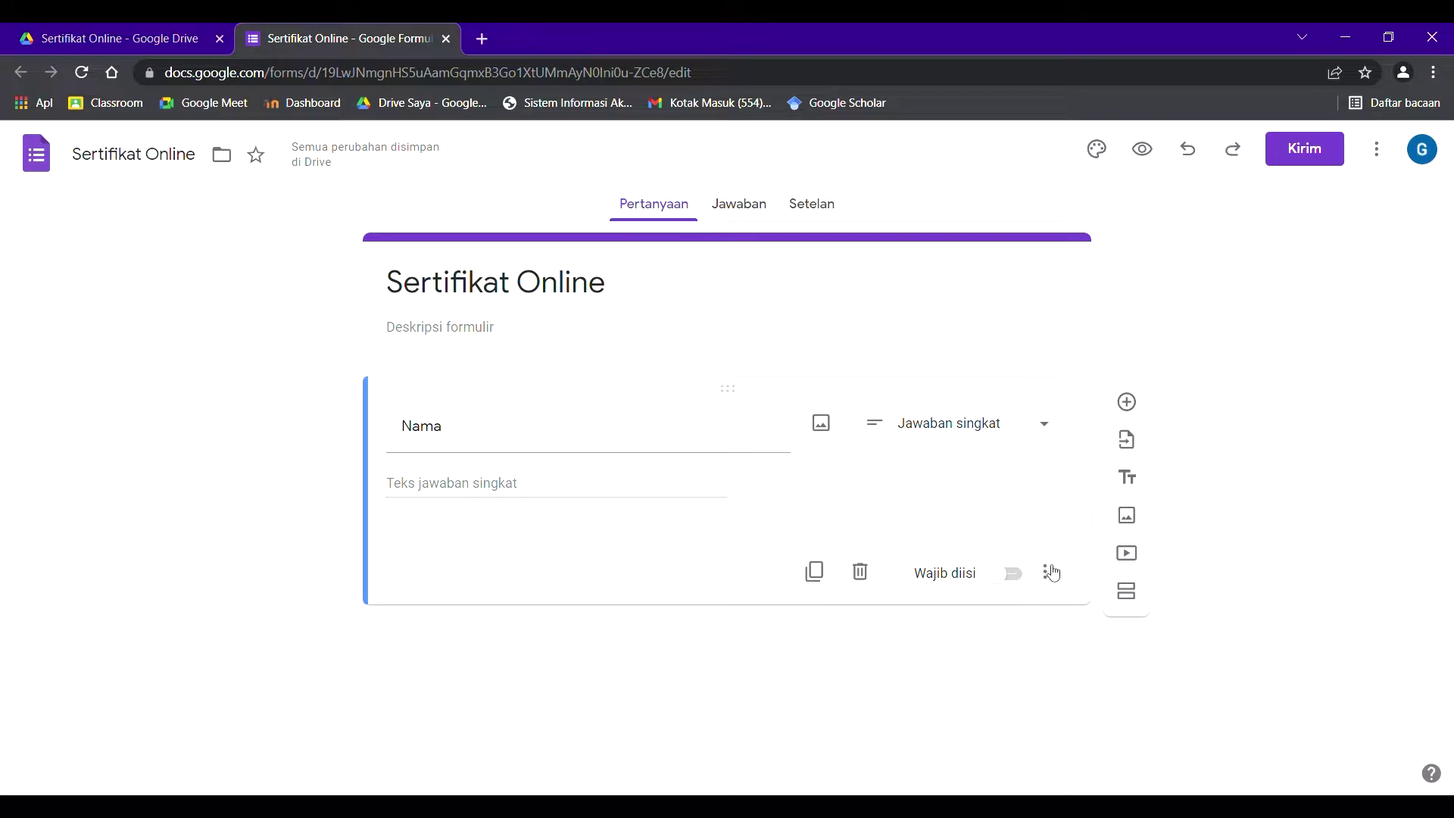
click(1013, 576)
- Add a required 'Email' question and switch to the responses view
click(1128, 403)
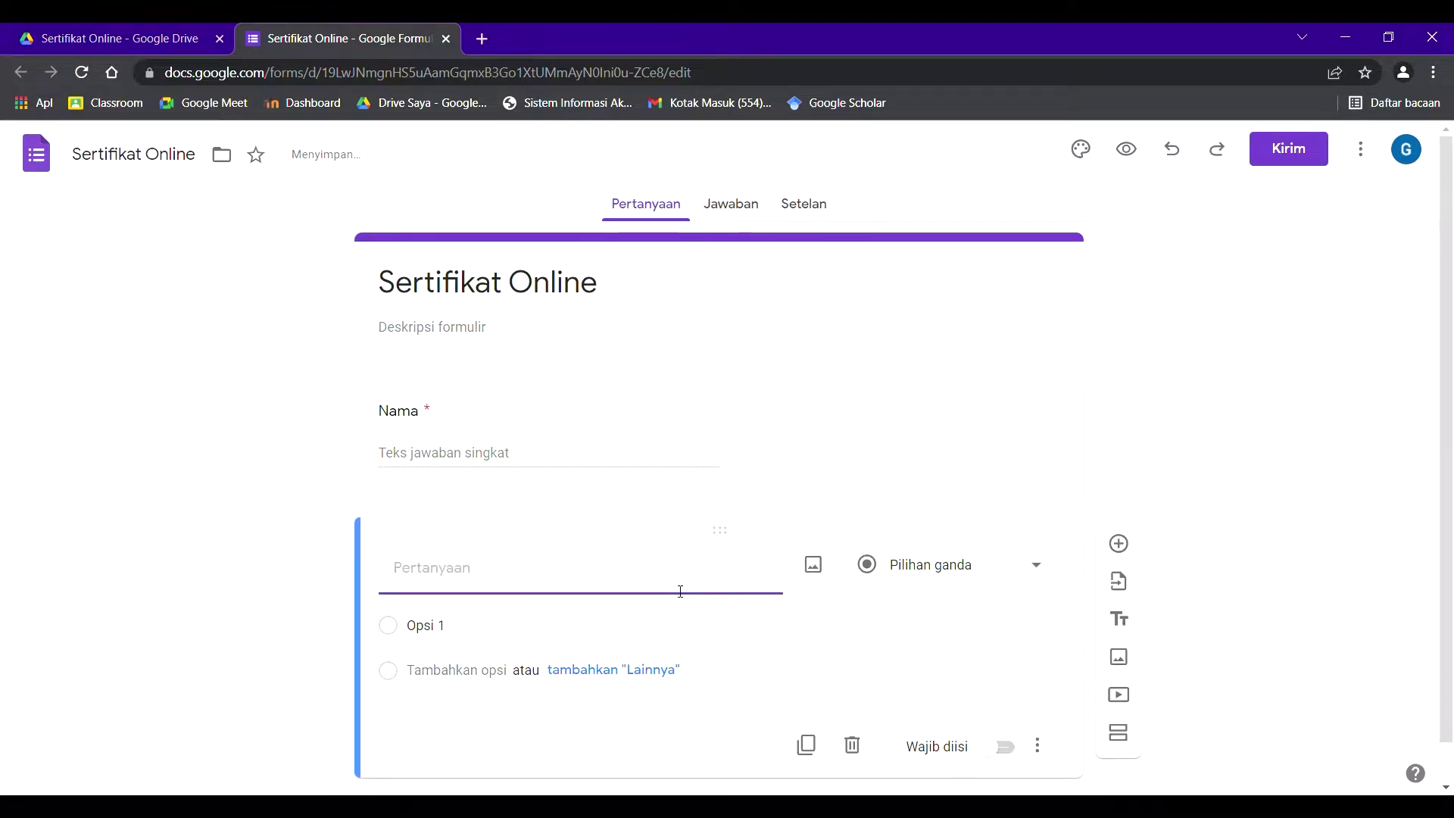
text(Email)
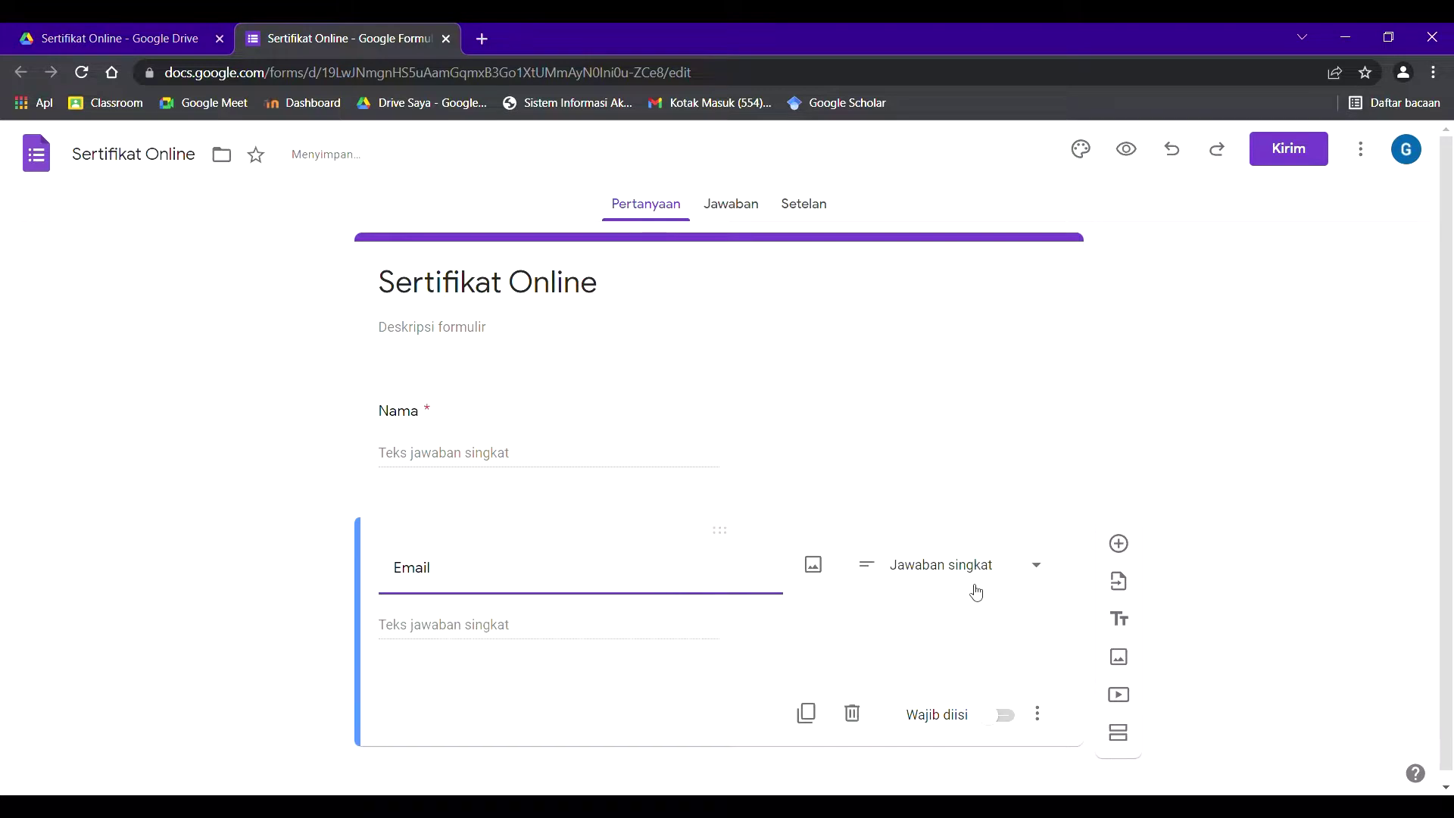
click(1007, 717)
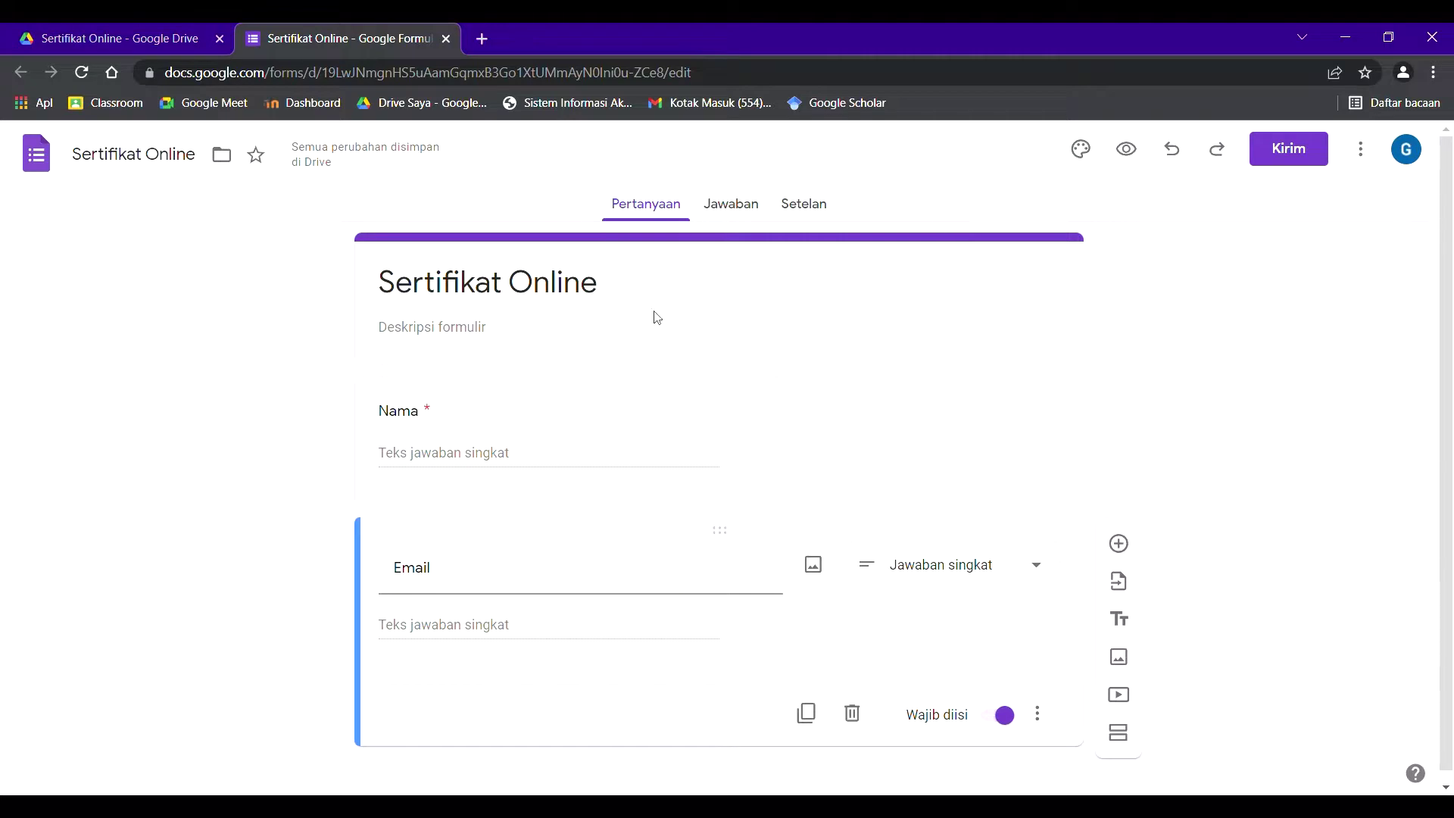
click(738, 203)
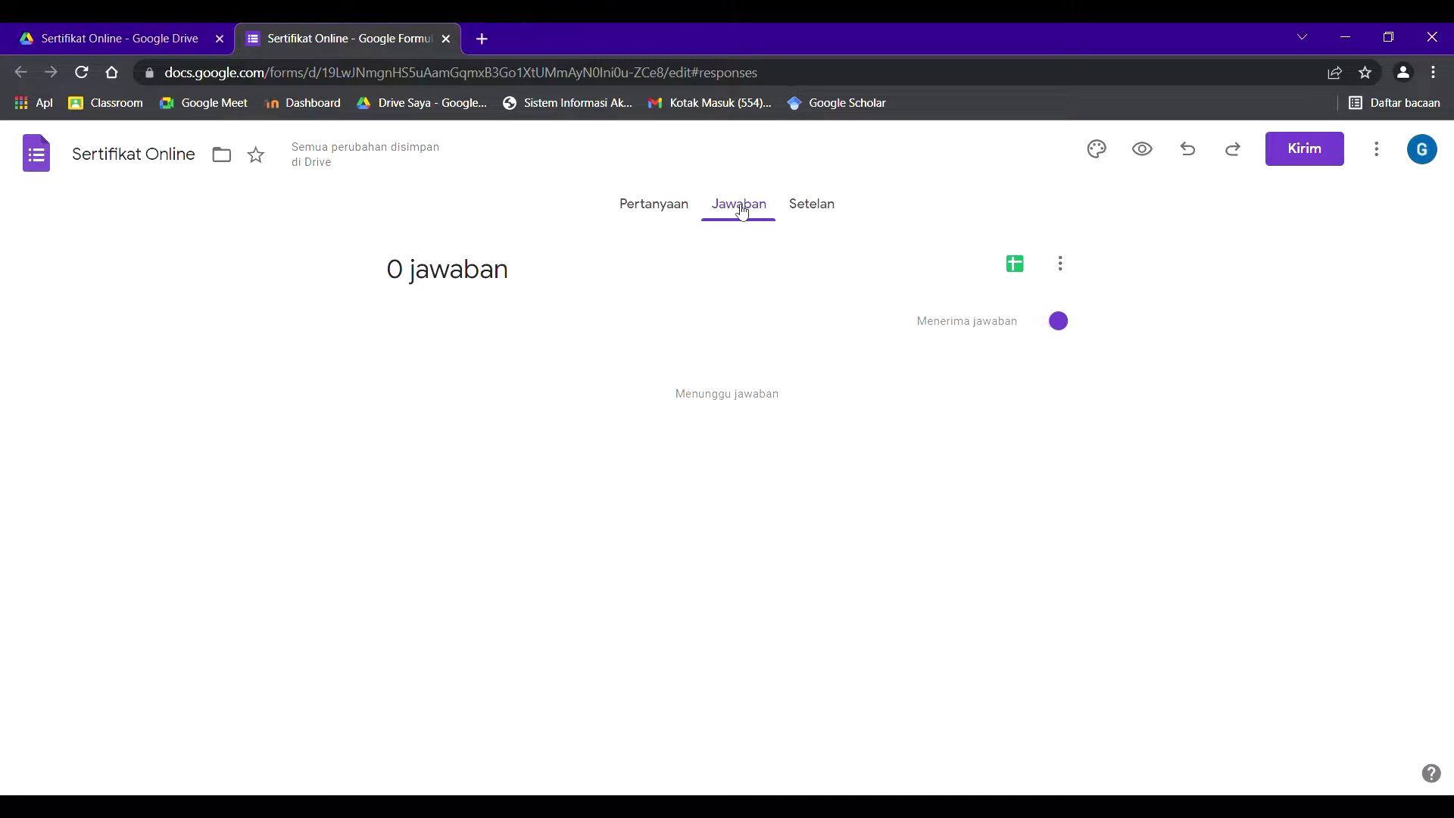
- Link the form's responses to a new spreadsheet, Sertifikat Online (Jawaban)
click(1012, 267)
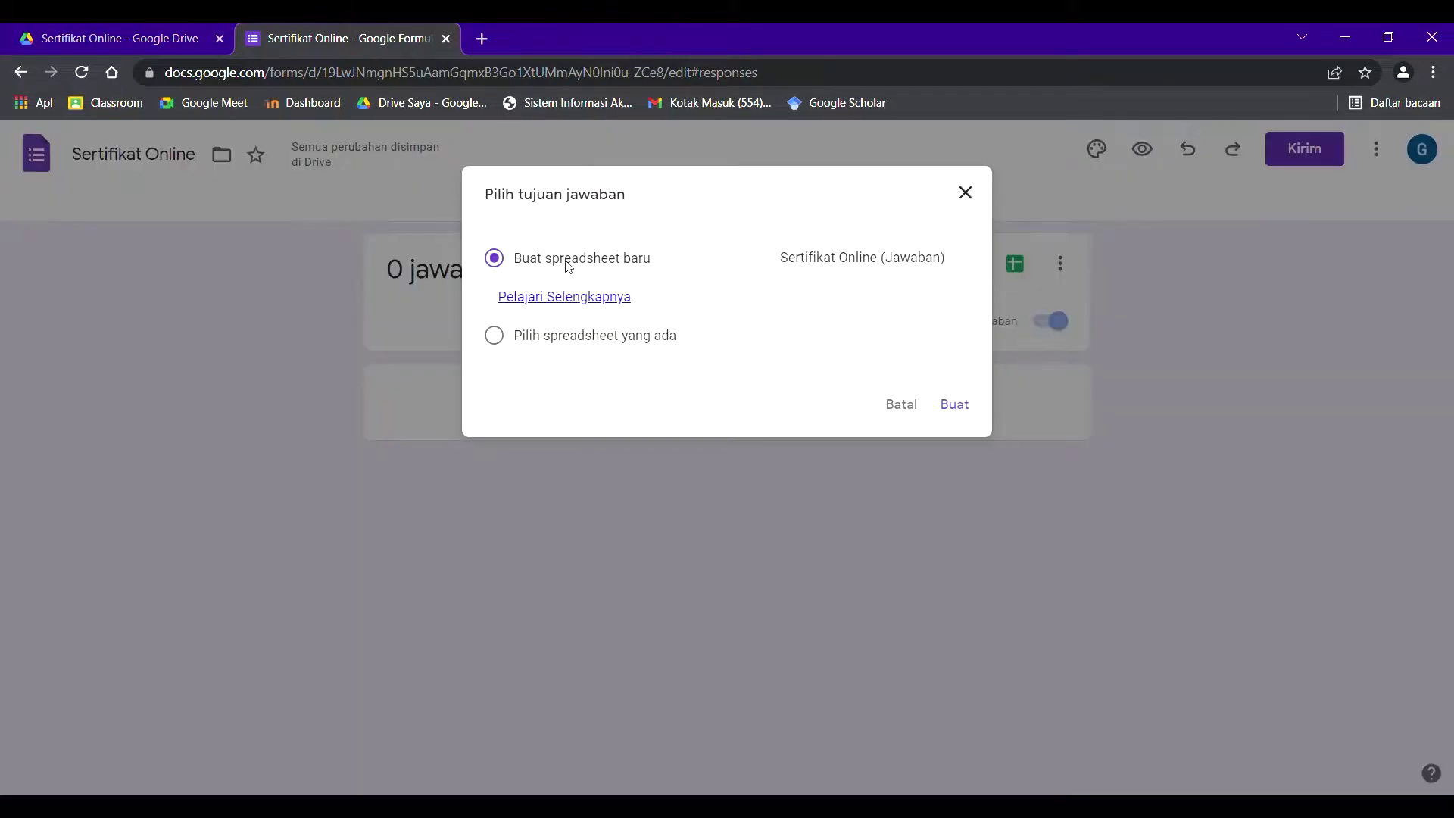
click(952, 409)
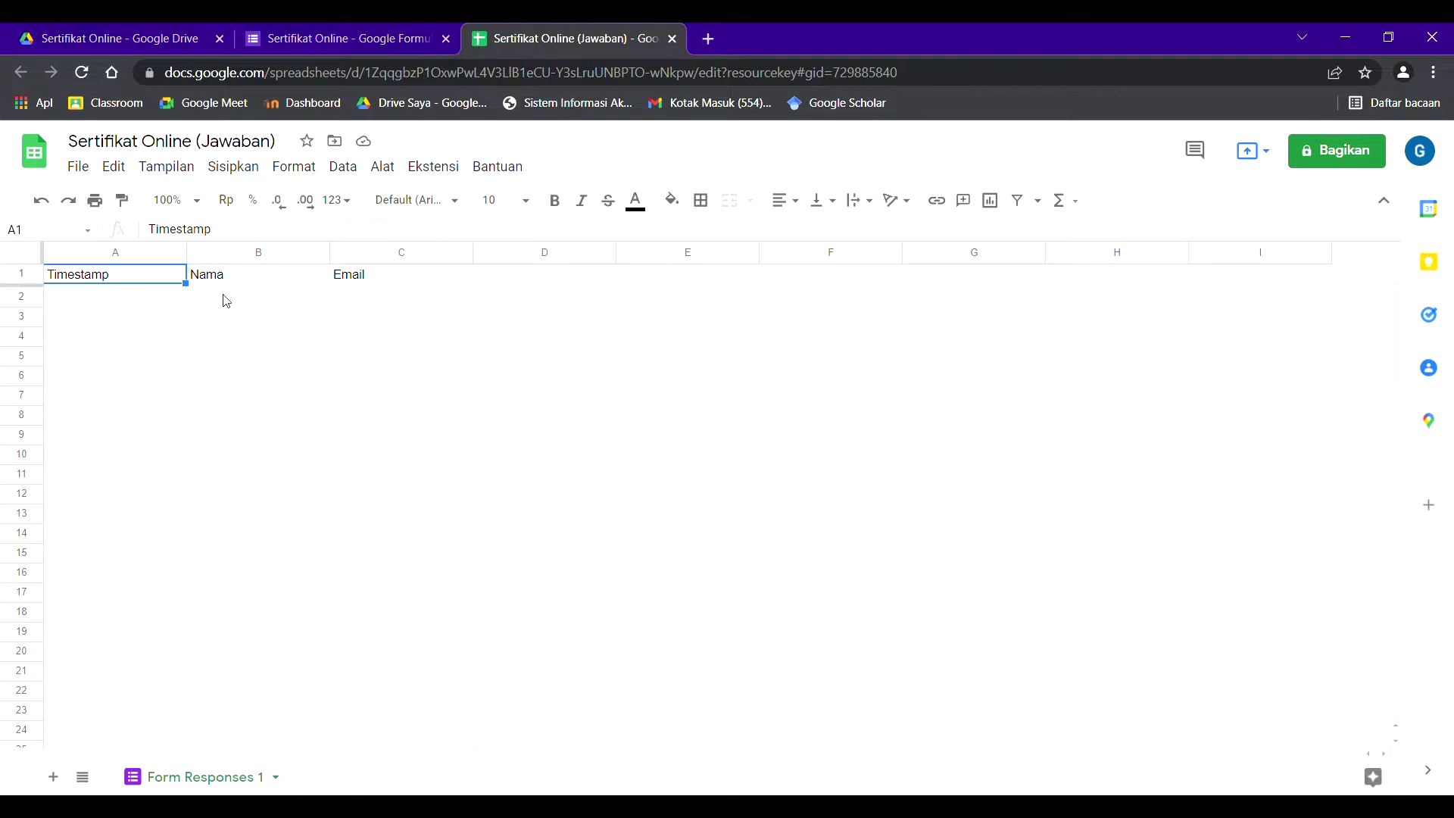
- Compare the spreadsheet's Timestamp, Nama and Email headers against the form's questions
click(227, 275)
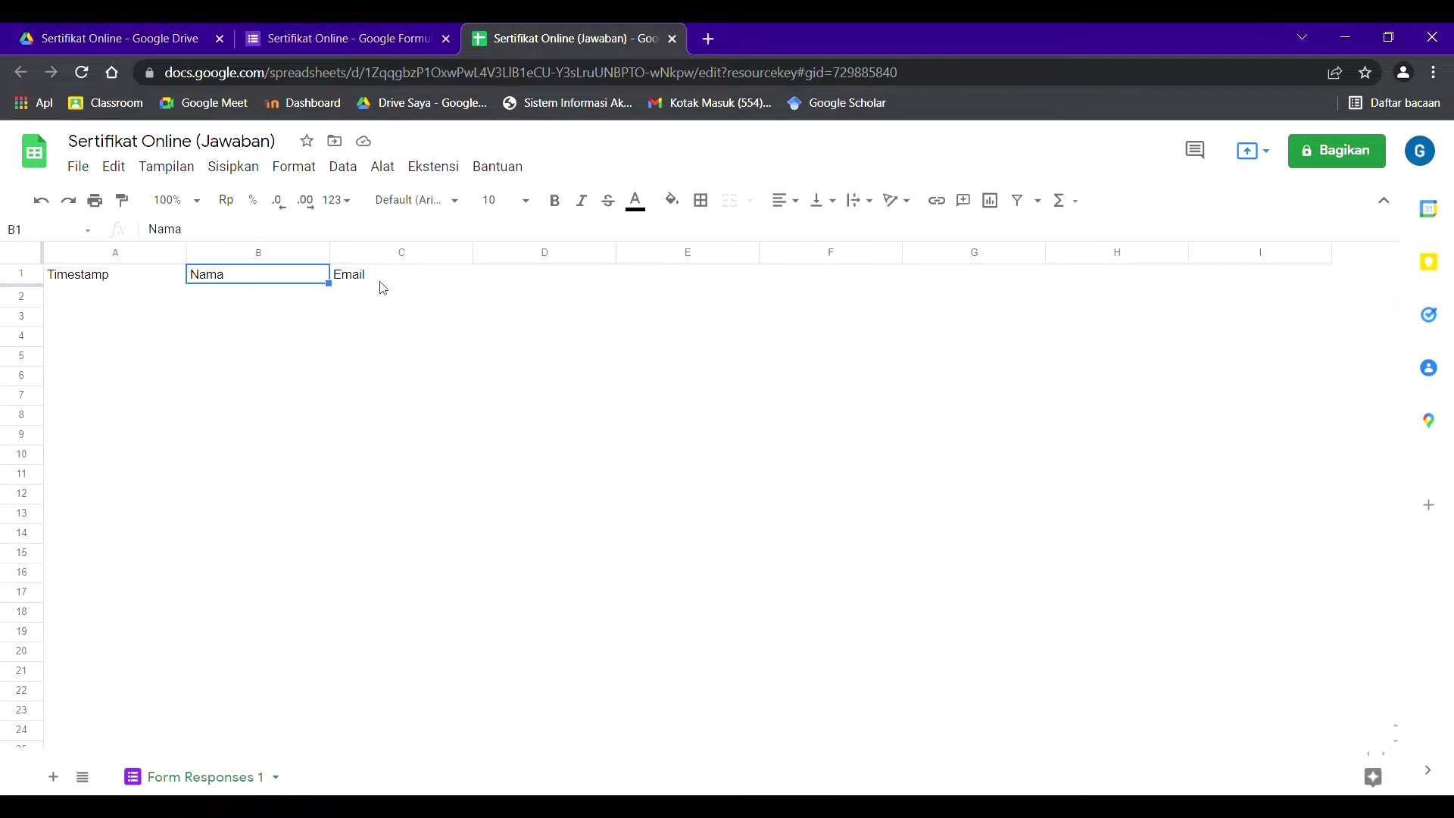
click(384, 285)
click(338, 35)
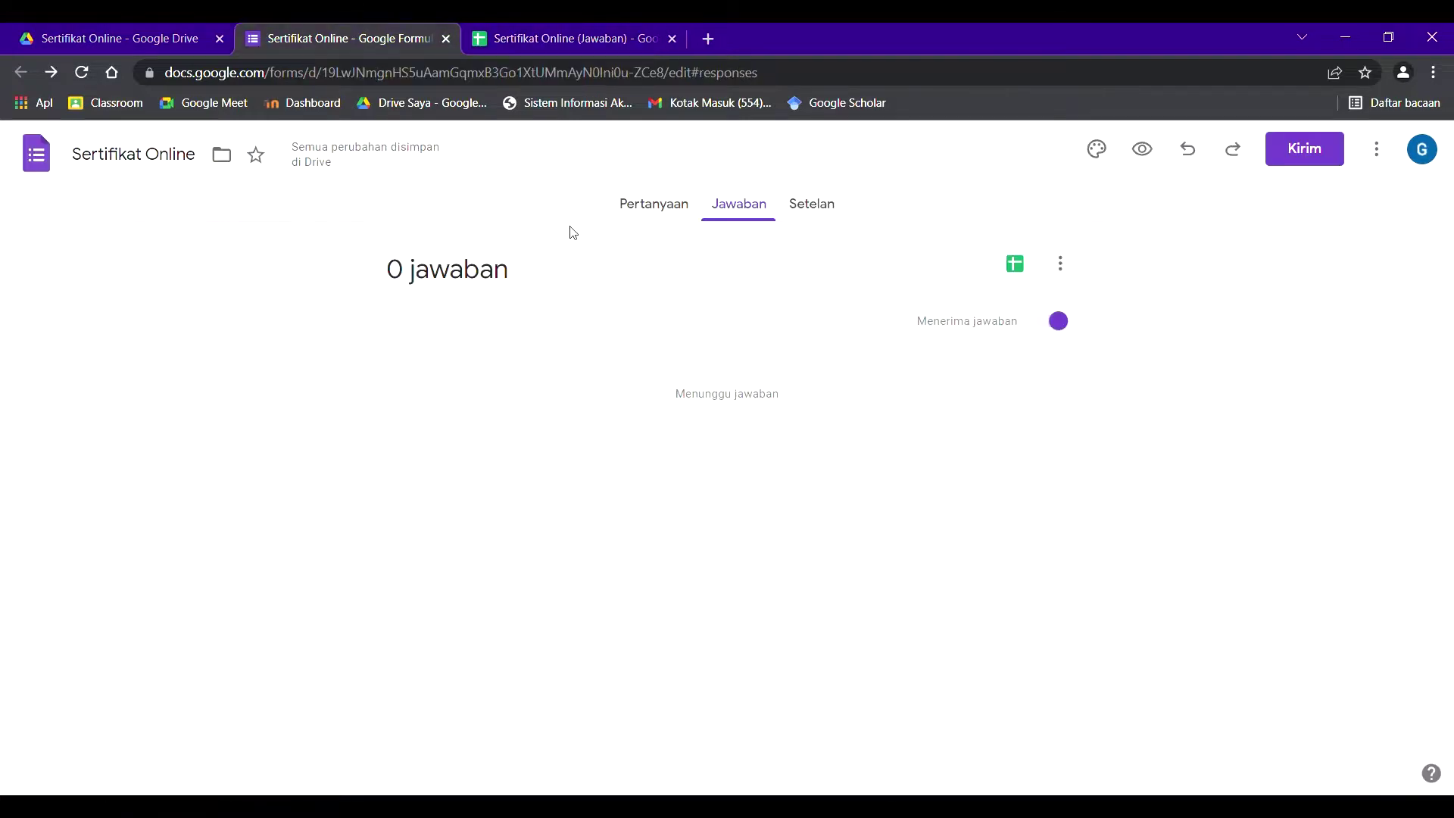
click(637, 212)
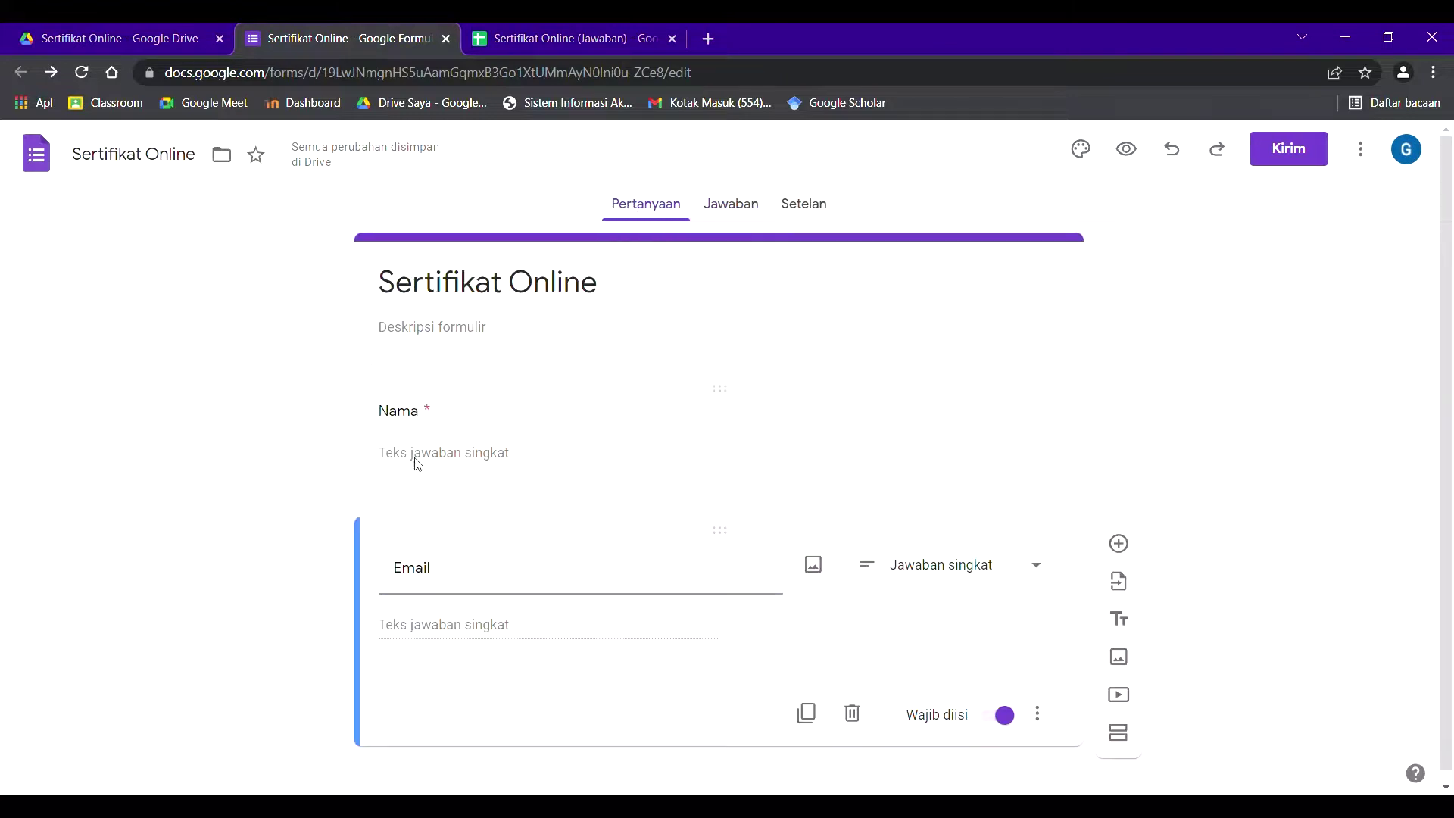
click(548, 32)
click(502, 309)
click(384, 300)
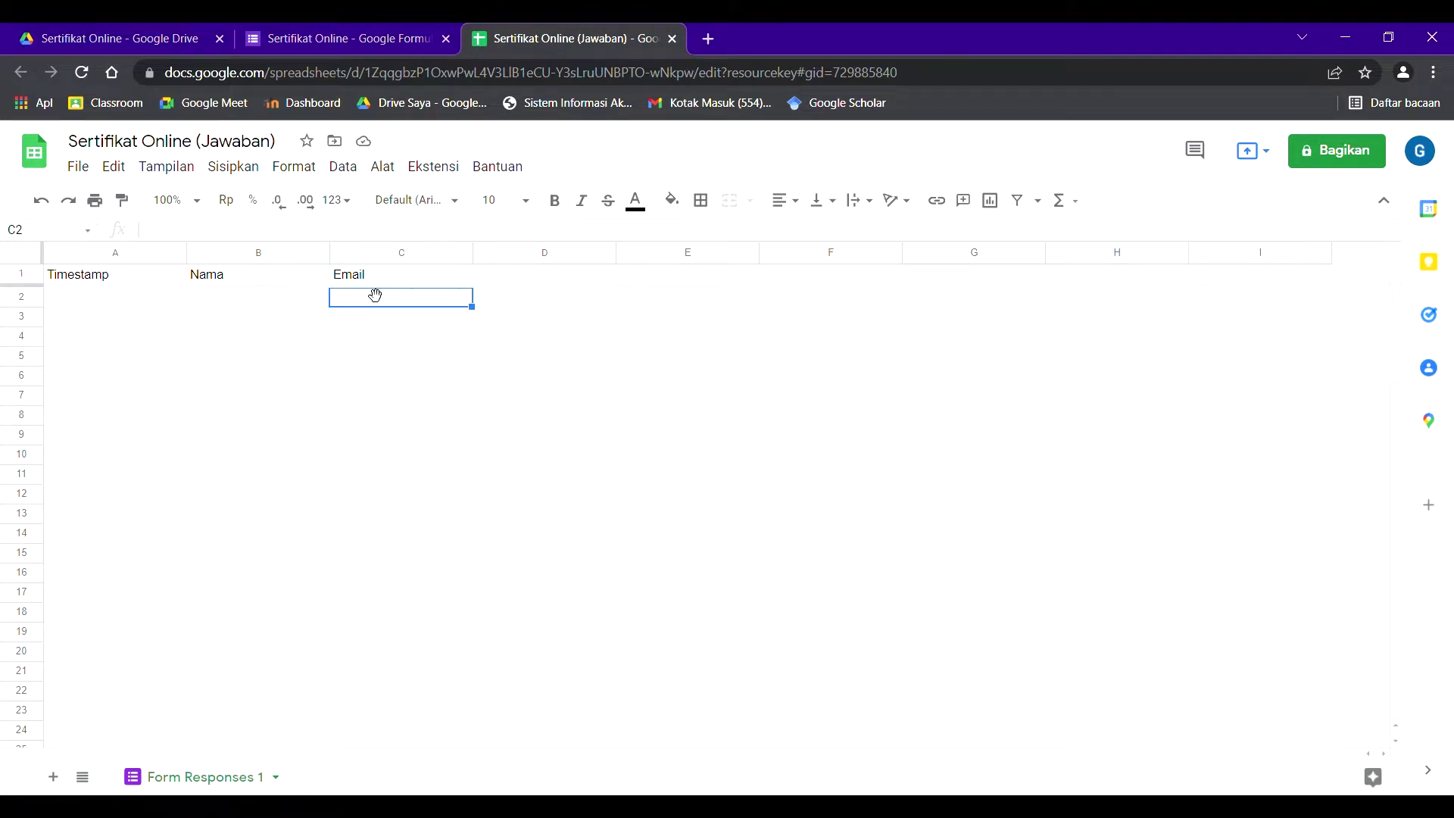
- Open the Extensions > Add-ons menu
click(428, 170)
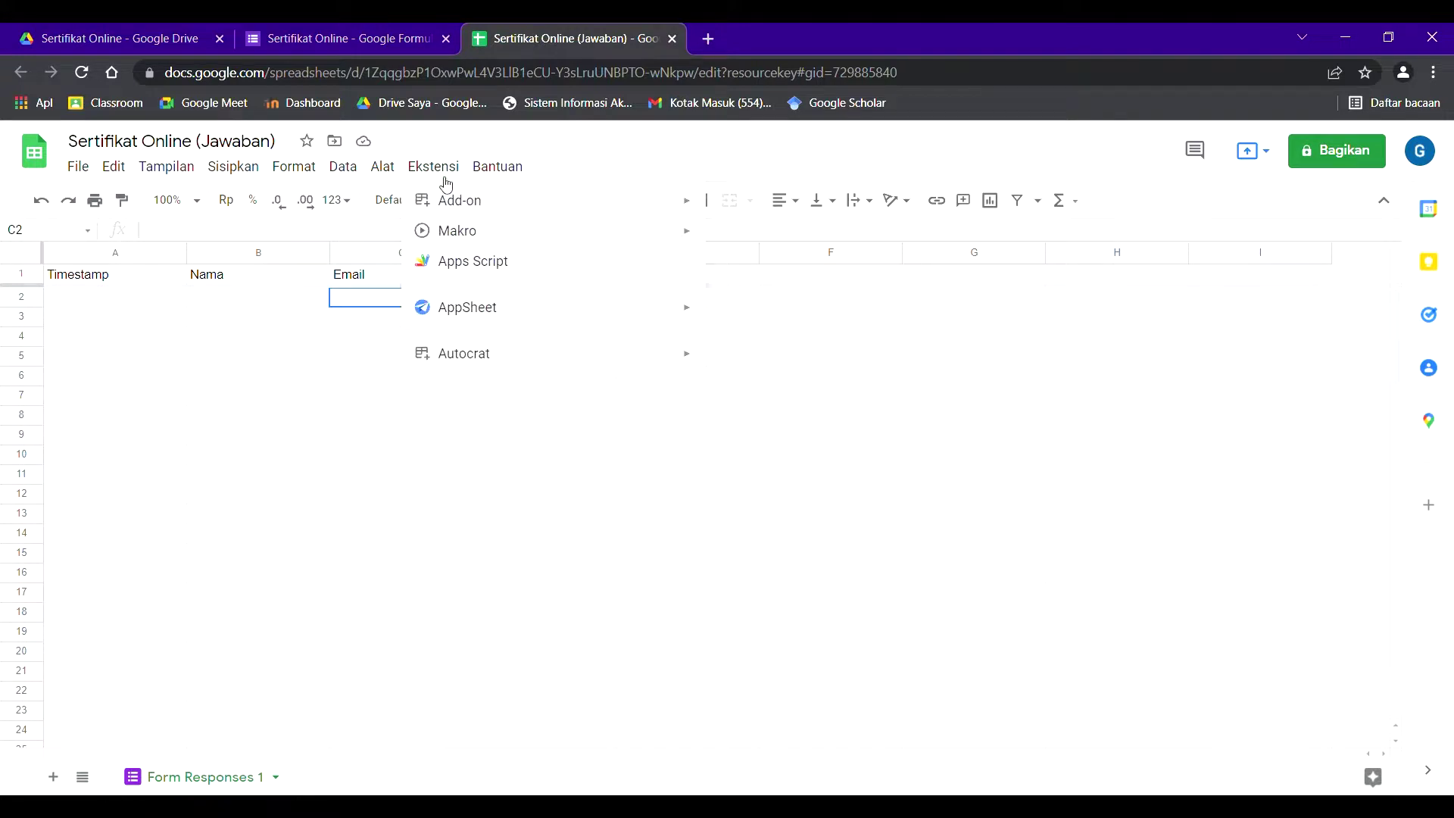
mouse_move(486, 348)
mouse_move(502, 213)
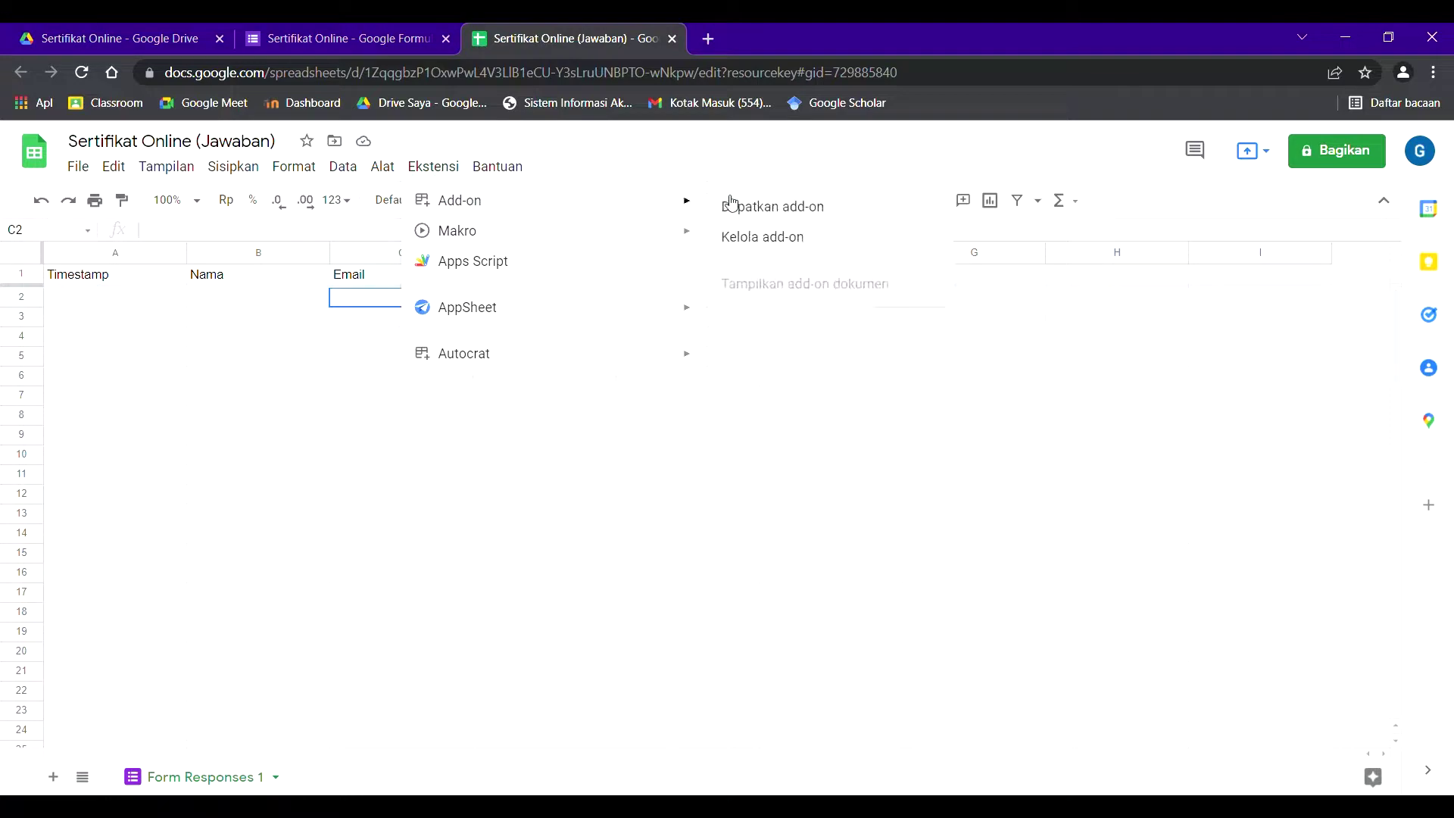
- Find Autocrat in the Workspace Marketplace and uninstall it
click(729, 203)
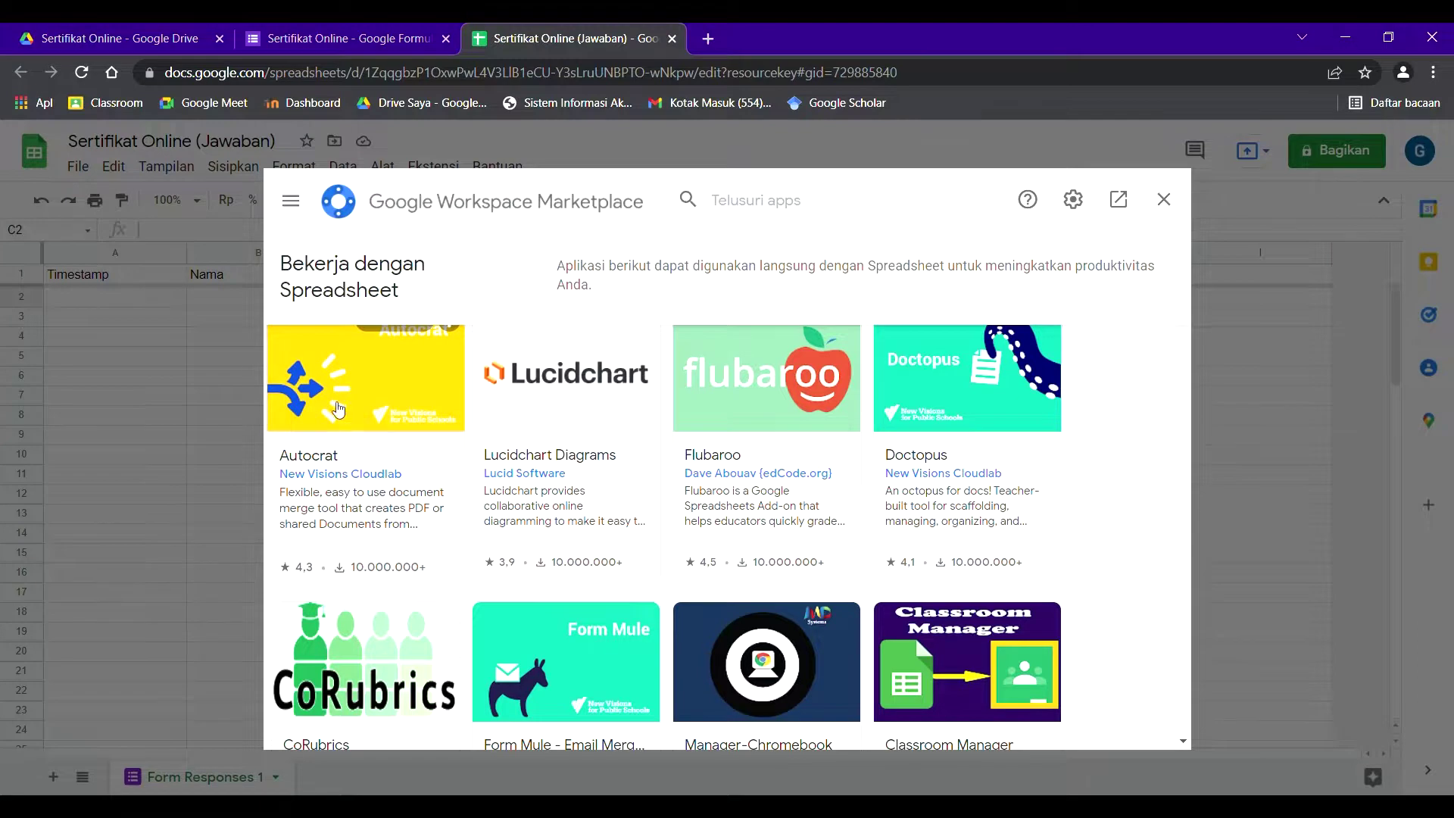
click(343, 404)
scroll(731, 470, down, 3)
scroll(726, 466, up, 3)
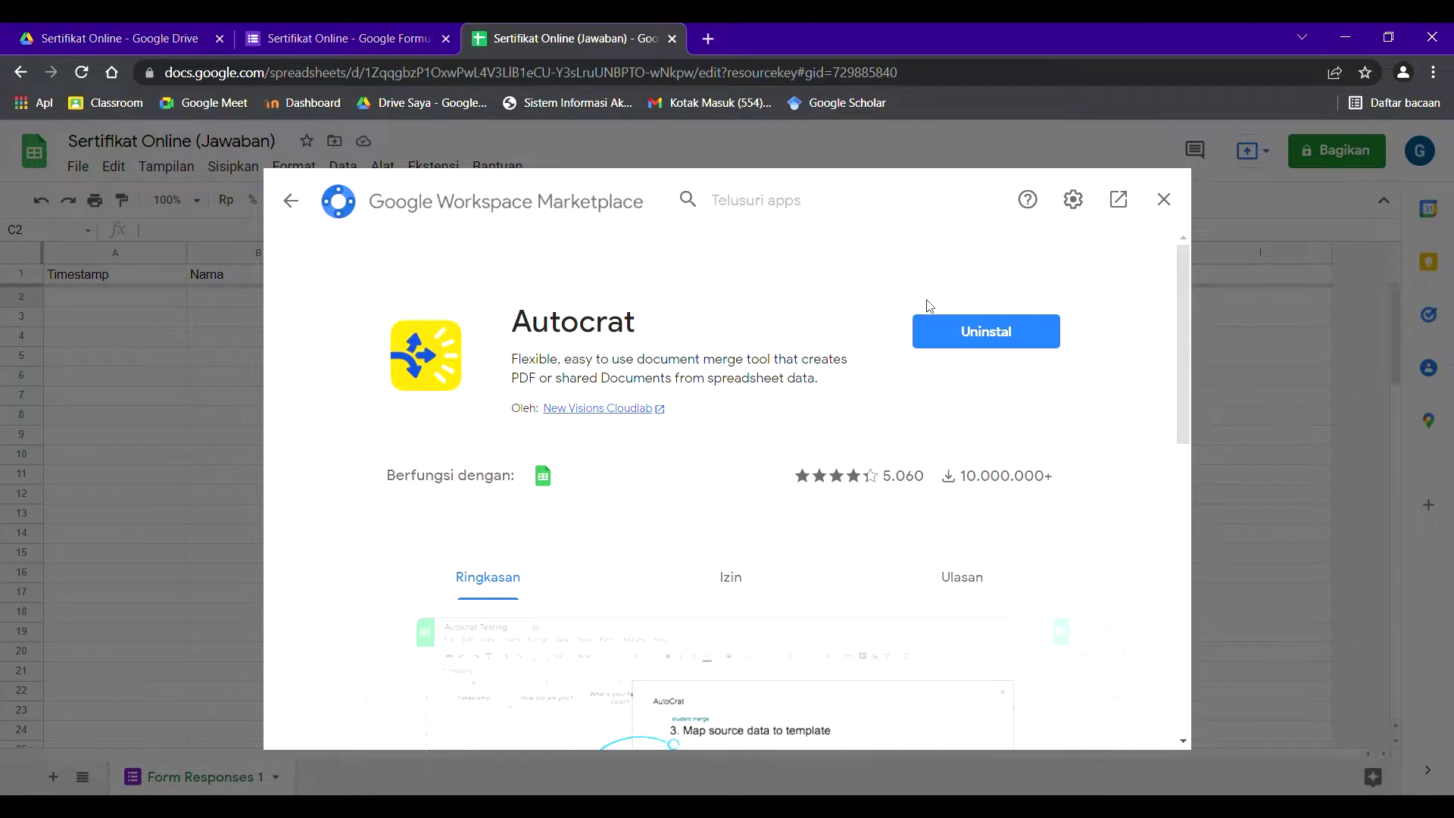
click(957, 335)
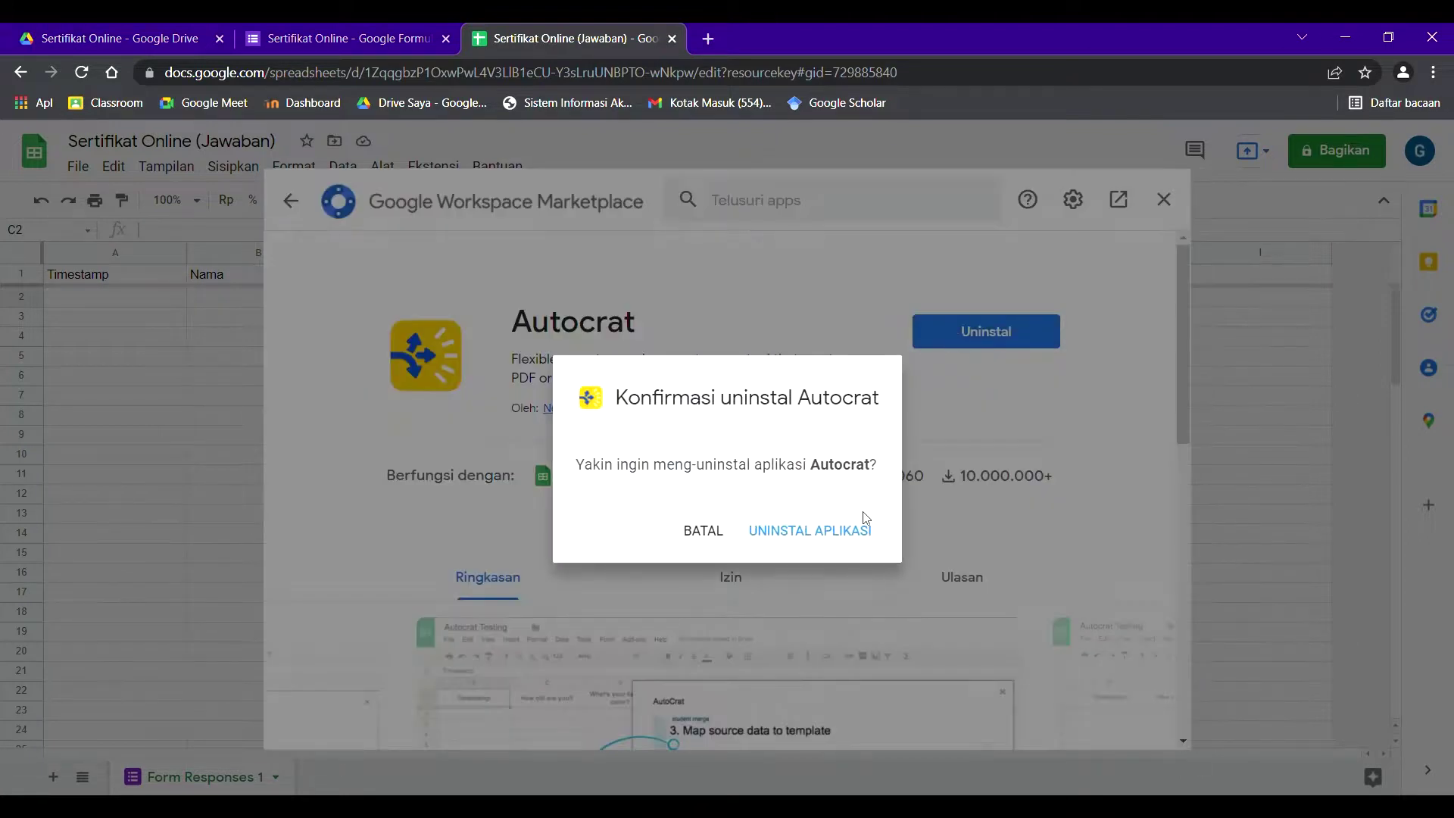
click(838, 528)
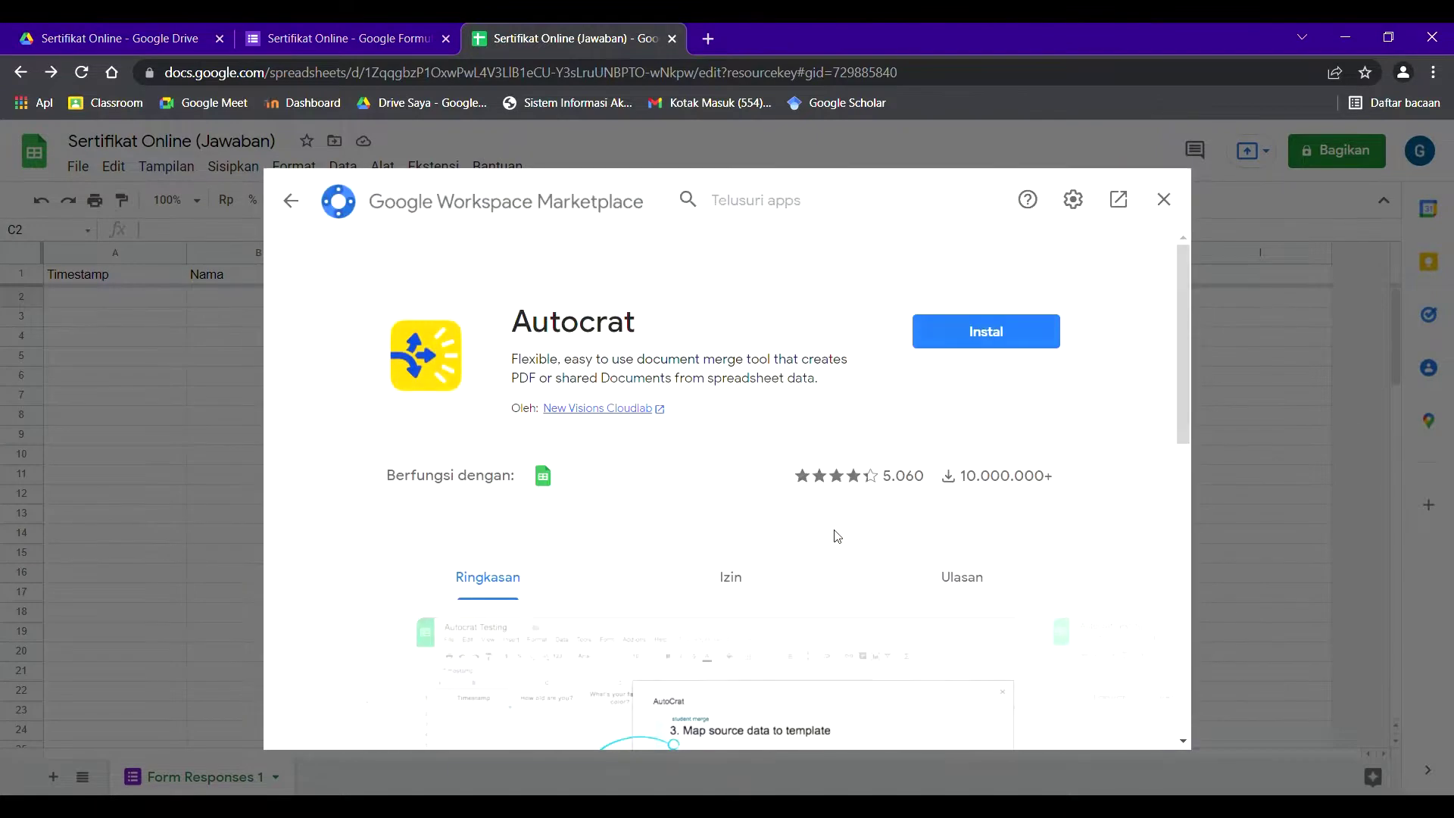
- Reinstall Autocrat, then close the Marketplace window
click(1011, 334)
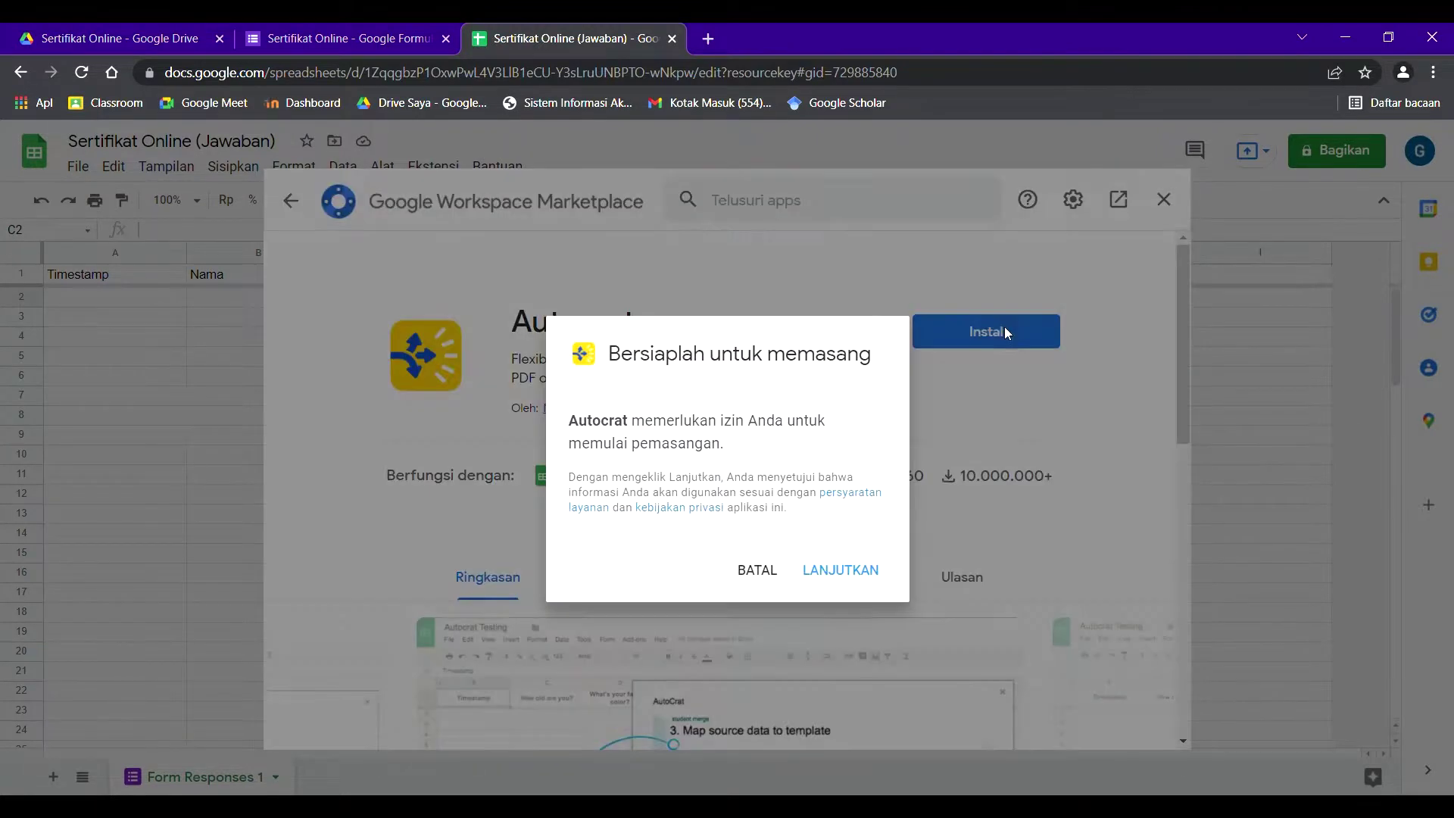
click(854, 579)
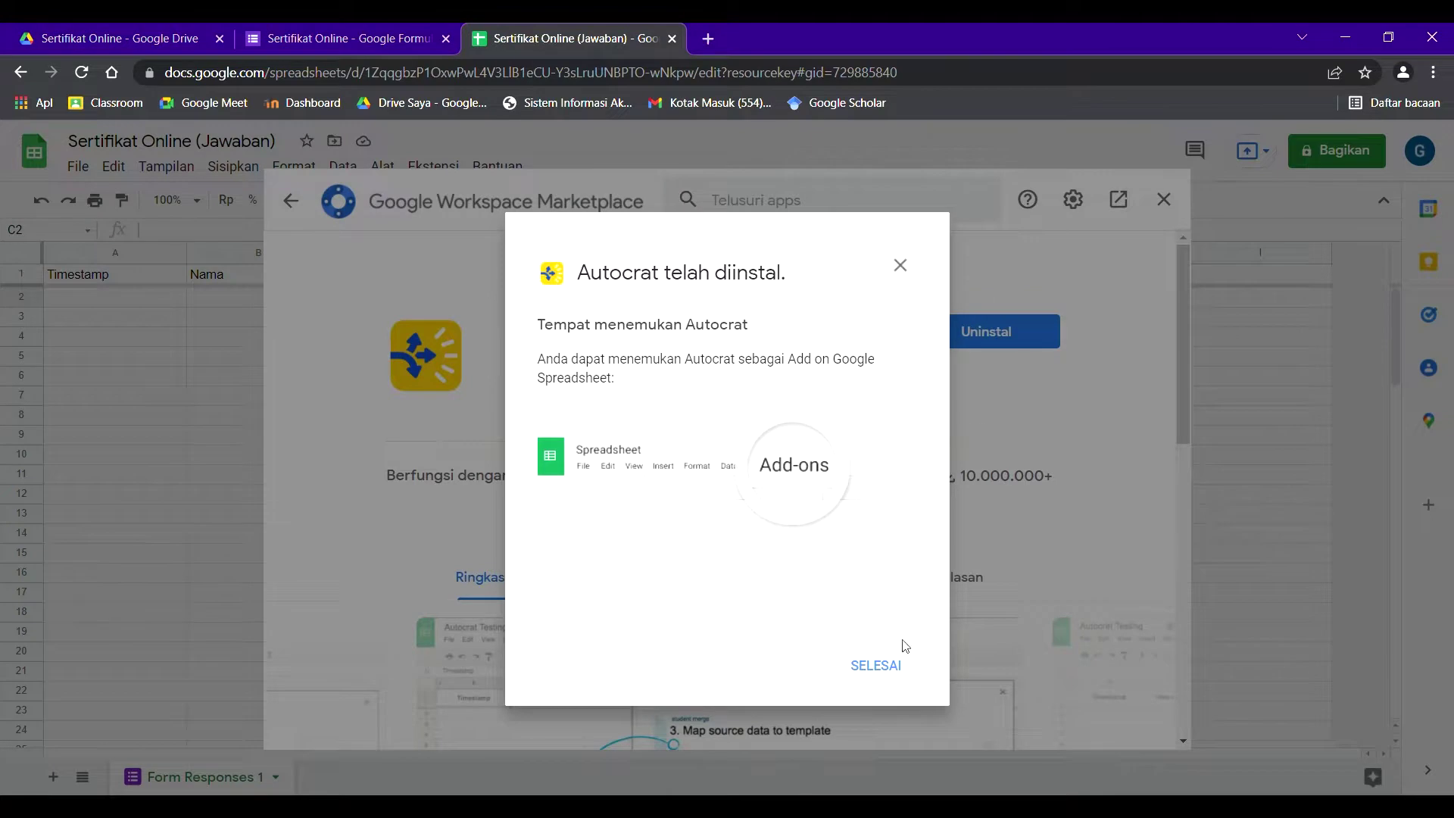
click(874, 665)
click(1163, 199)
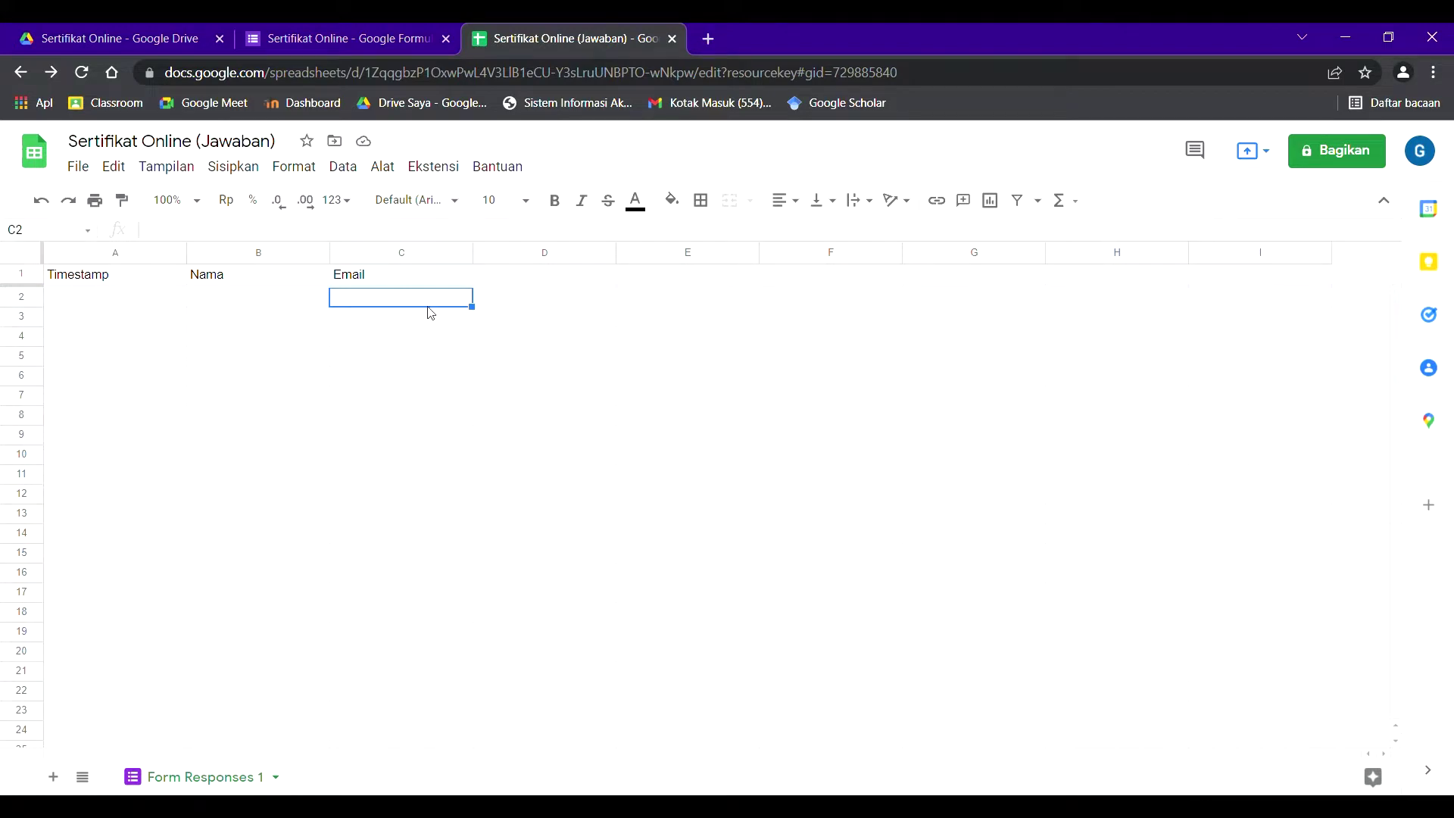
- Launch AutoCrat from Extensions and create a new merge job named 'Sertifikat Online'
click(434, 168)
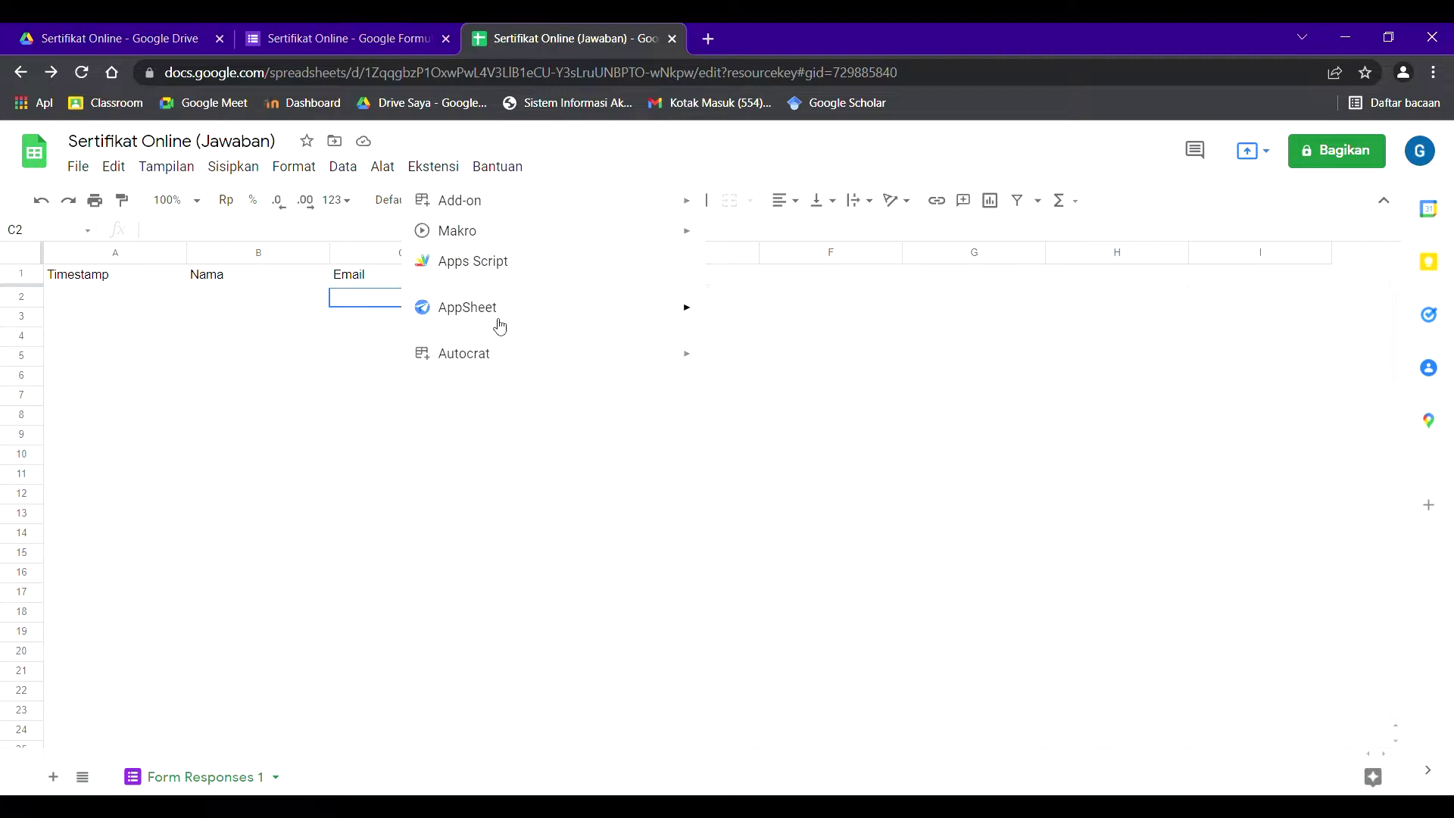
mouse_move(508, 352)
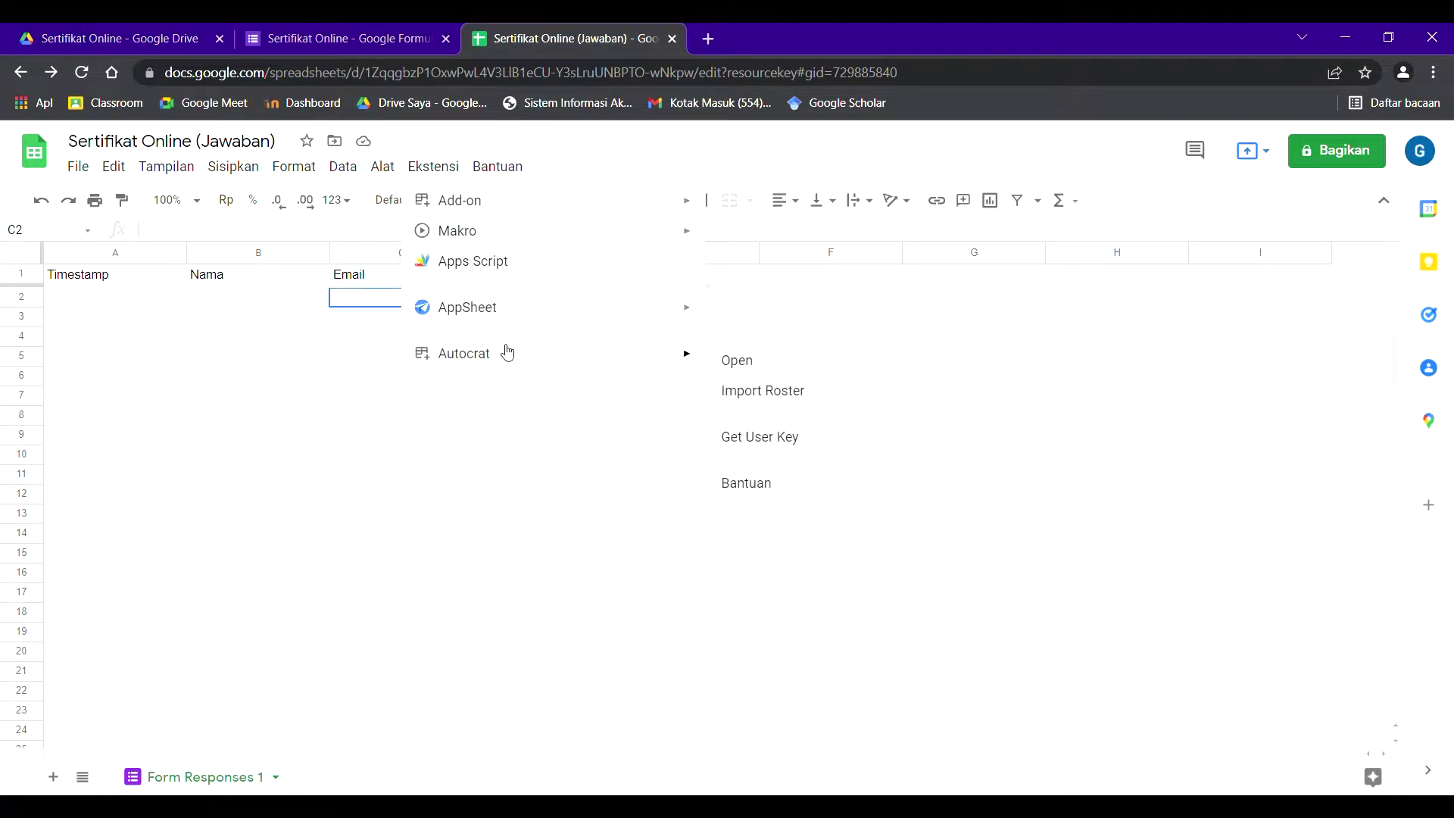
click(732, 367)
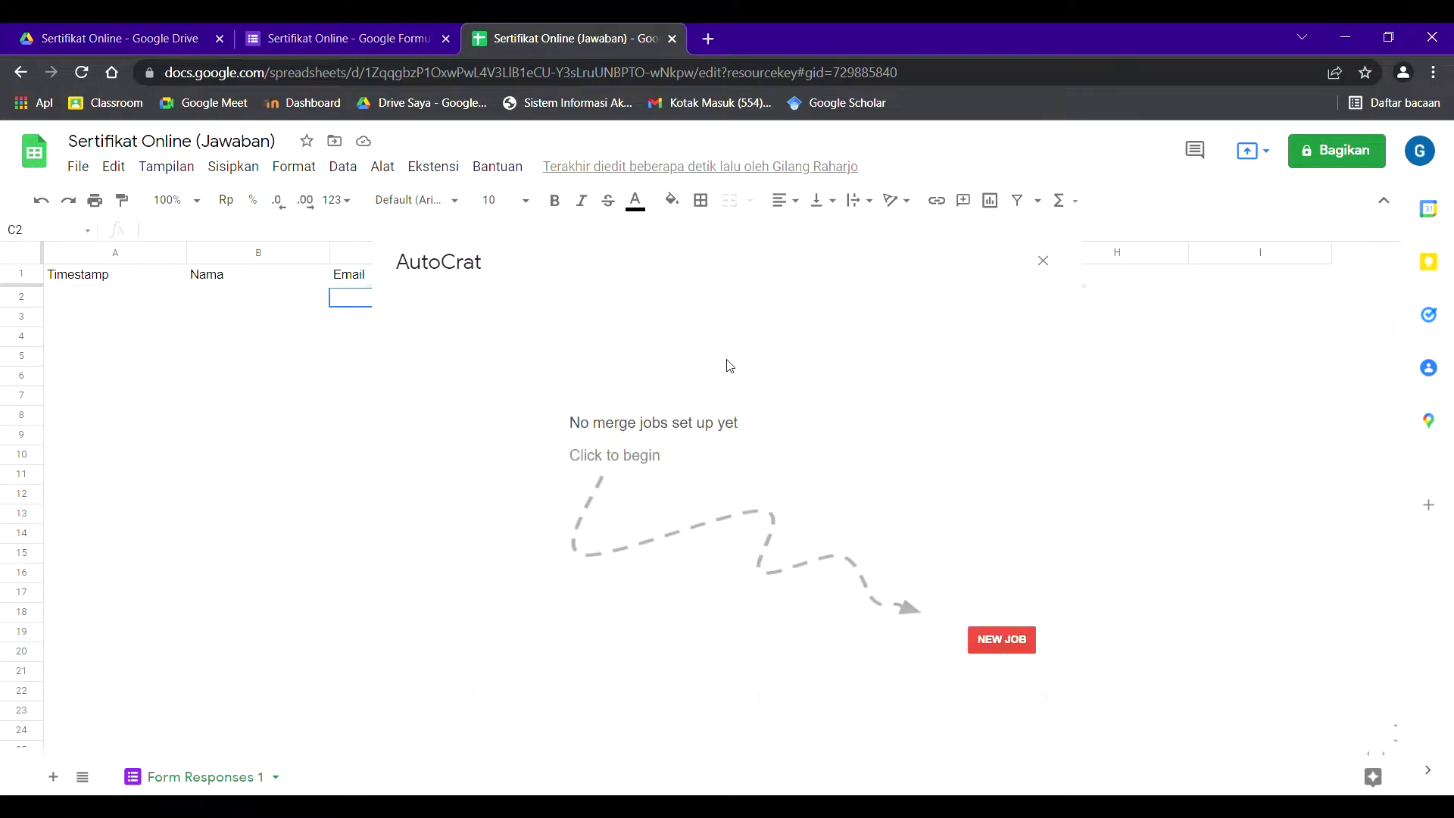
click(997, 638)
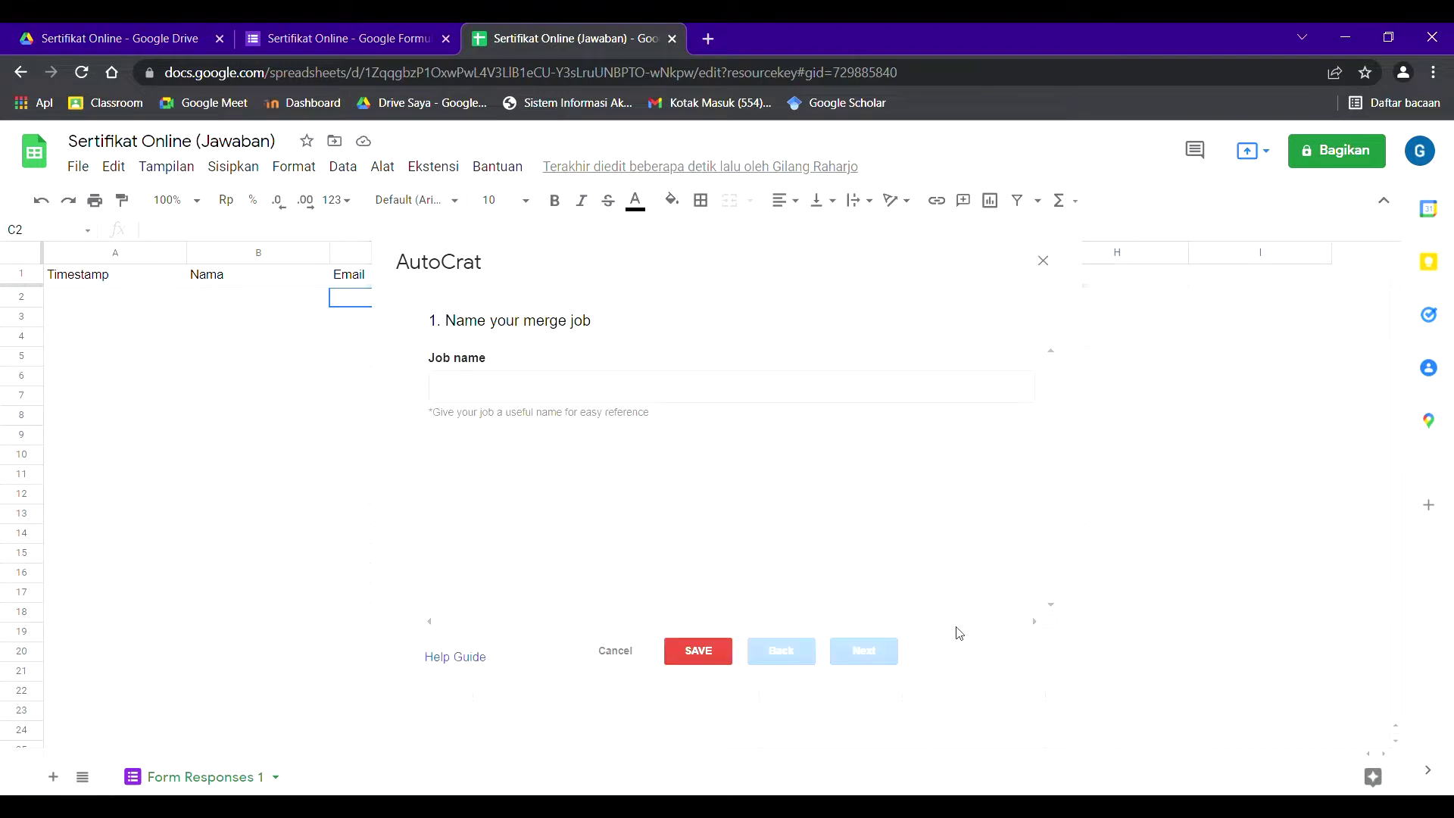
click(504, 389)
text(Sertifikat O)
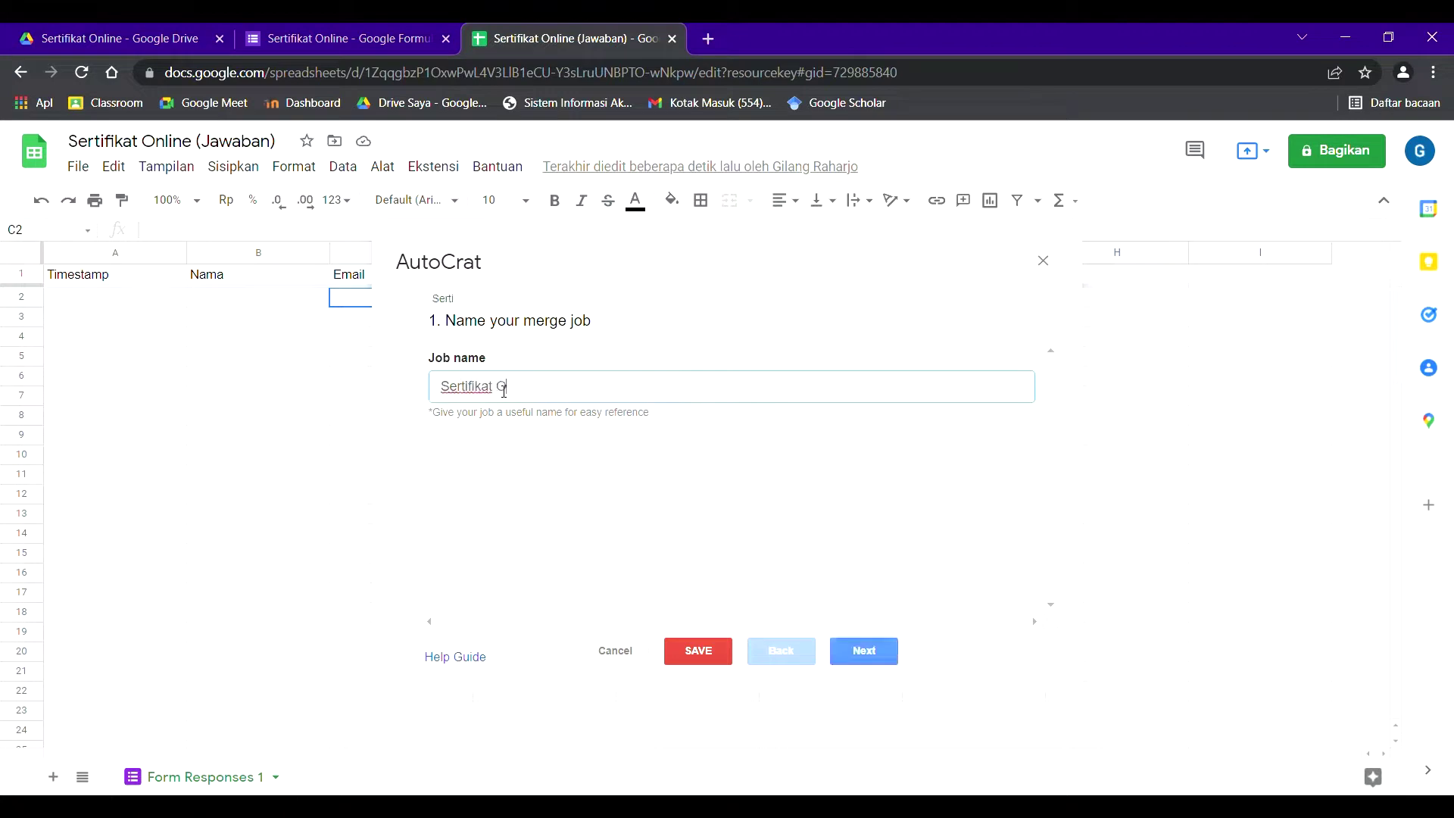
text(nline)
click(542, 453)
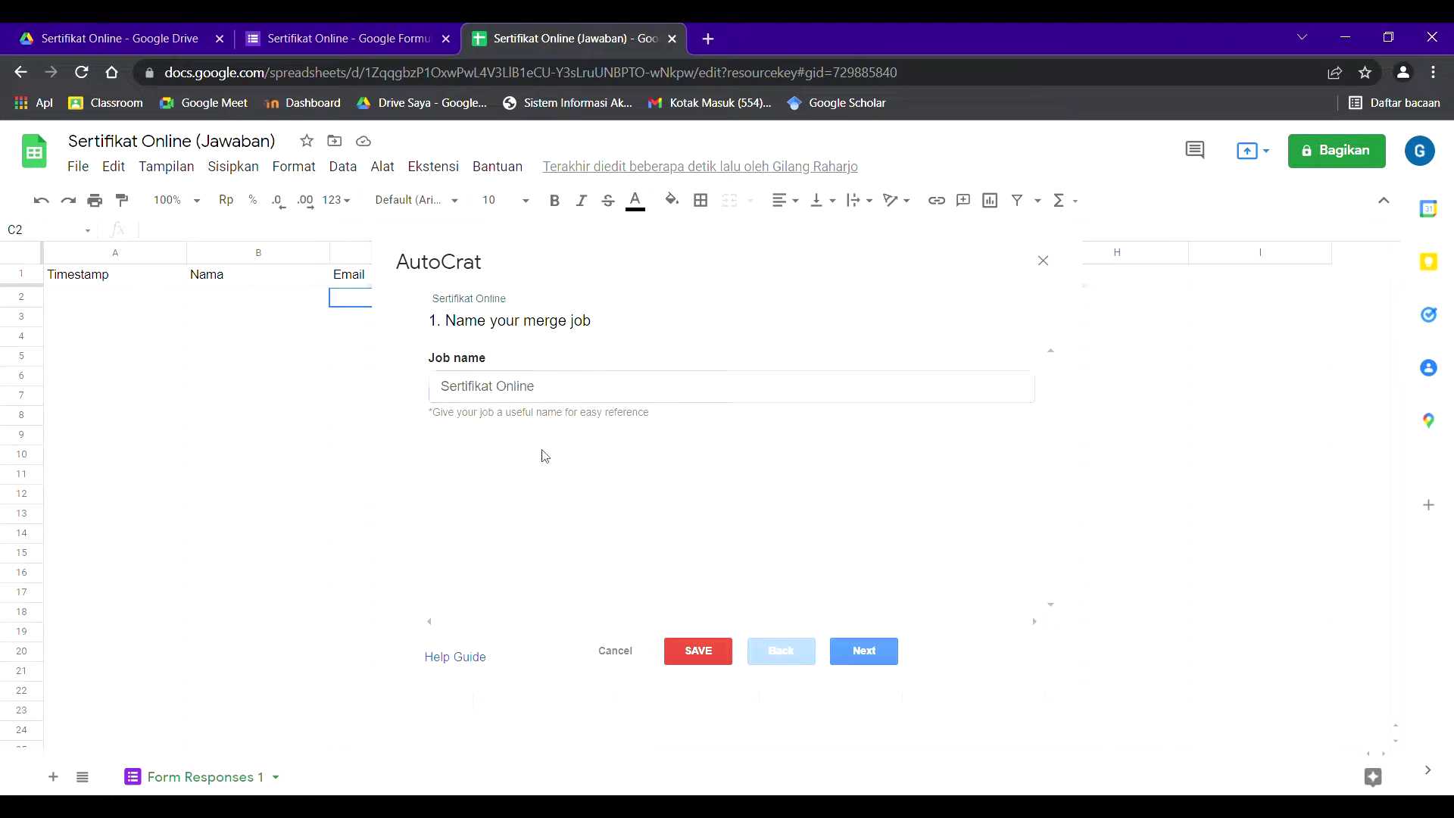
click(876, 655)
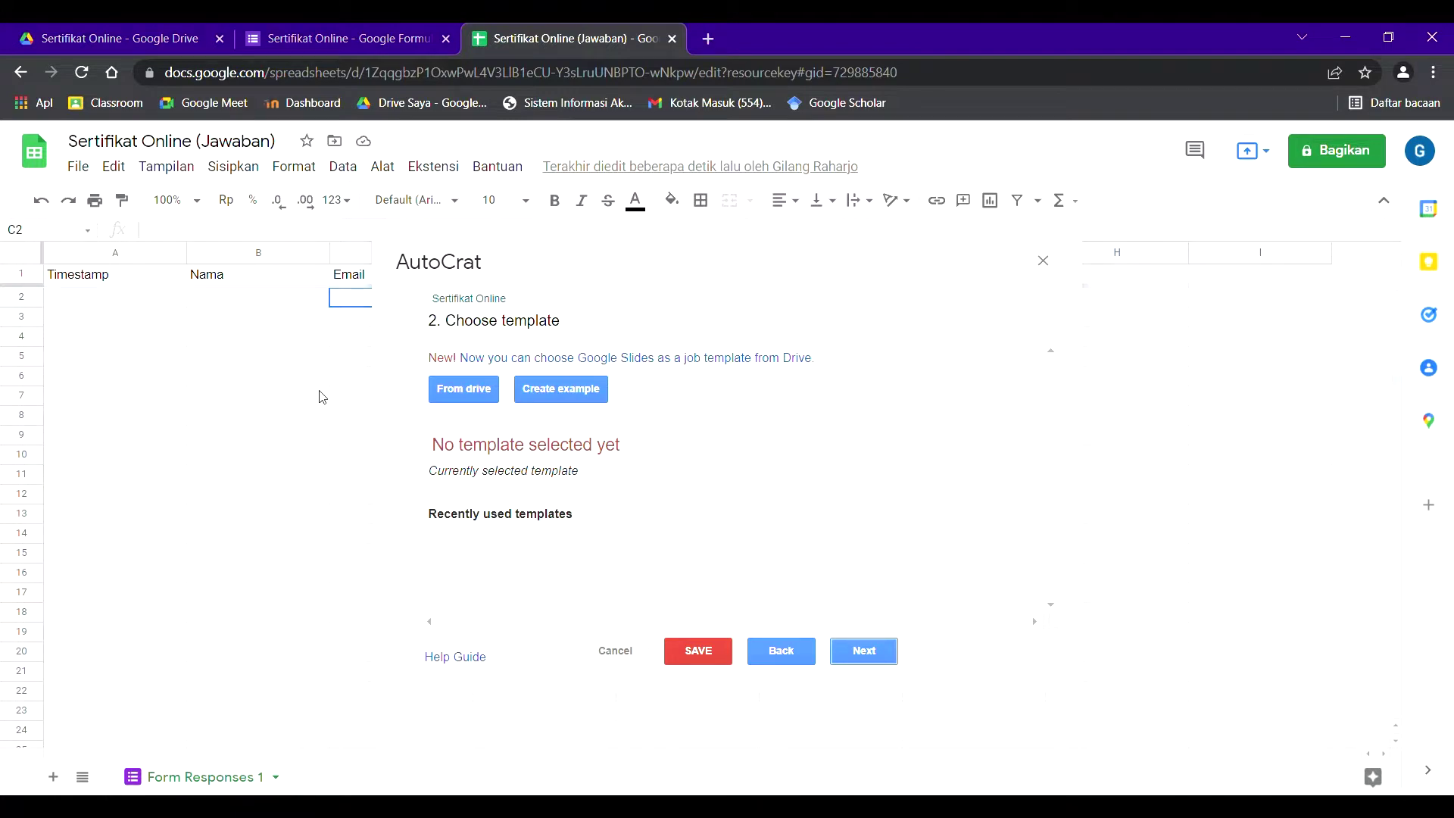
- Pick the sertifikatonline Slides file from Drive as the job's template
click(452, 392)
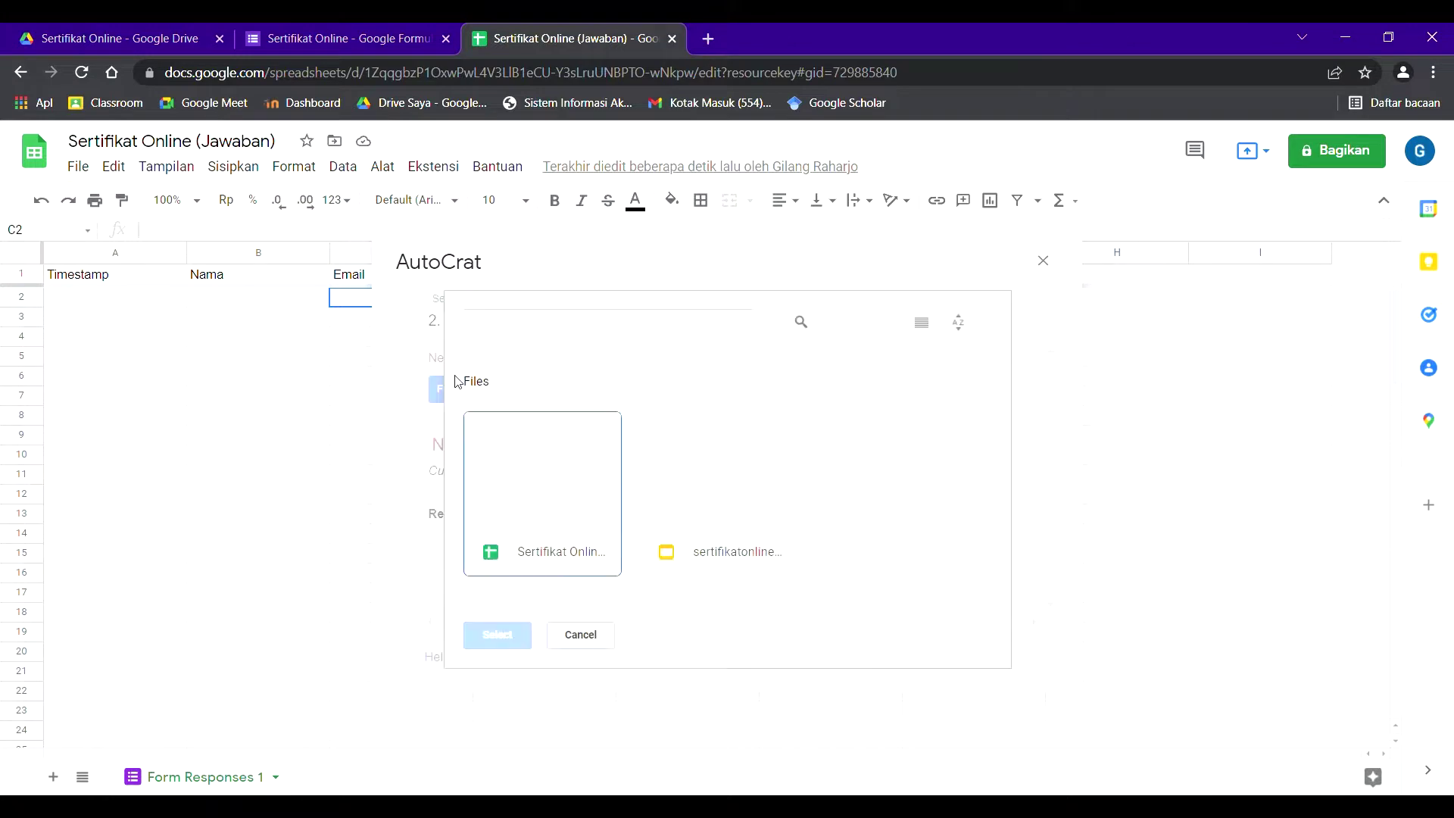
click(753, 562)
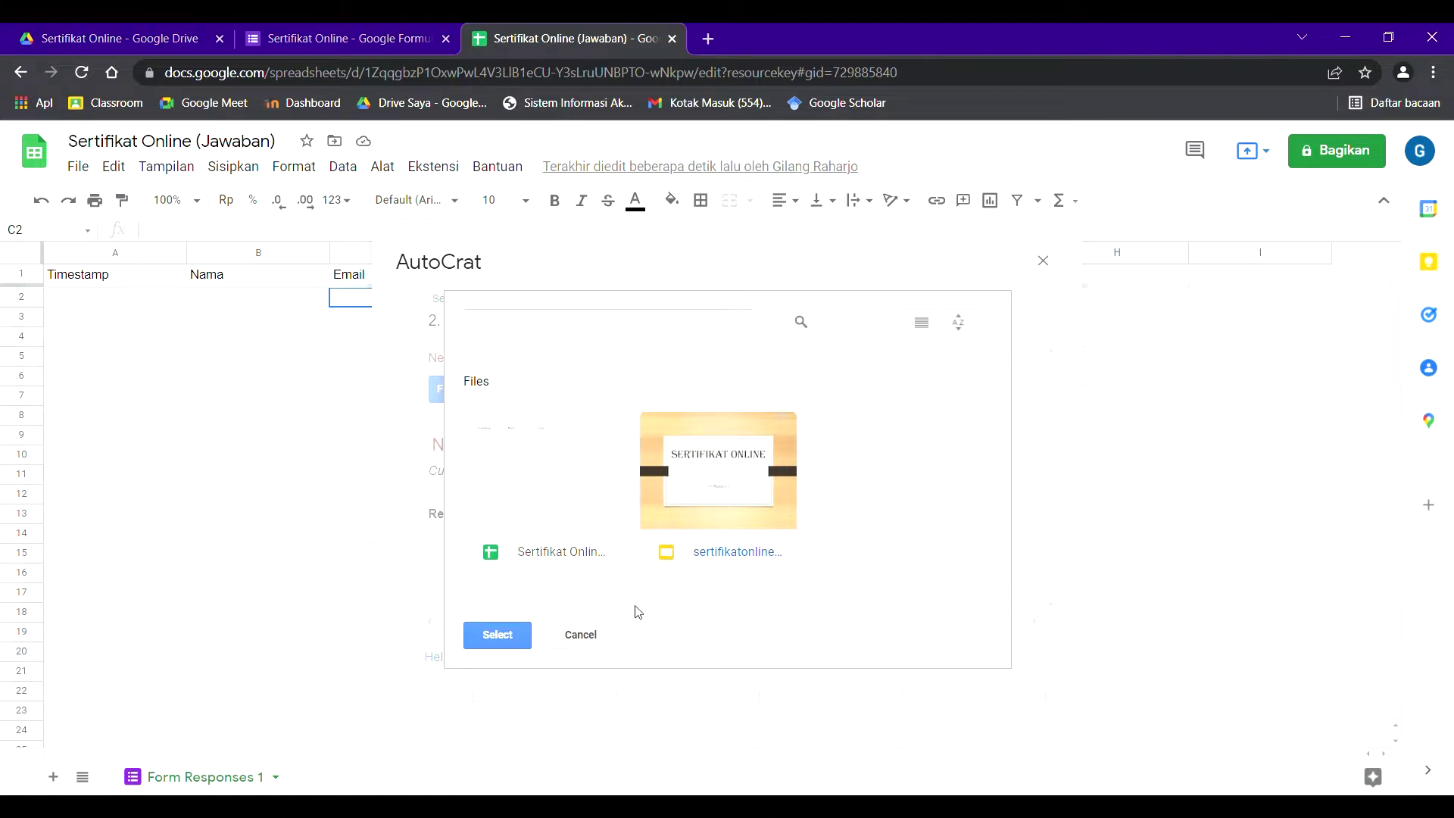
click(483, 635)
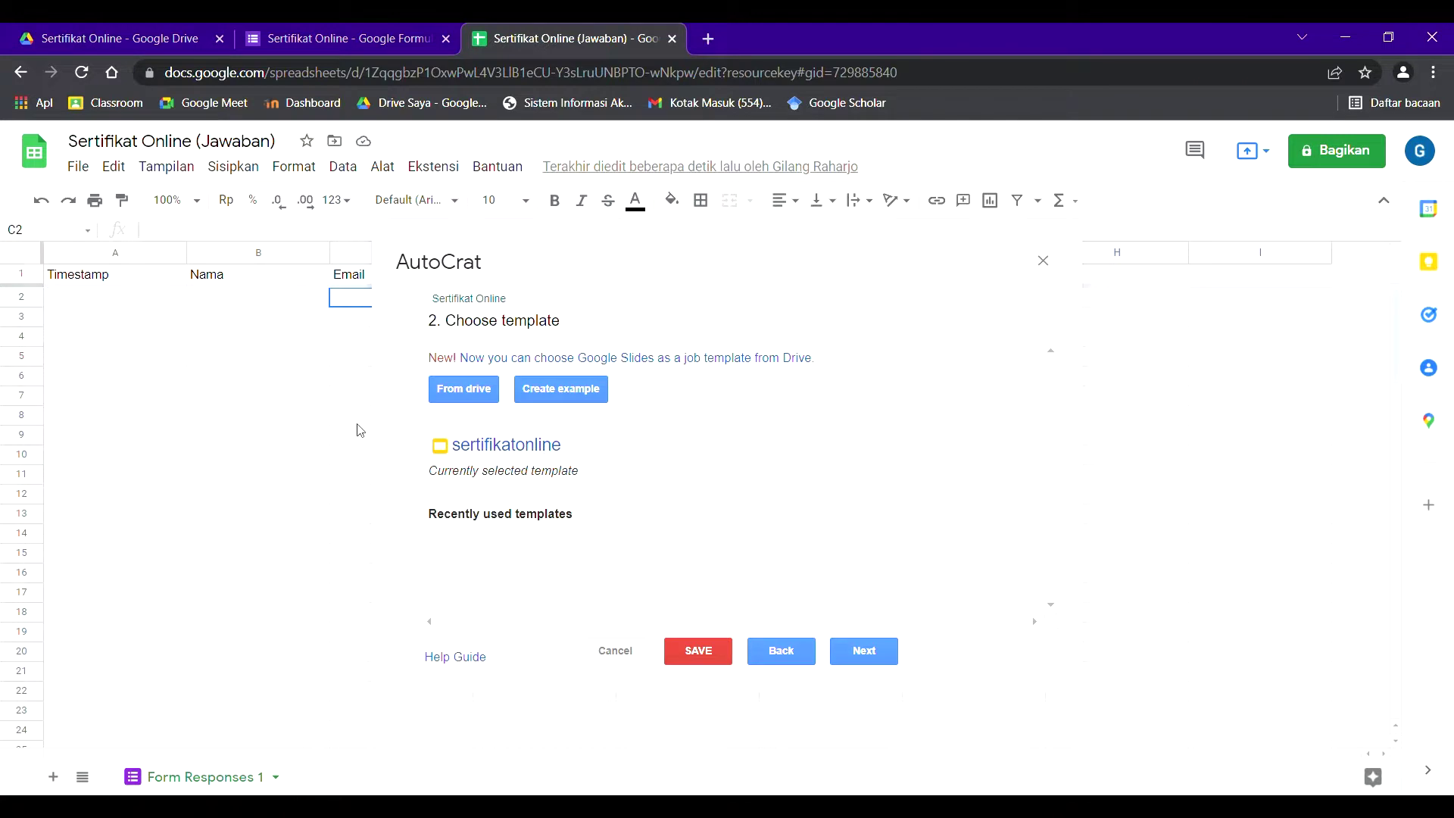
click(859, 654)
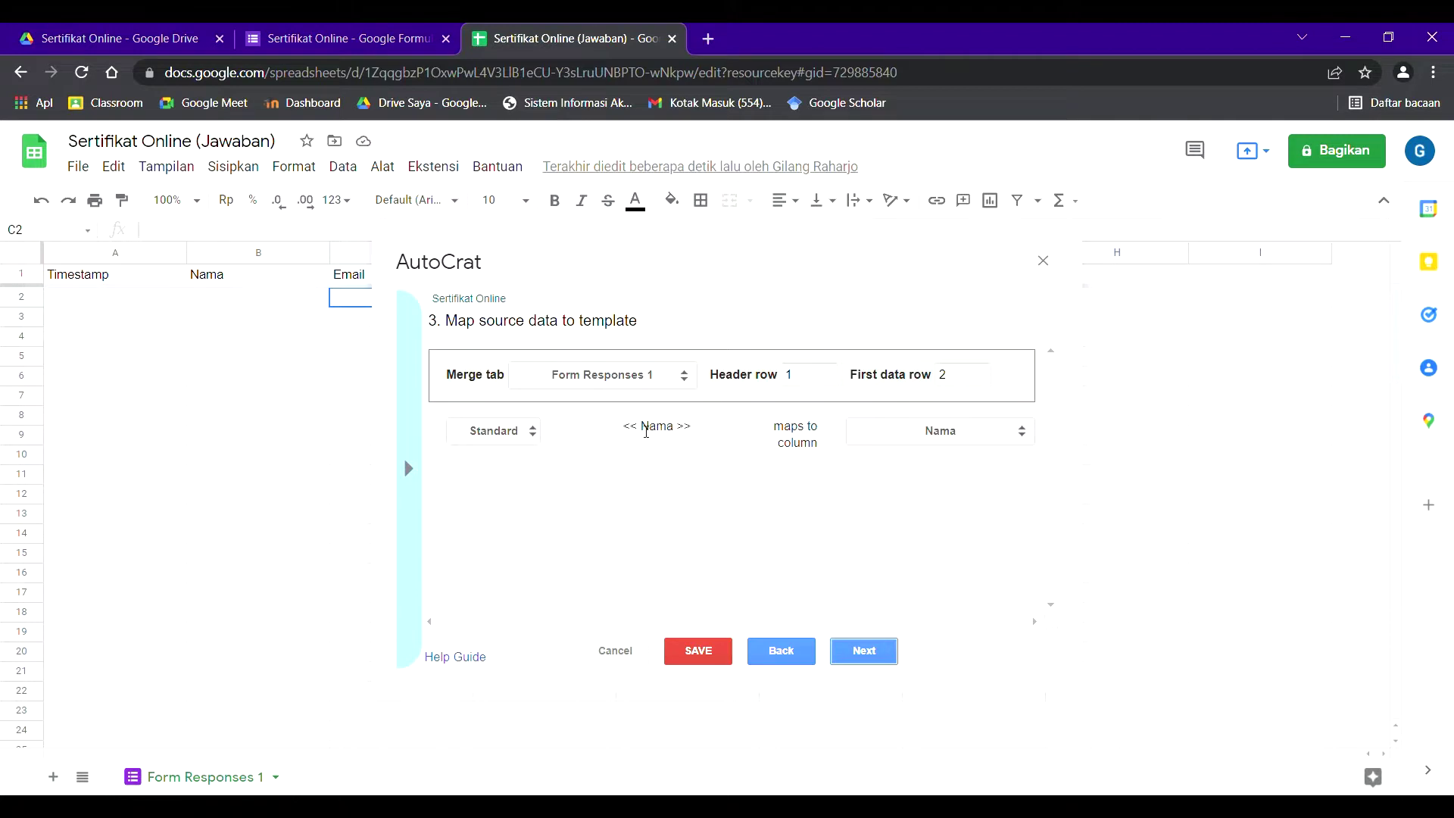
- Map the <<Nama>> tag to the Nama column, correcting an accidental Email choice
click(974, 432)
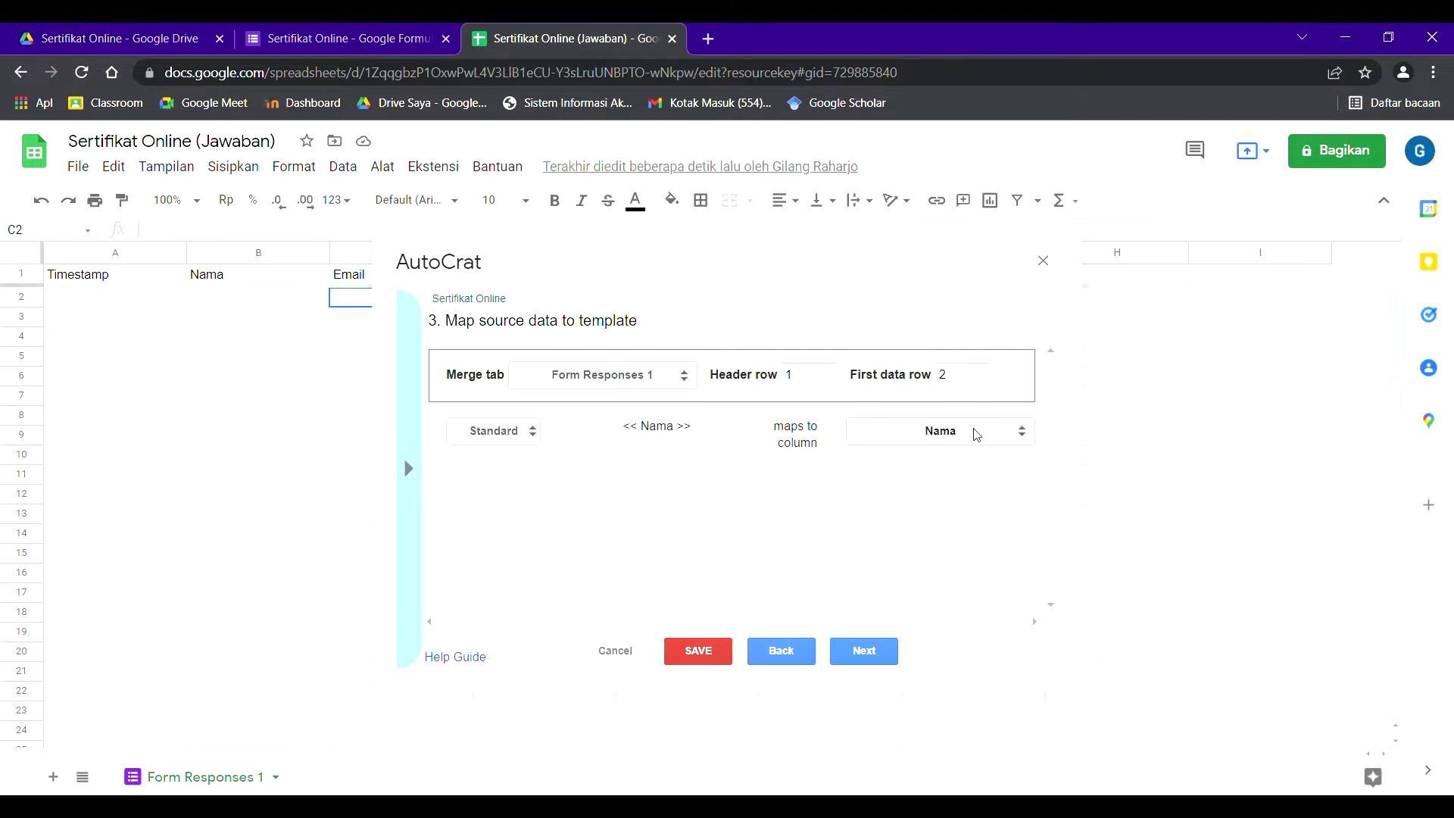
click(943, 480)
click(954, 431)
click(954, 468)
- Check the form's fields in the form editor, then continue to the file settings
click(341, 38)
click(544, 31)
click(865, 652)
click(563, 384)
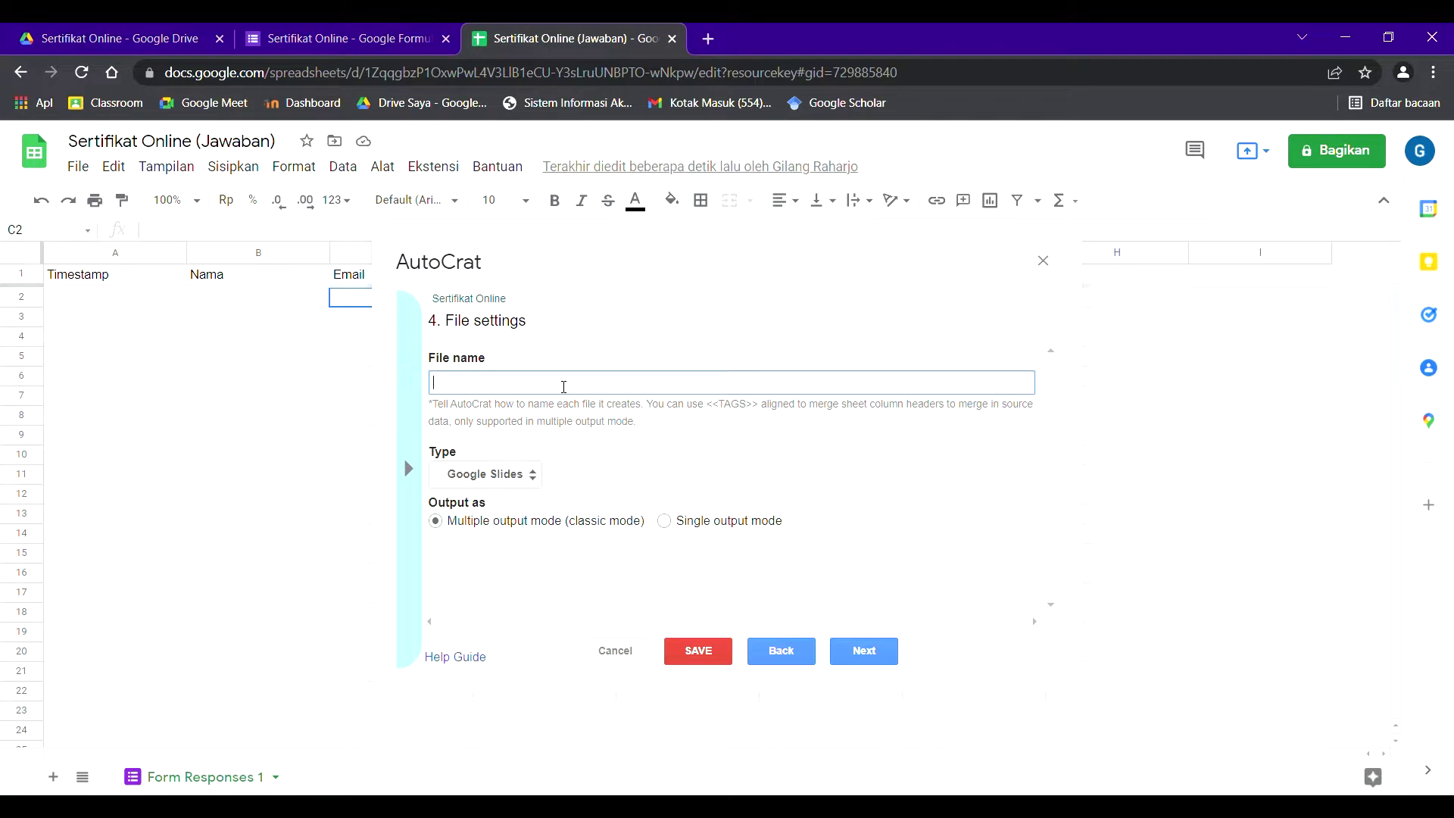
- Name output files 'Sertifikat <<Nama>>' and set the output type to PDF
text(Sertifikat <<Nama>>)
click(533, 478)
click(489, 517)
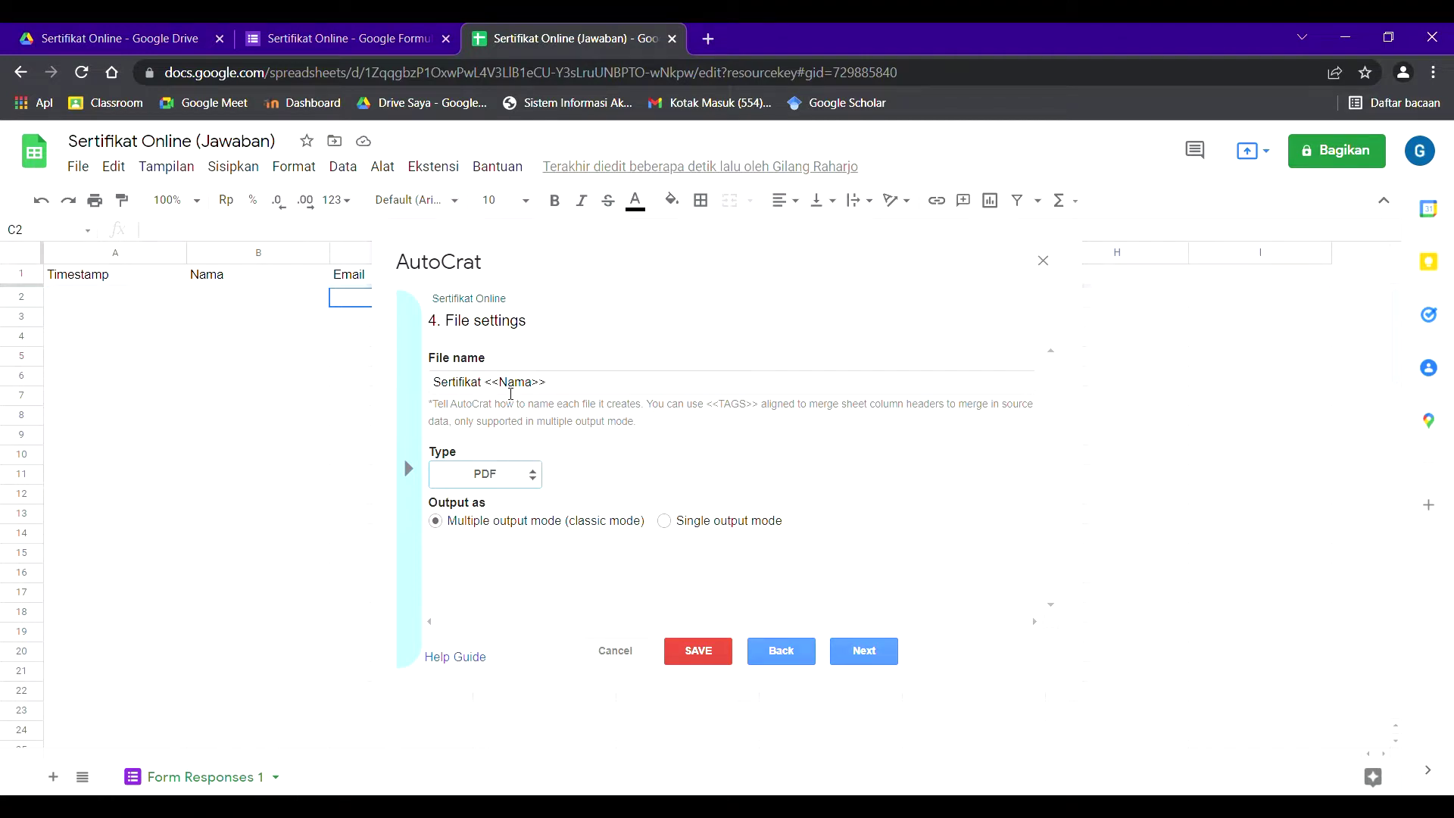
click(862, 652)
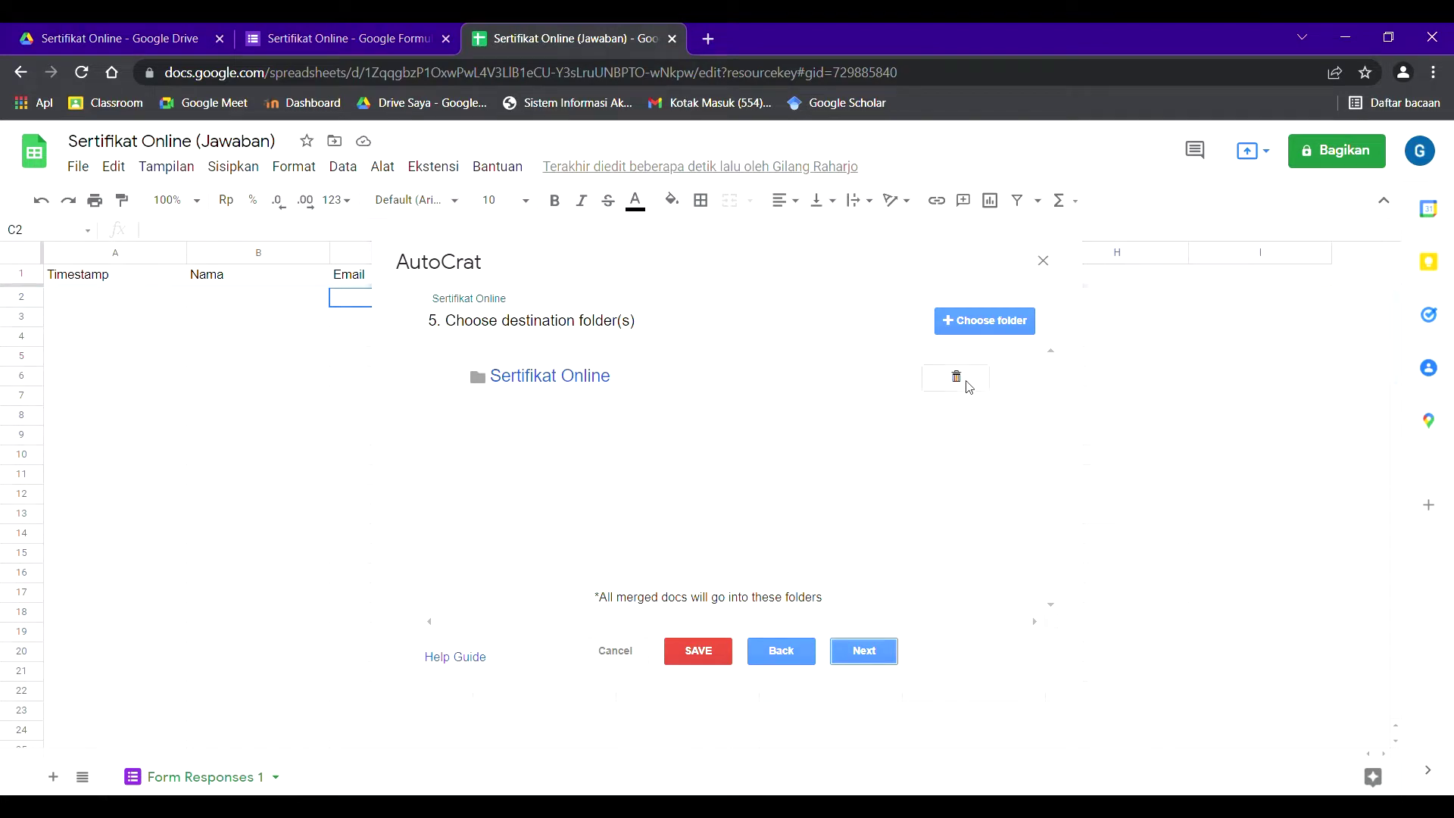
- Replace the Sertifikat Online destination folder with the Rekap Sertifikat Online folder
click(958, 381)
click(998, 470)
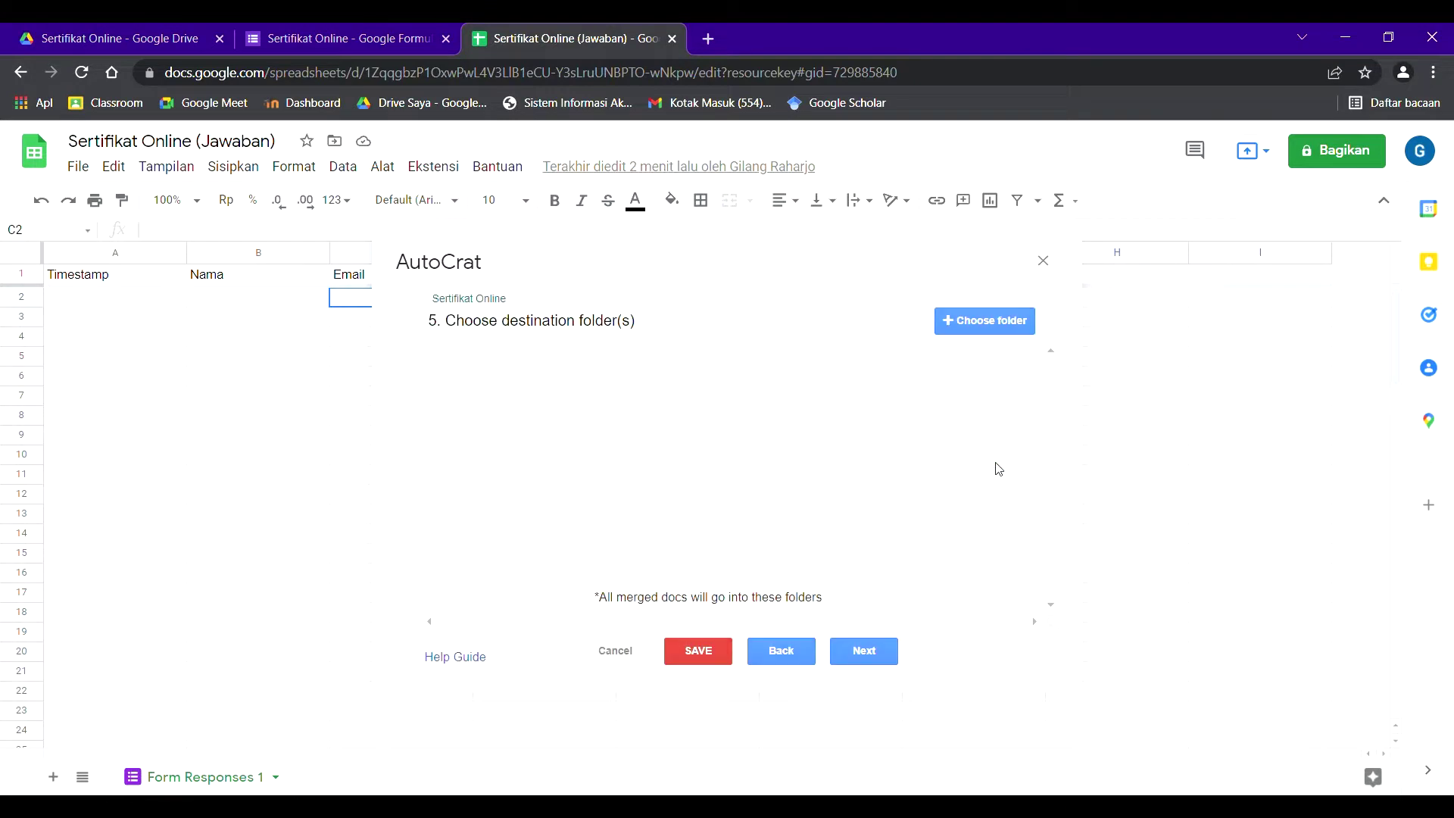
click(963, 335)
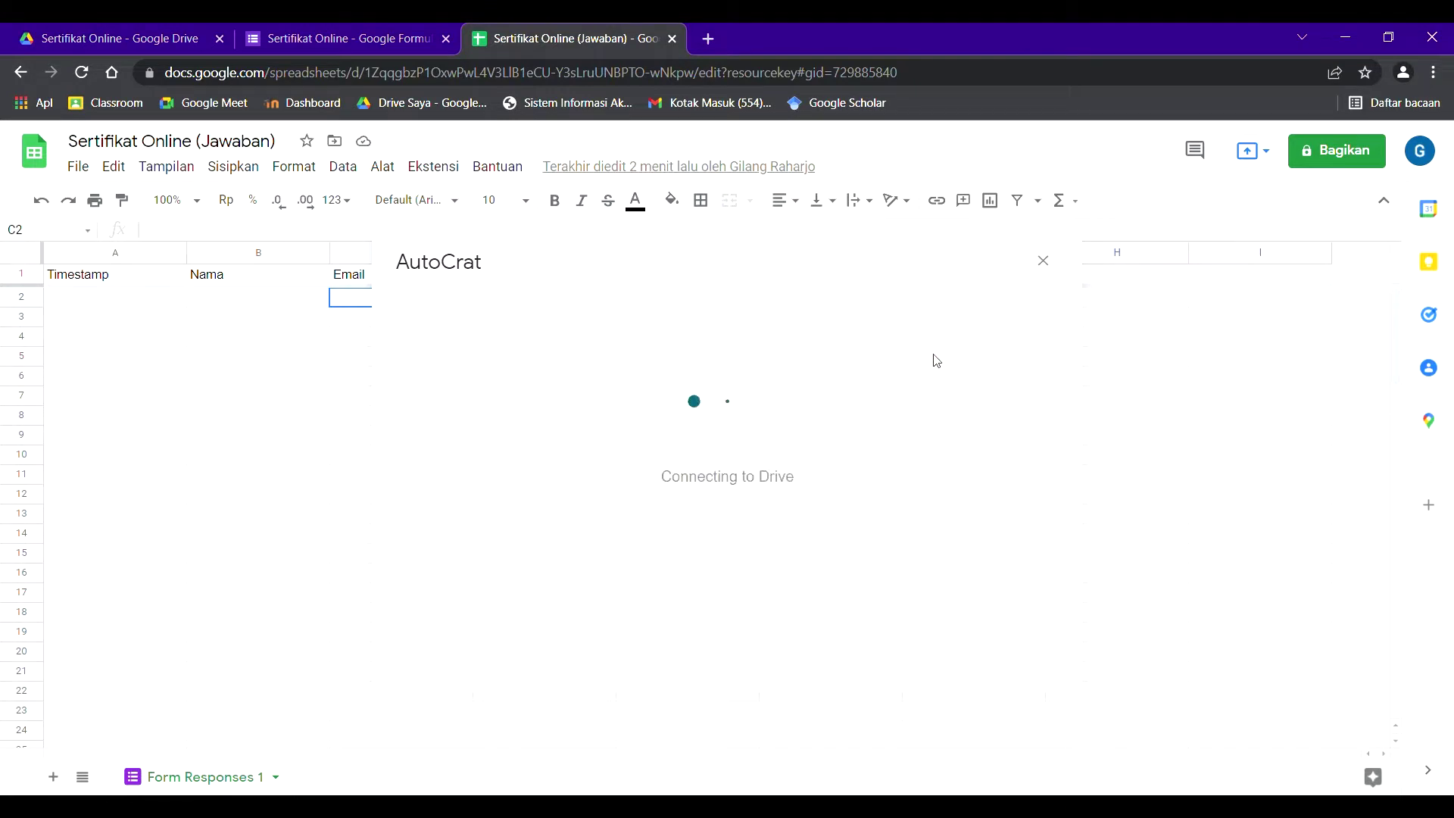
click(547, 433)
click(494, 635)
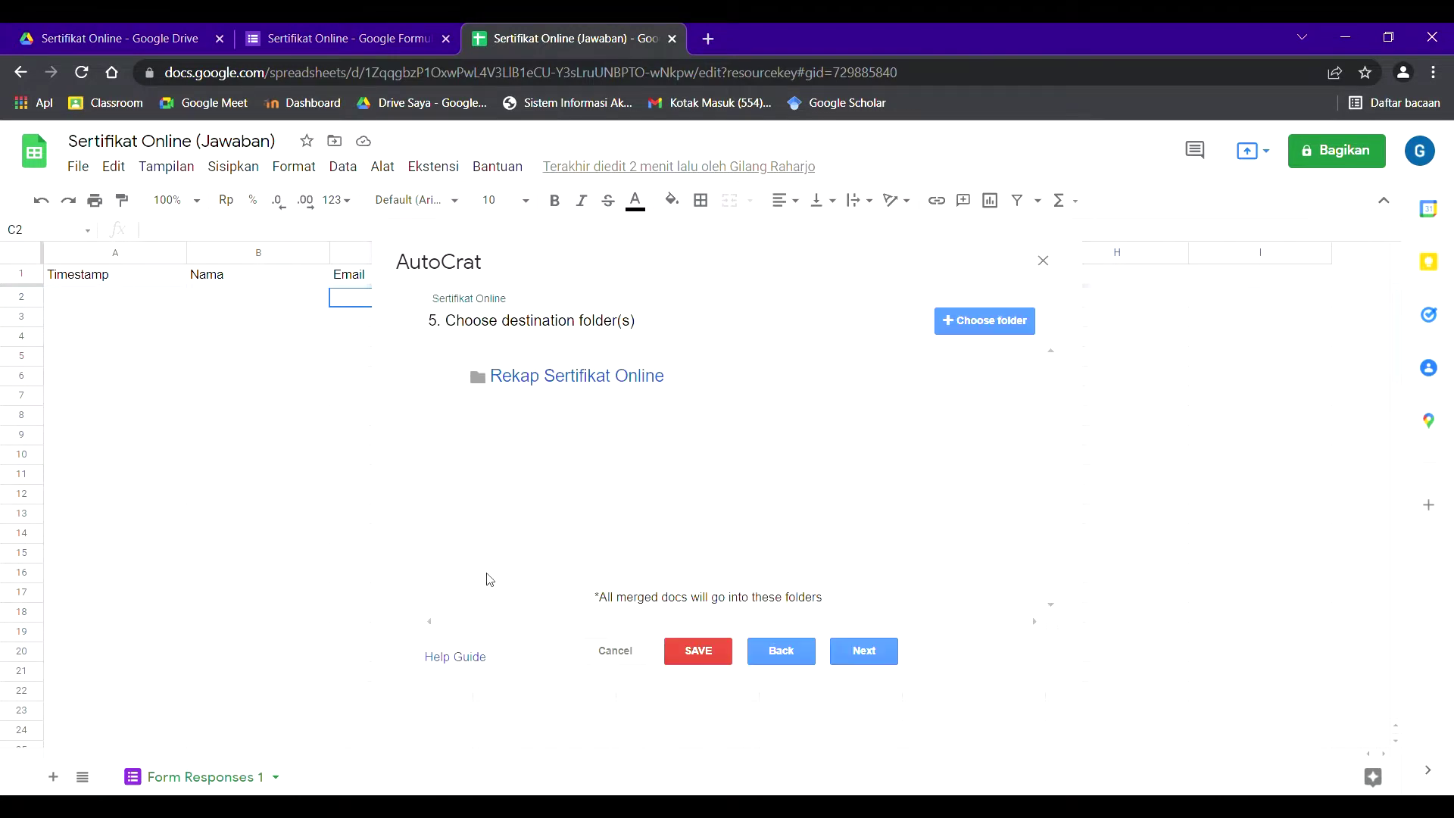
- Skip the optional dynamic folder reference and merge condition steps
click(862, 657)
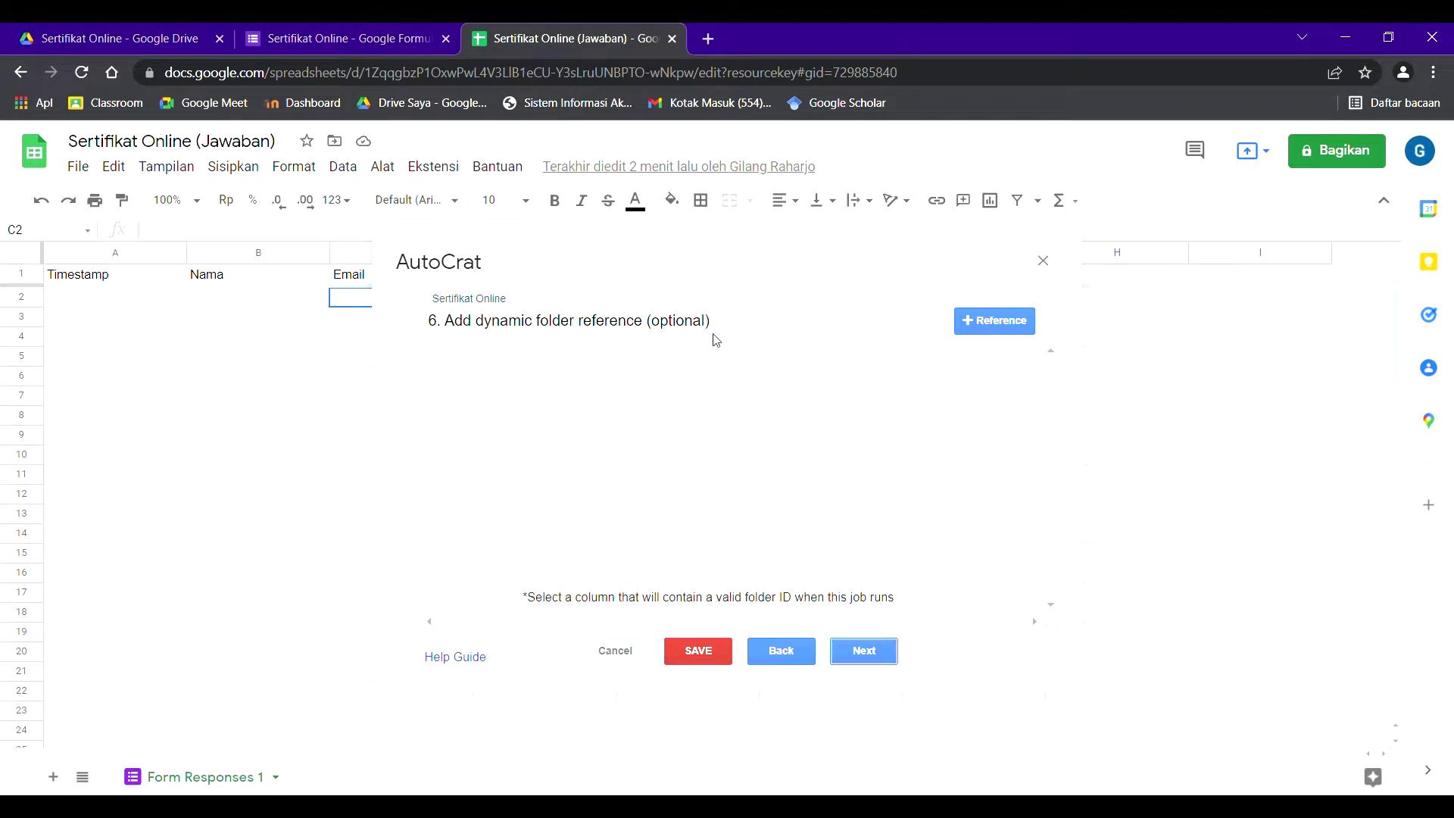
click(868, 650)
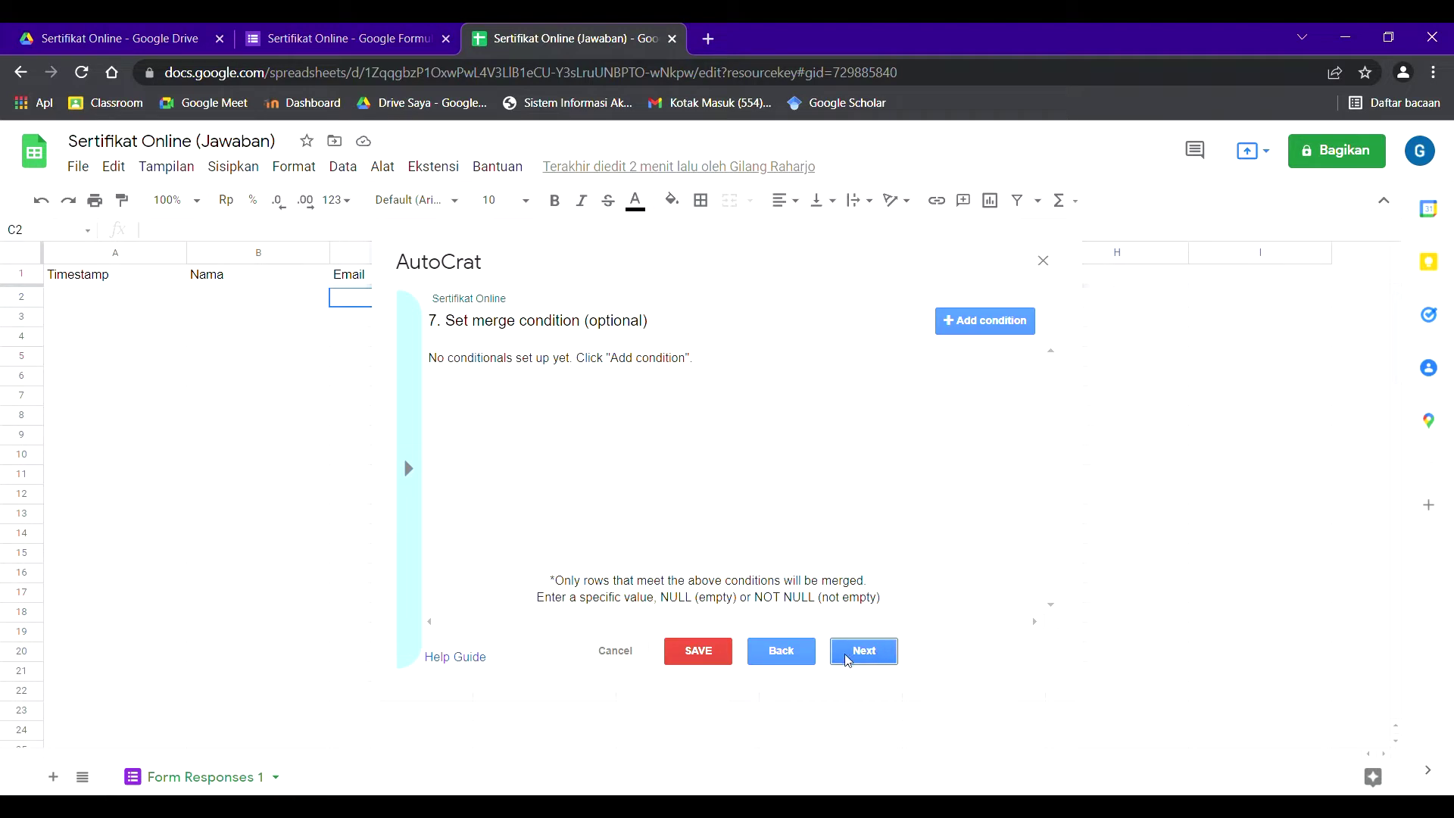
click(848, 660)
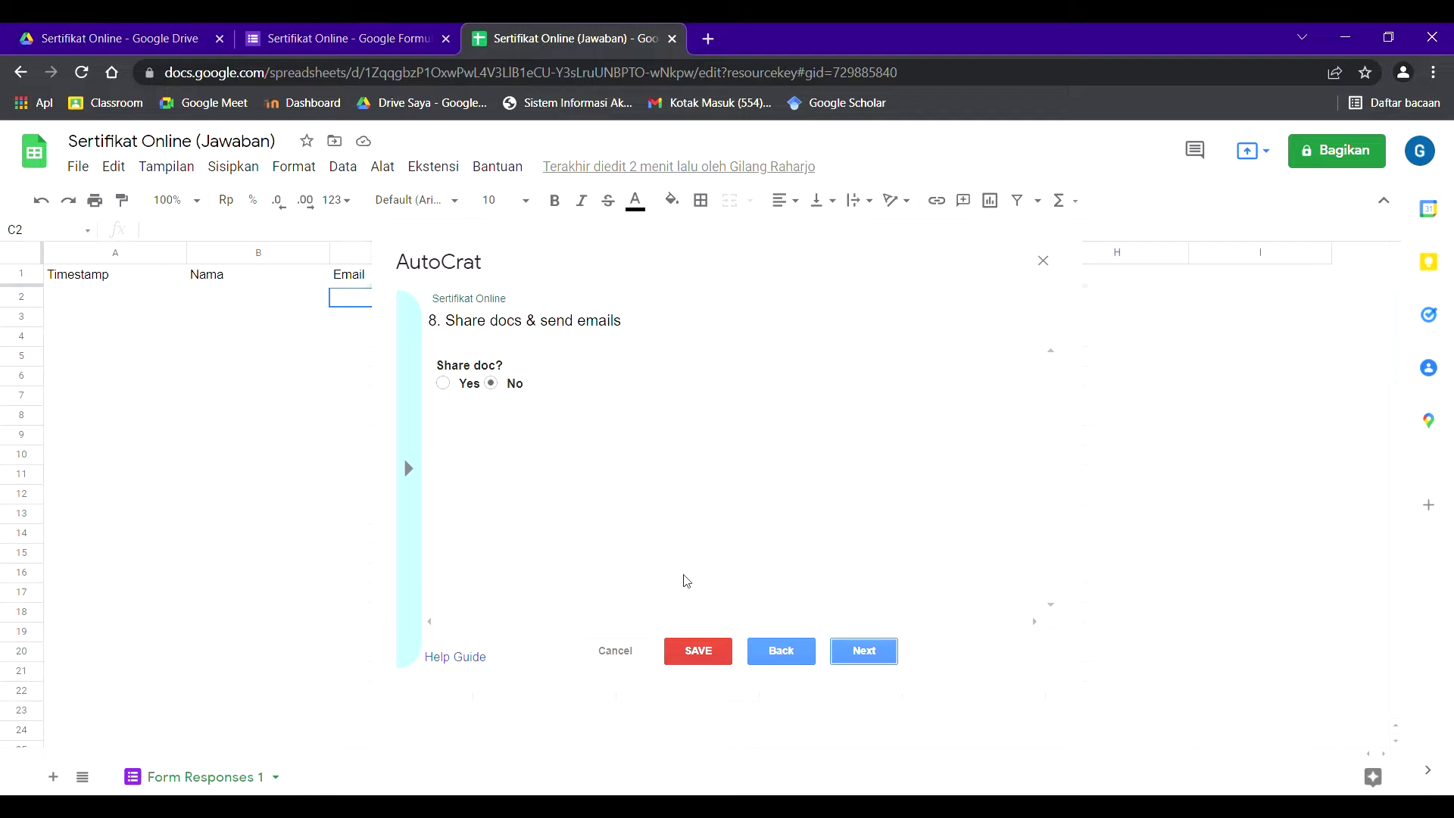
- Enable sharing and email each certificate to <<Email>> with subject 'Sertifikat Online'
click(453, 384)
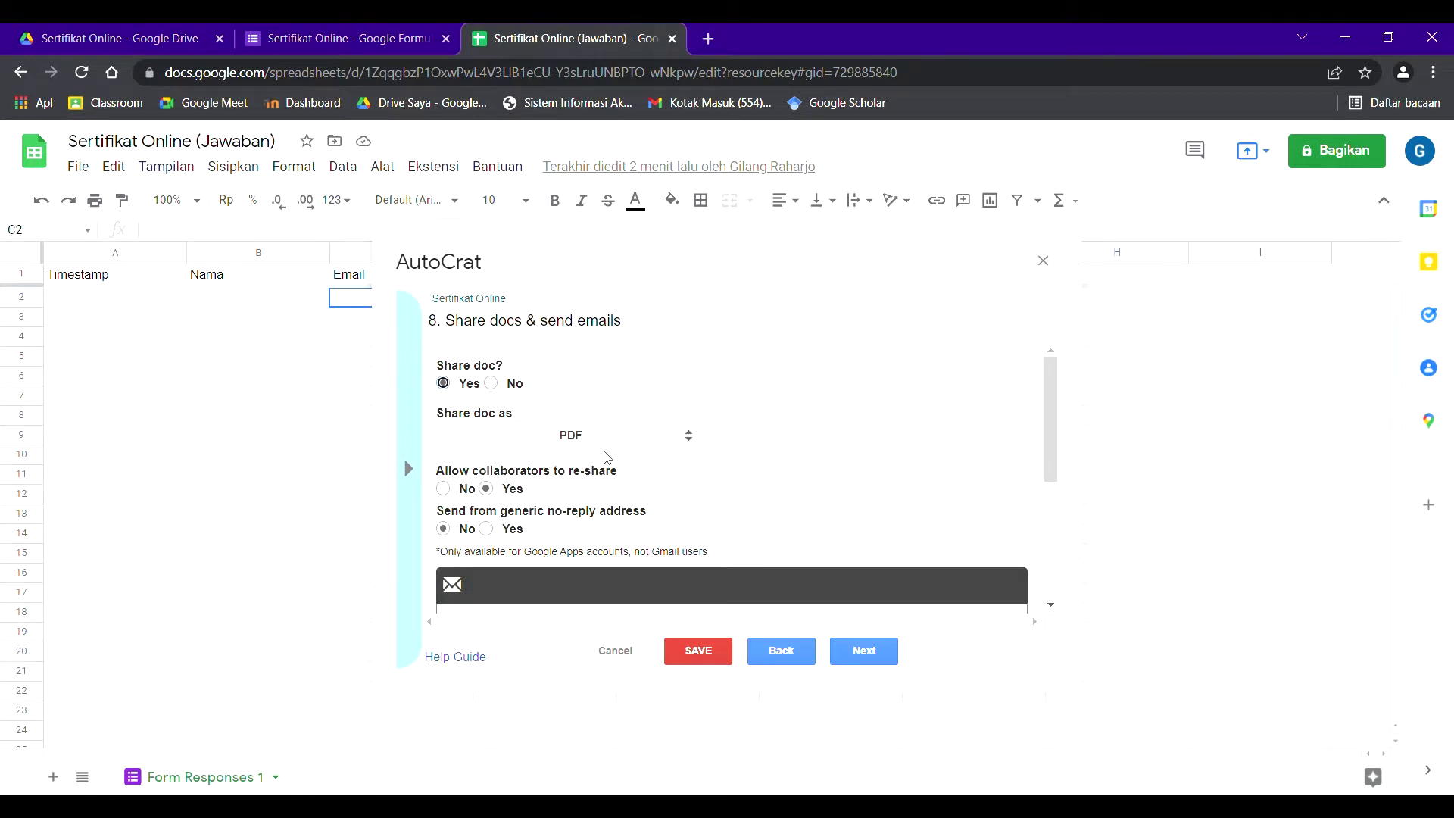
scroll(650, 445, down, 3)
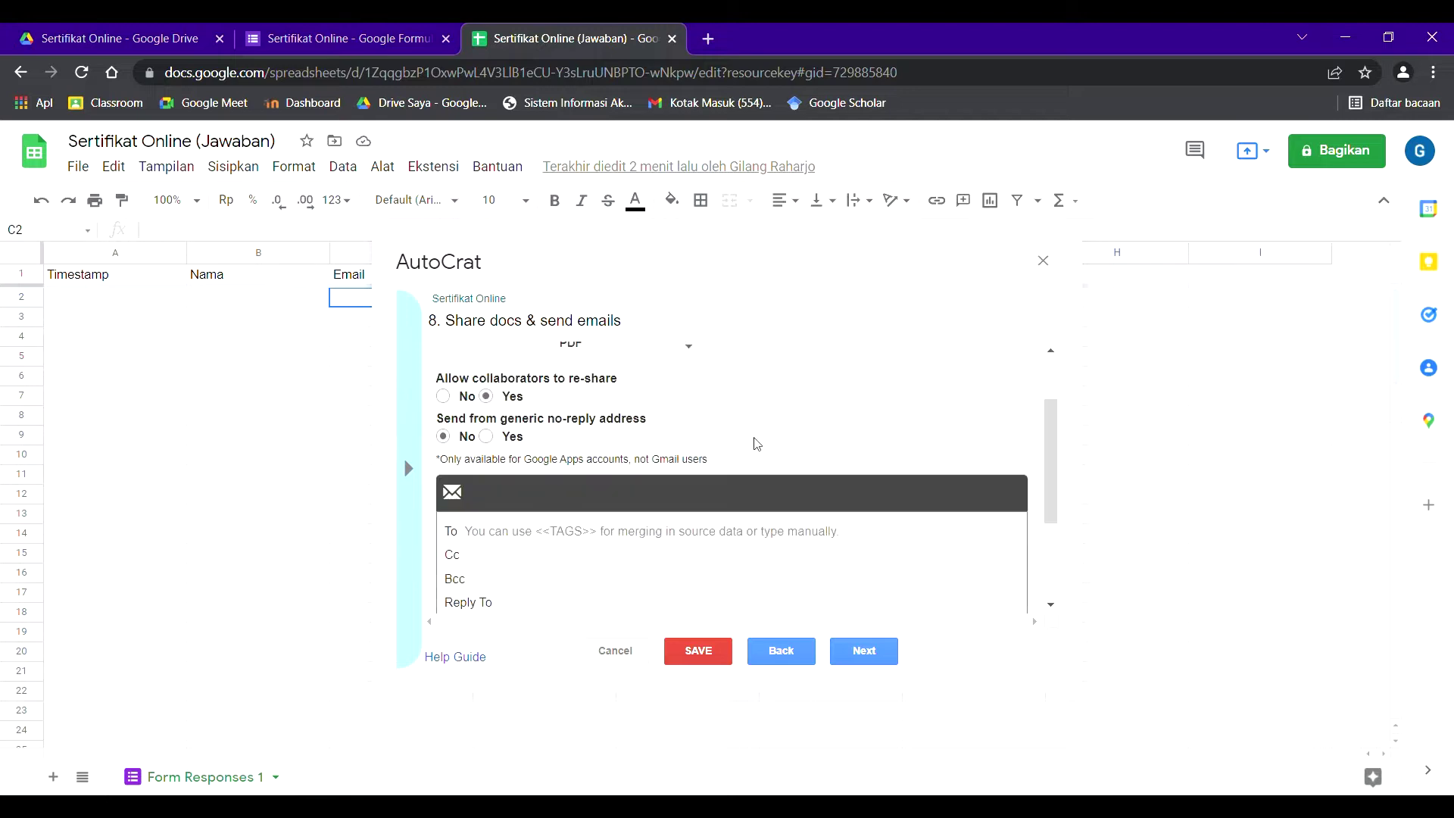
click(608, 438)
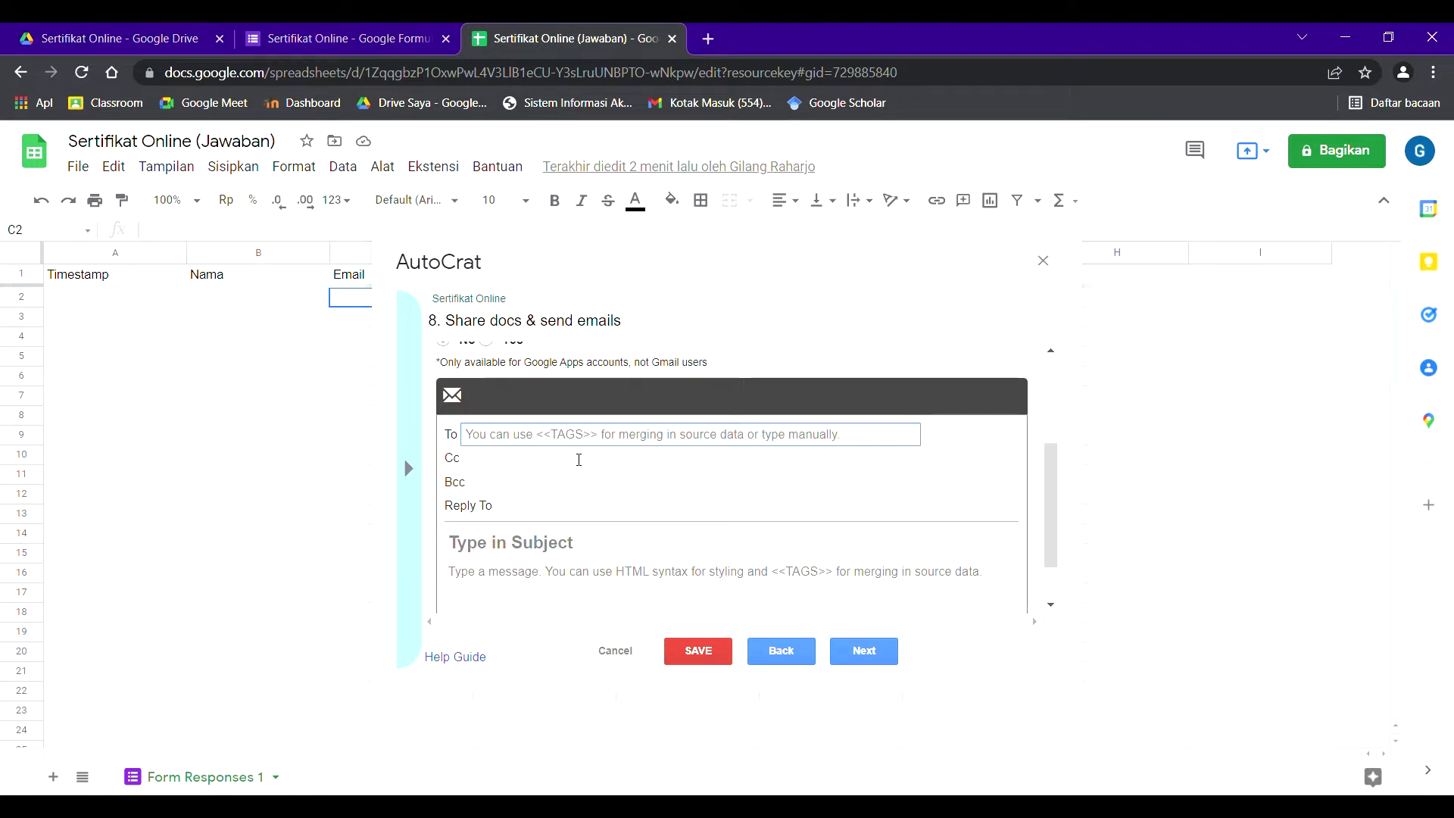
text(<<Email>>)
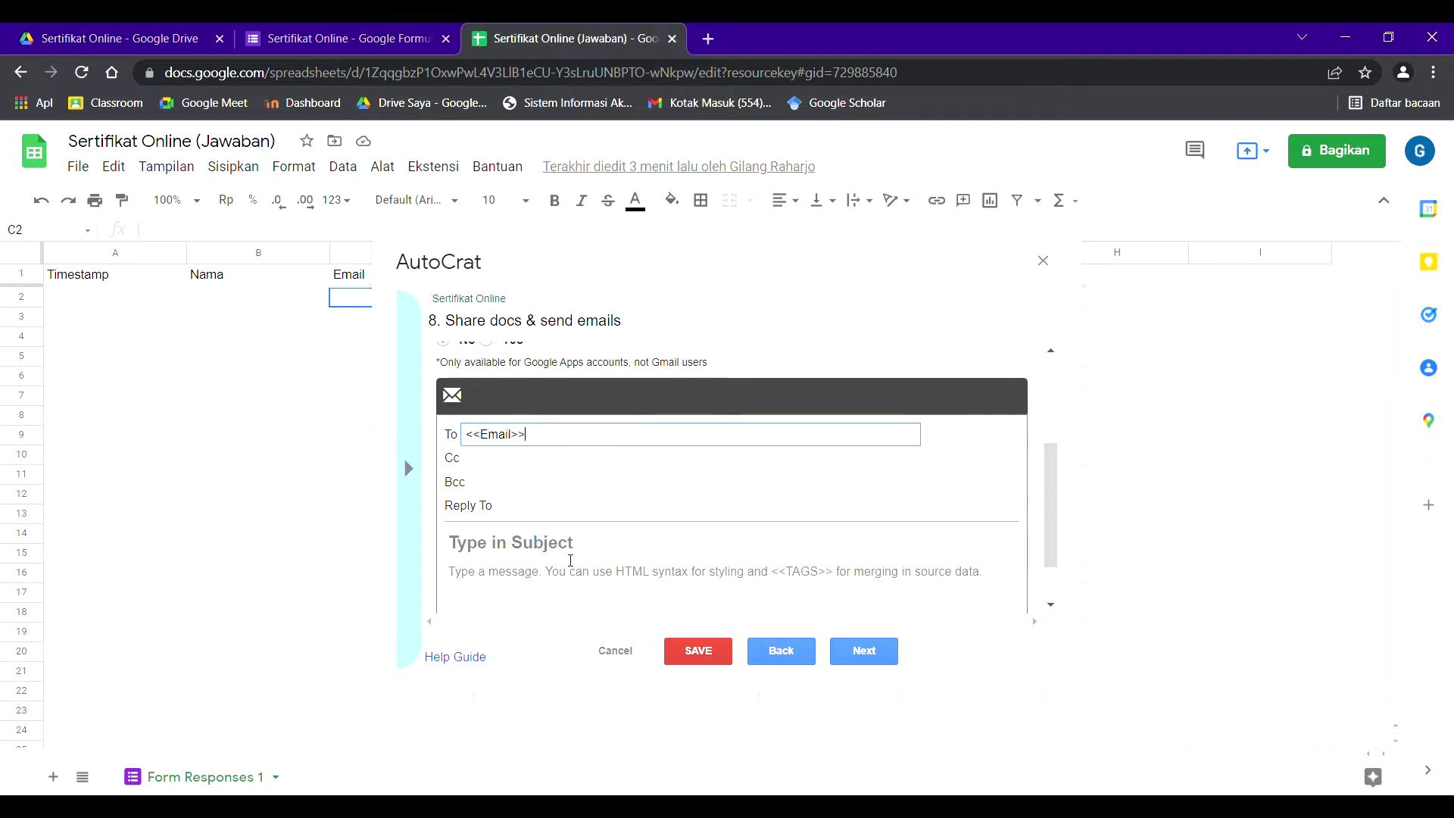
click(570, 558)
text(Sert)
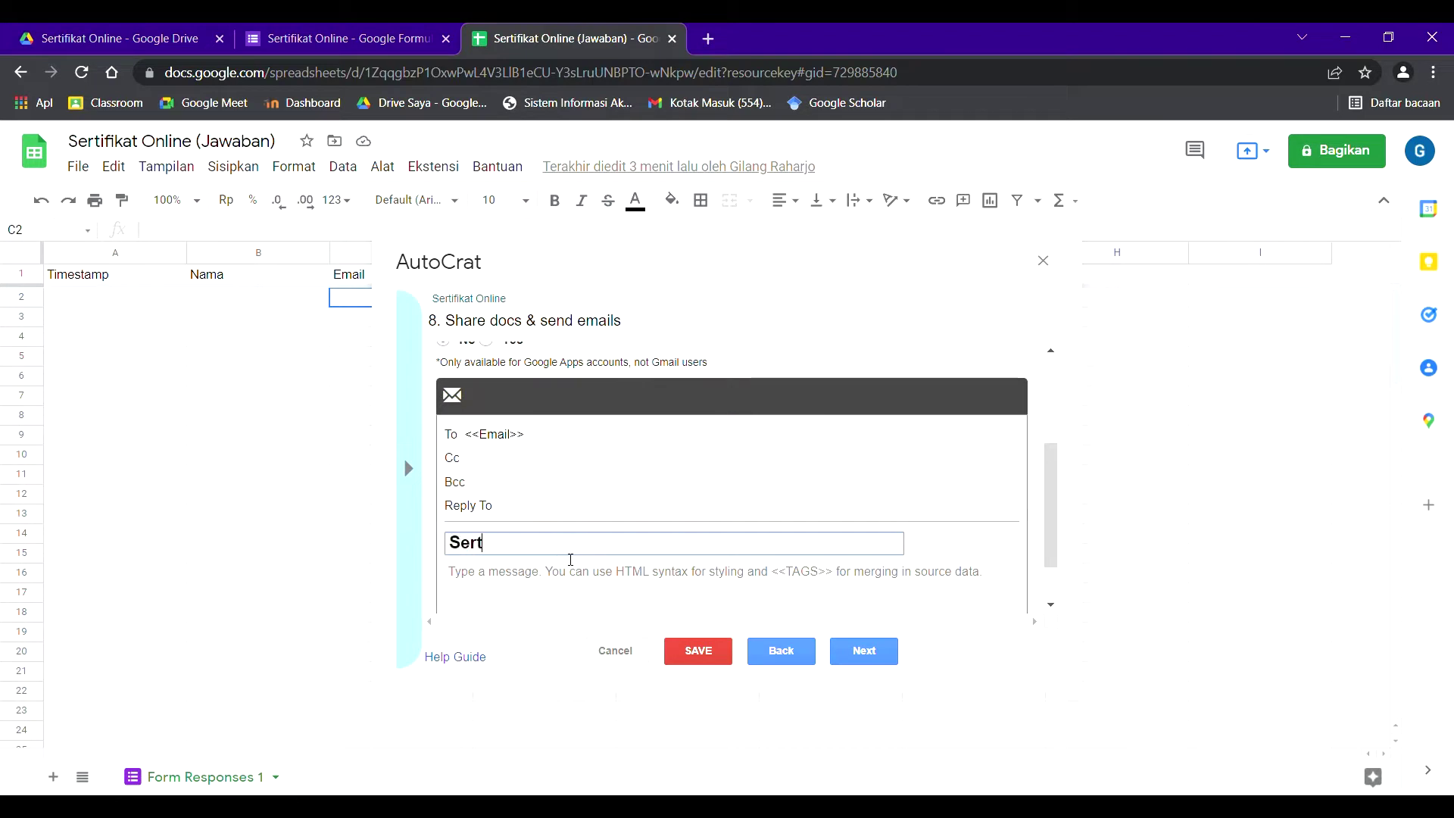
text(ifikat Online)
click(875, 652)
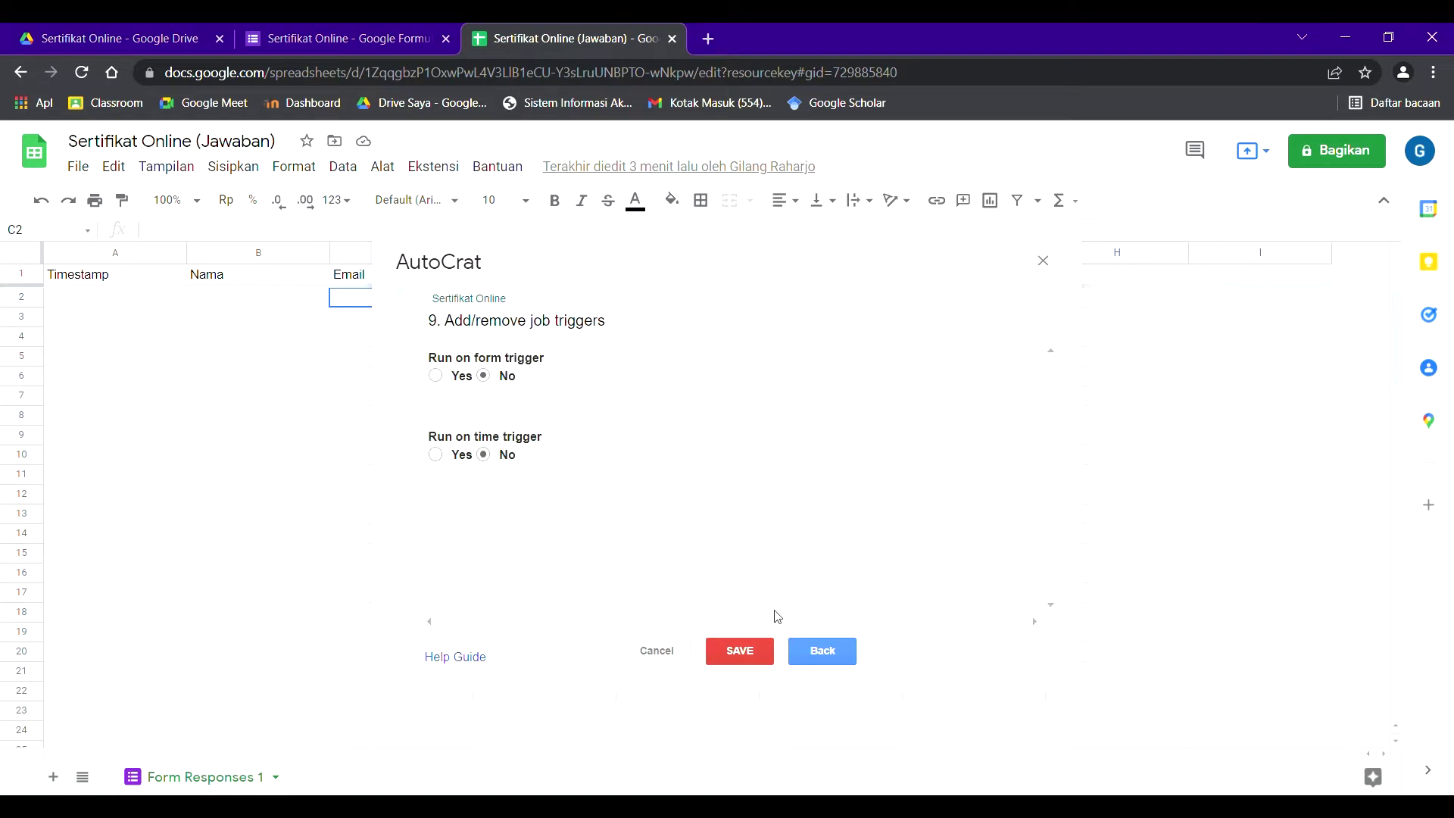
- Set the job to run on each form submission, save it, and close AutoCrat
click(445, 377)
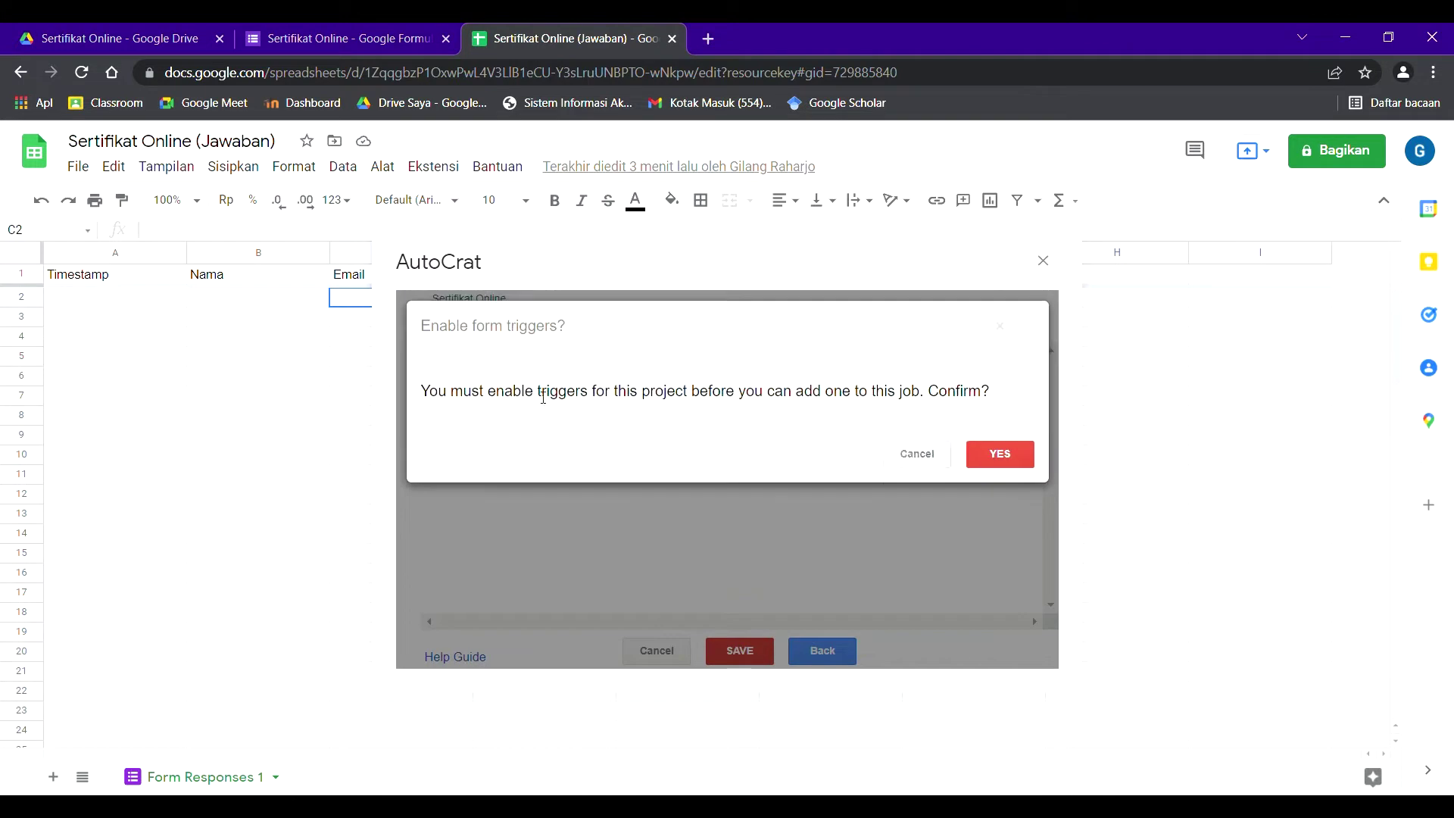
click(1005, 457)
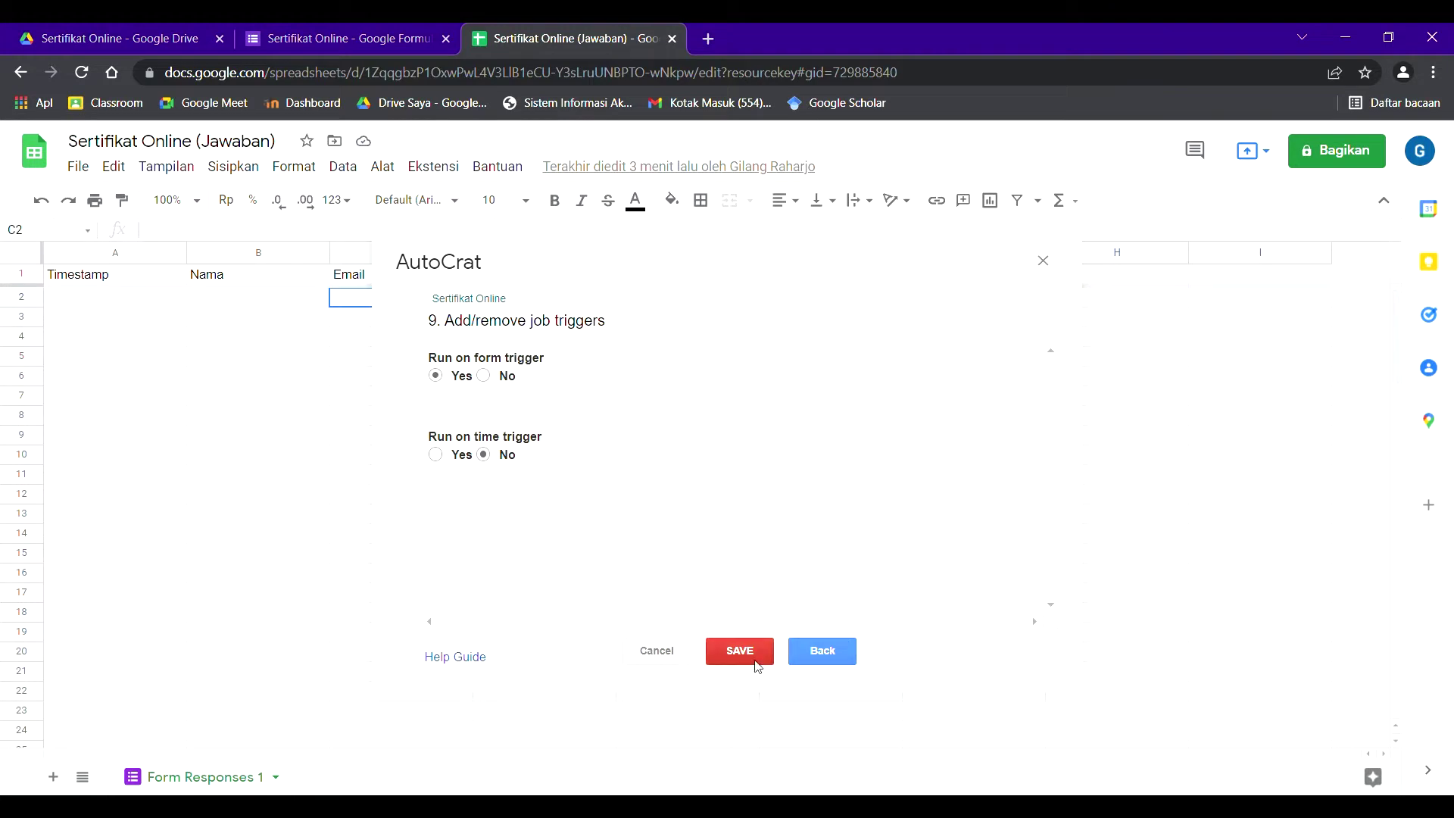
click(755, 664)
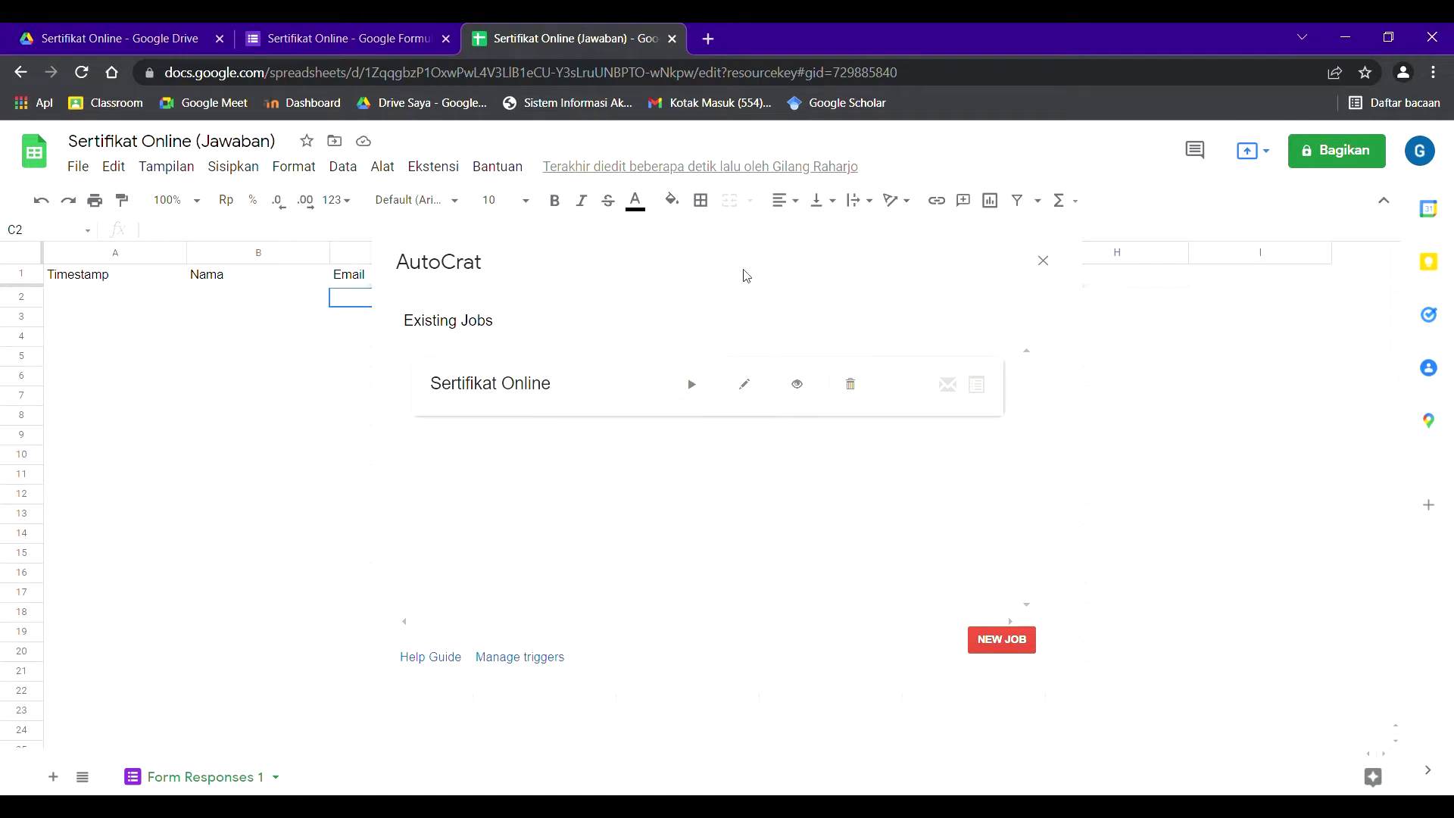
click(1055, 265)
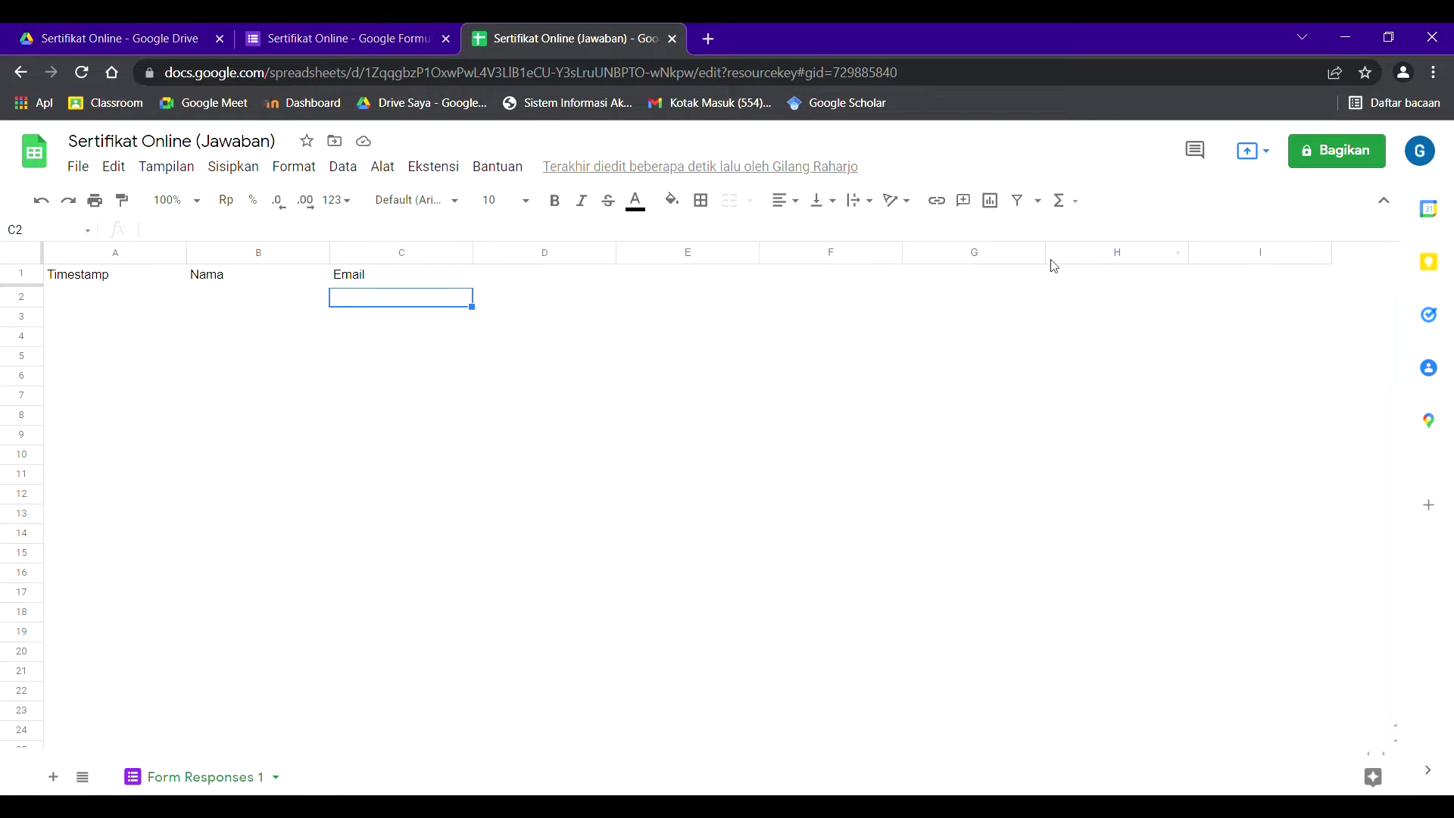
- Copy the form's shortened share link from the Kirim dialog in Google Forms
click(300, 32)
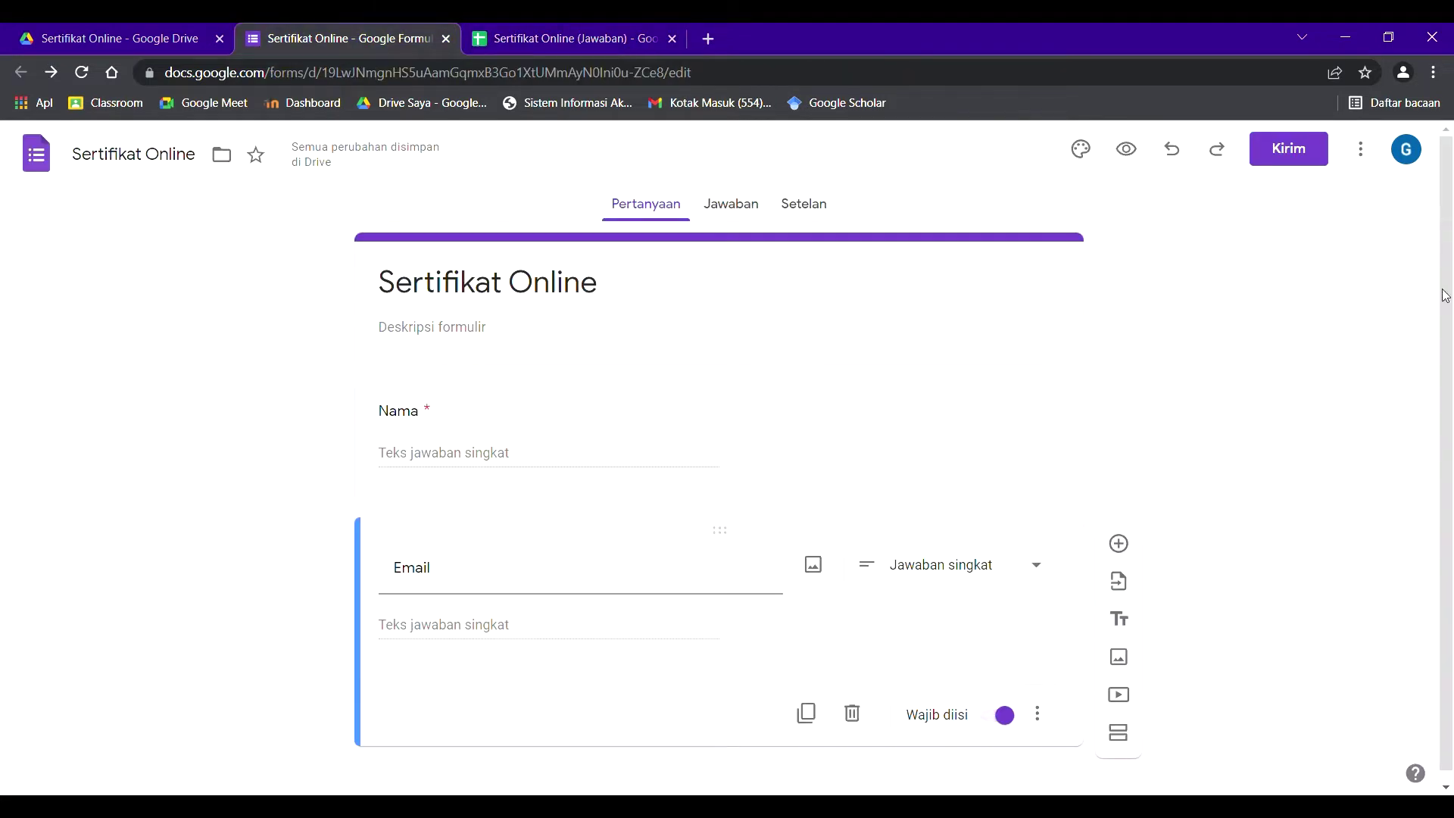
click(1290, 156)
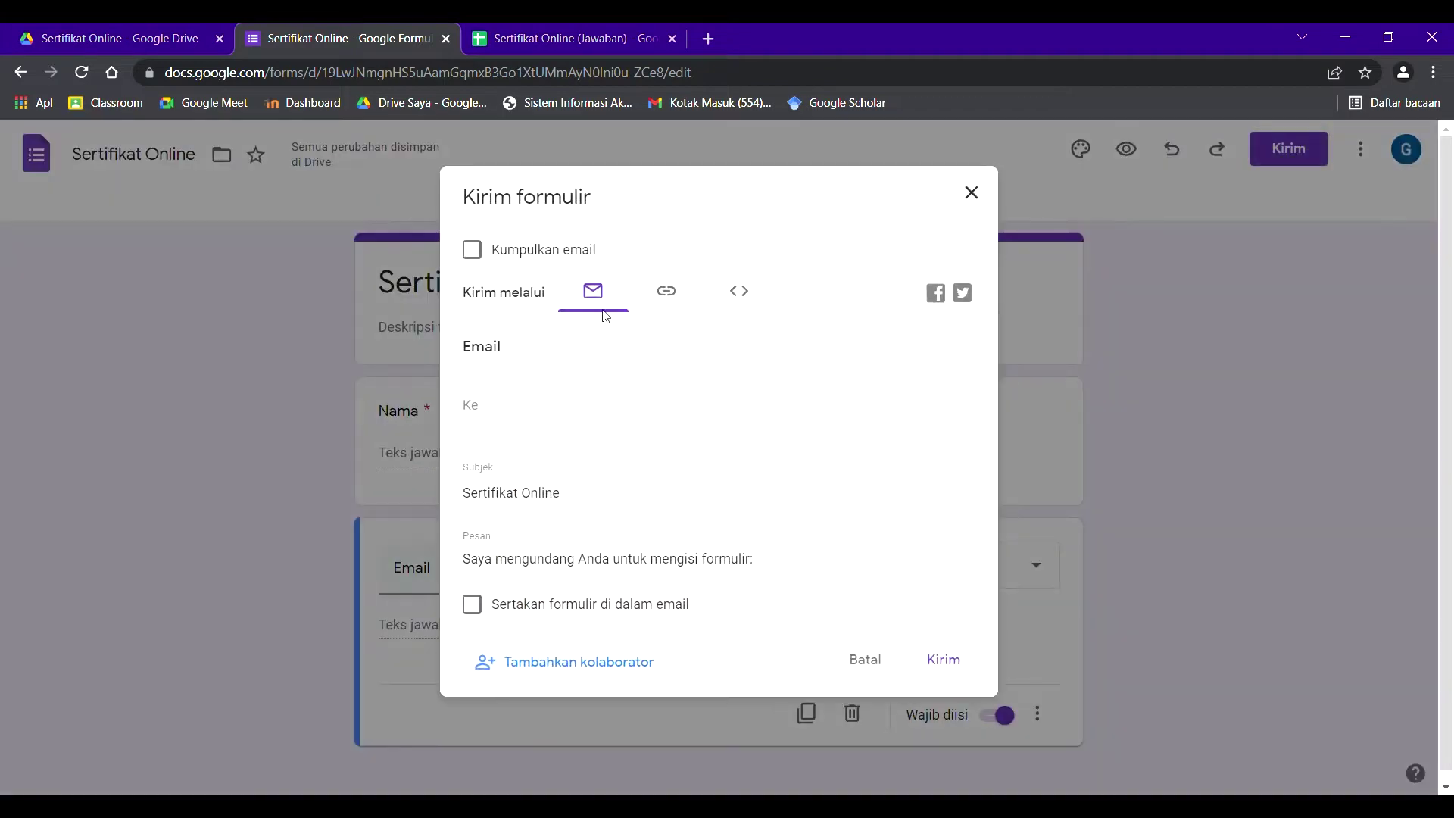
click(666, 293)
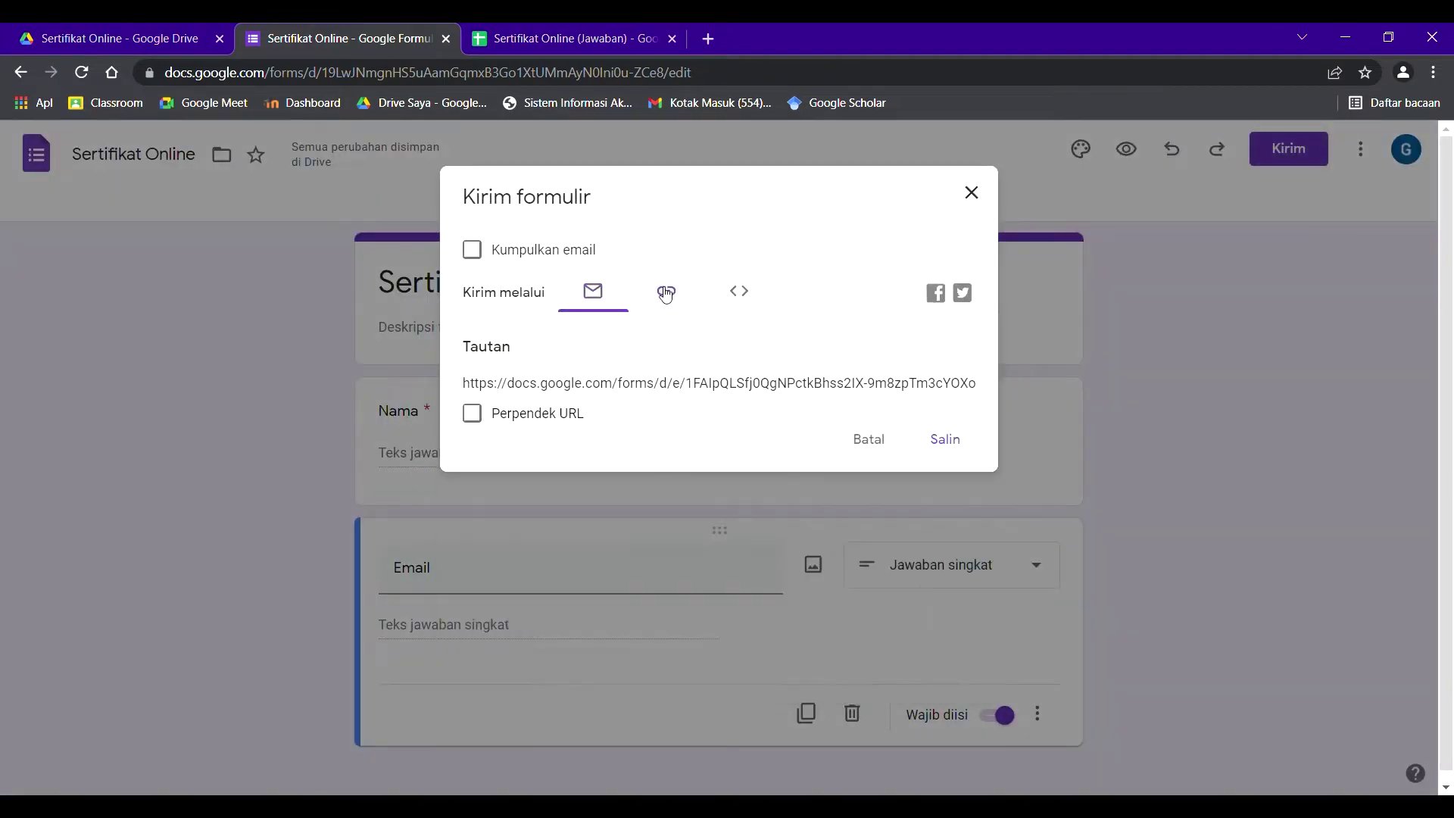
click(472, 415)
key(ctrl+c)
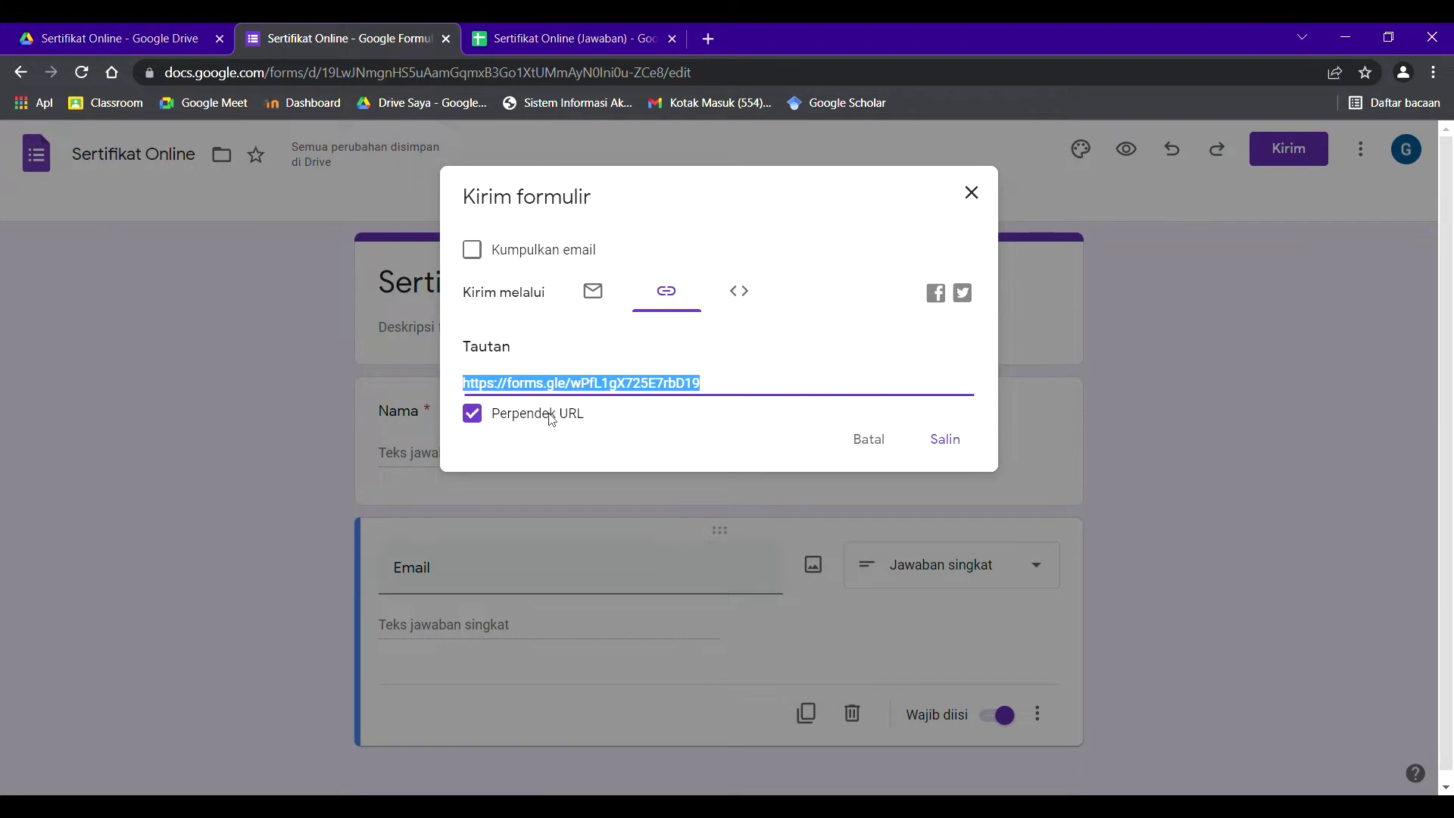
click(956, 440)
click(969, 195)
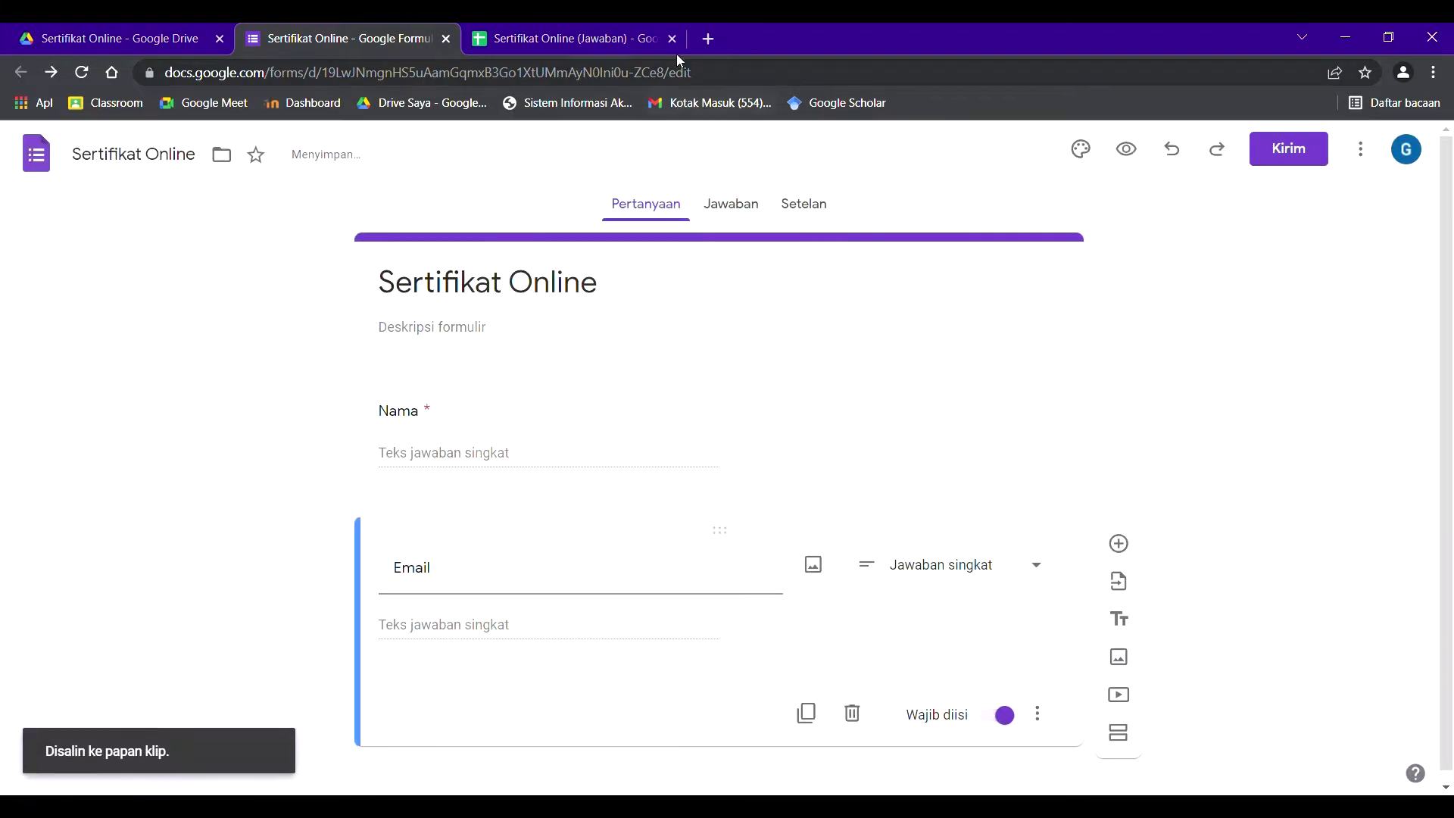
click(709, 40)
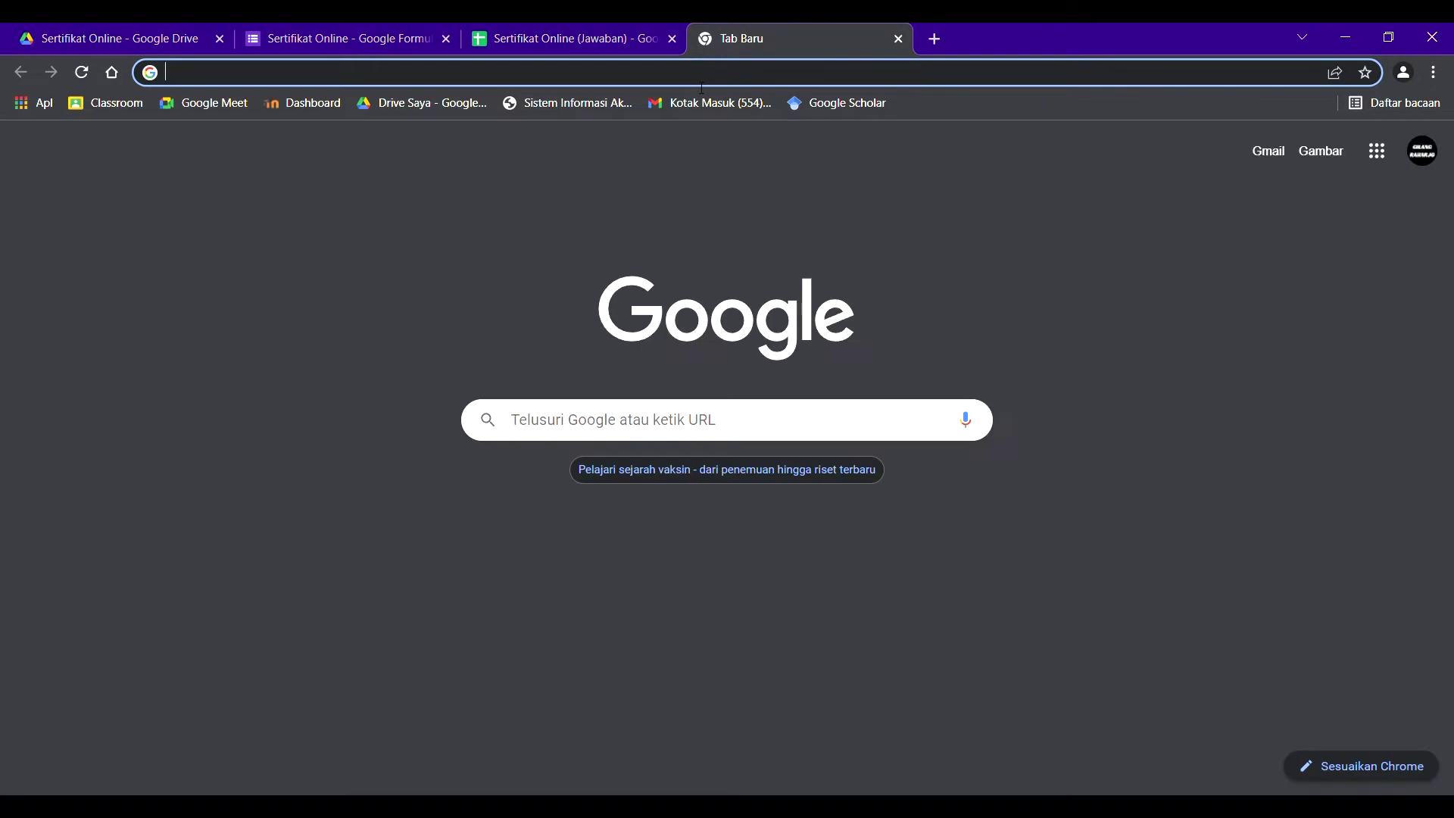
- Open the copied form link and switch to the respondent's Google account
key(ctrl+v)
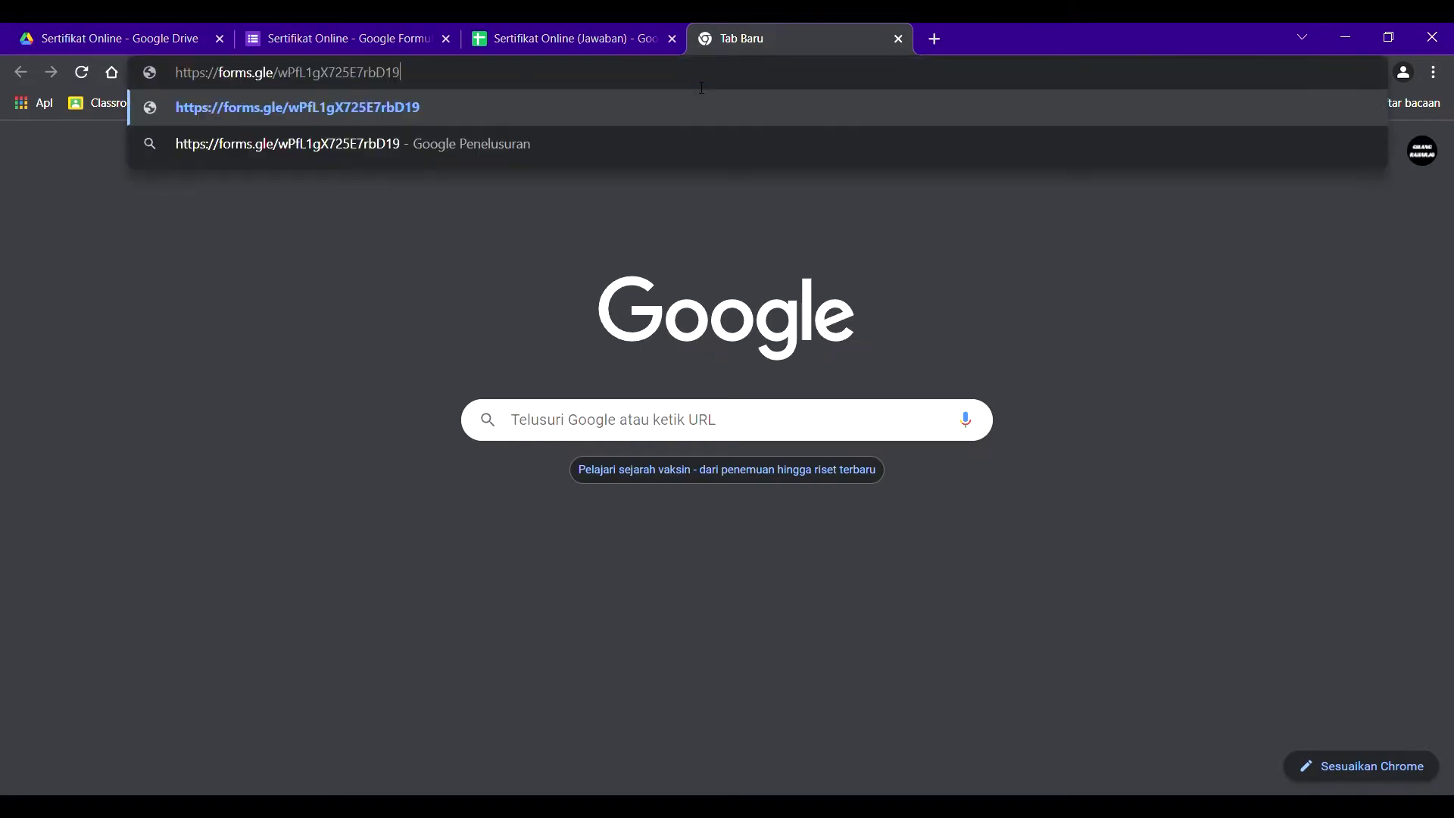
key(Return)
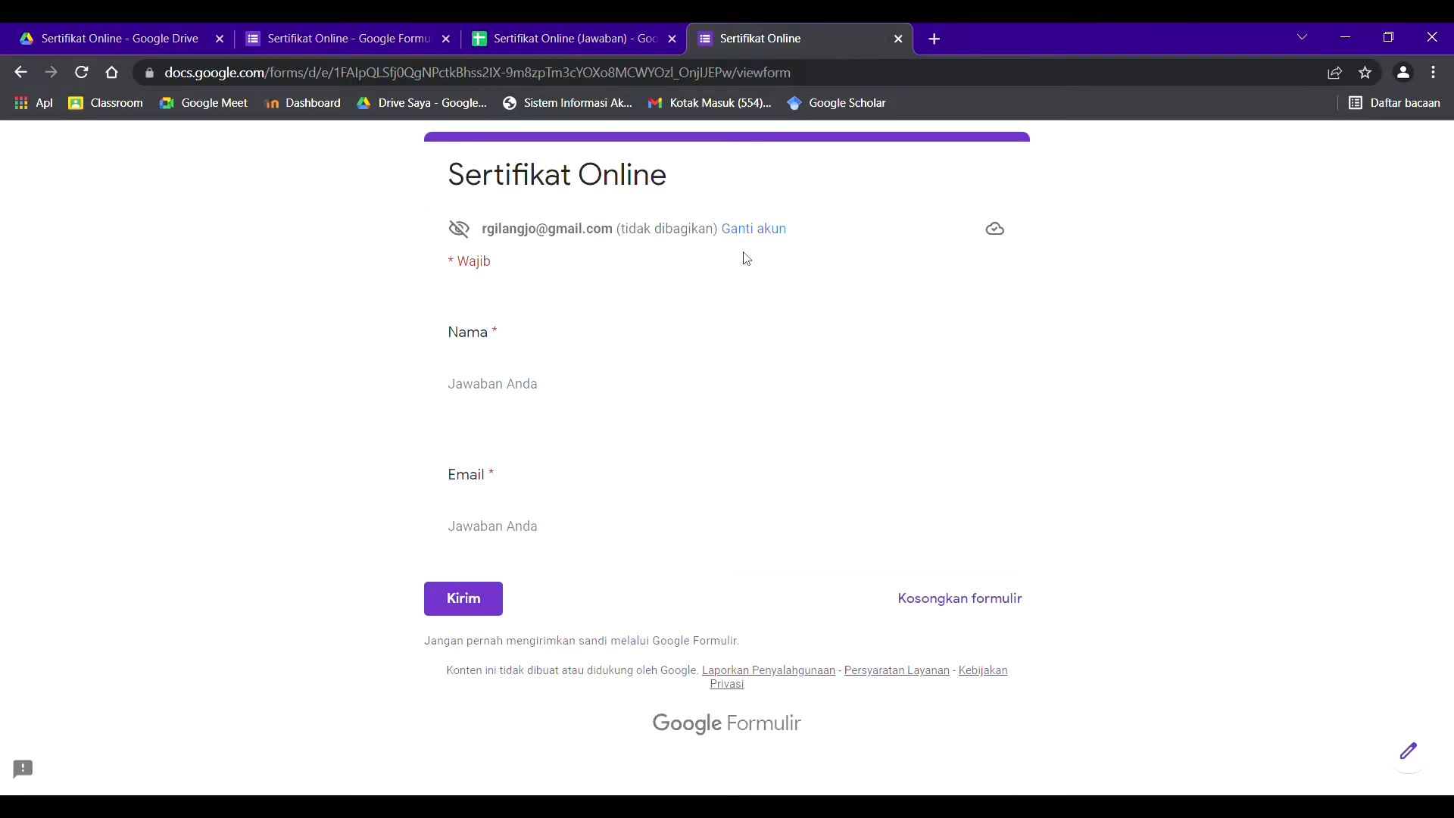
click(751, 229)
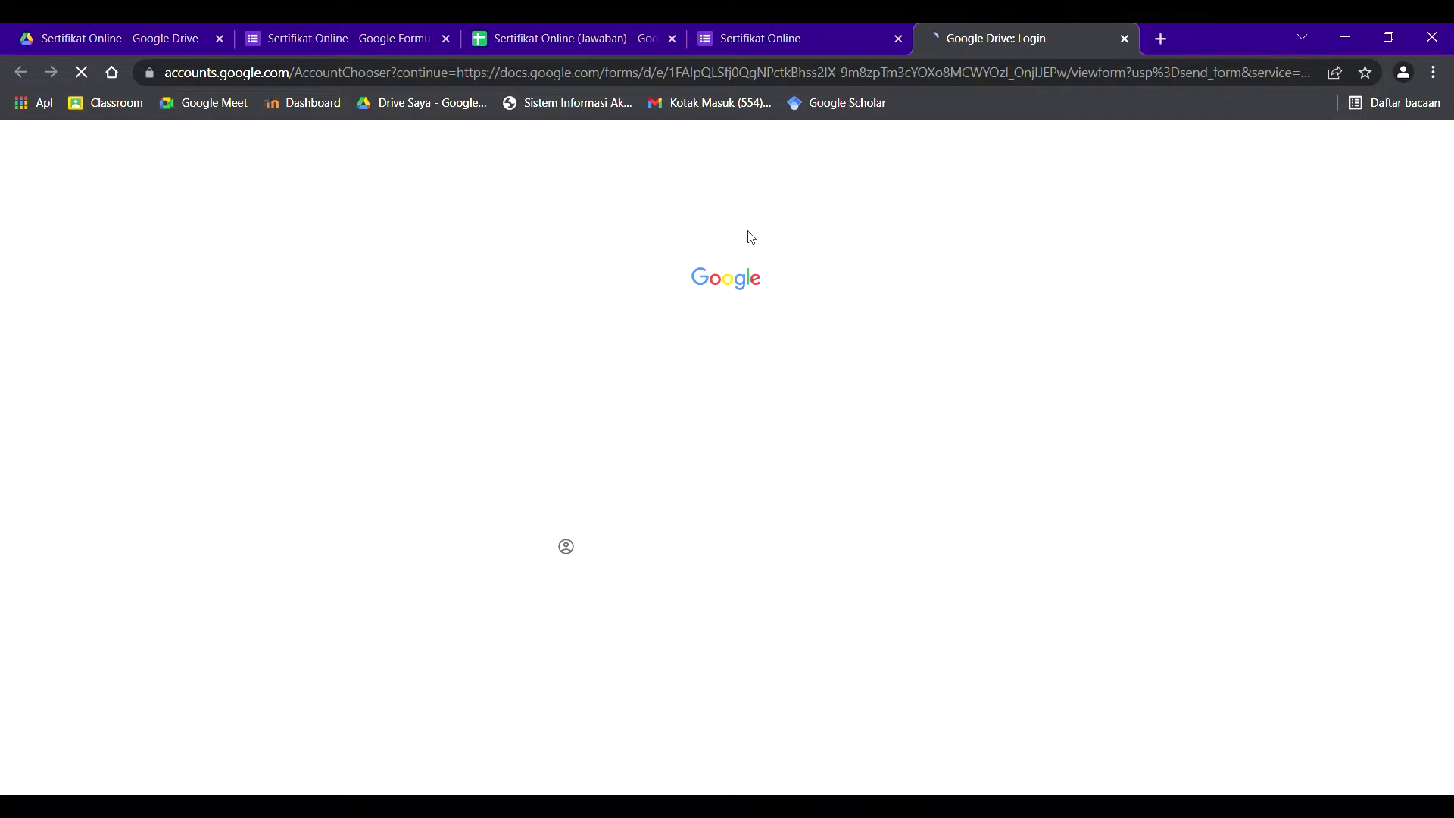
click(898, 38)
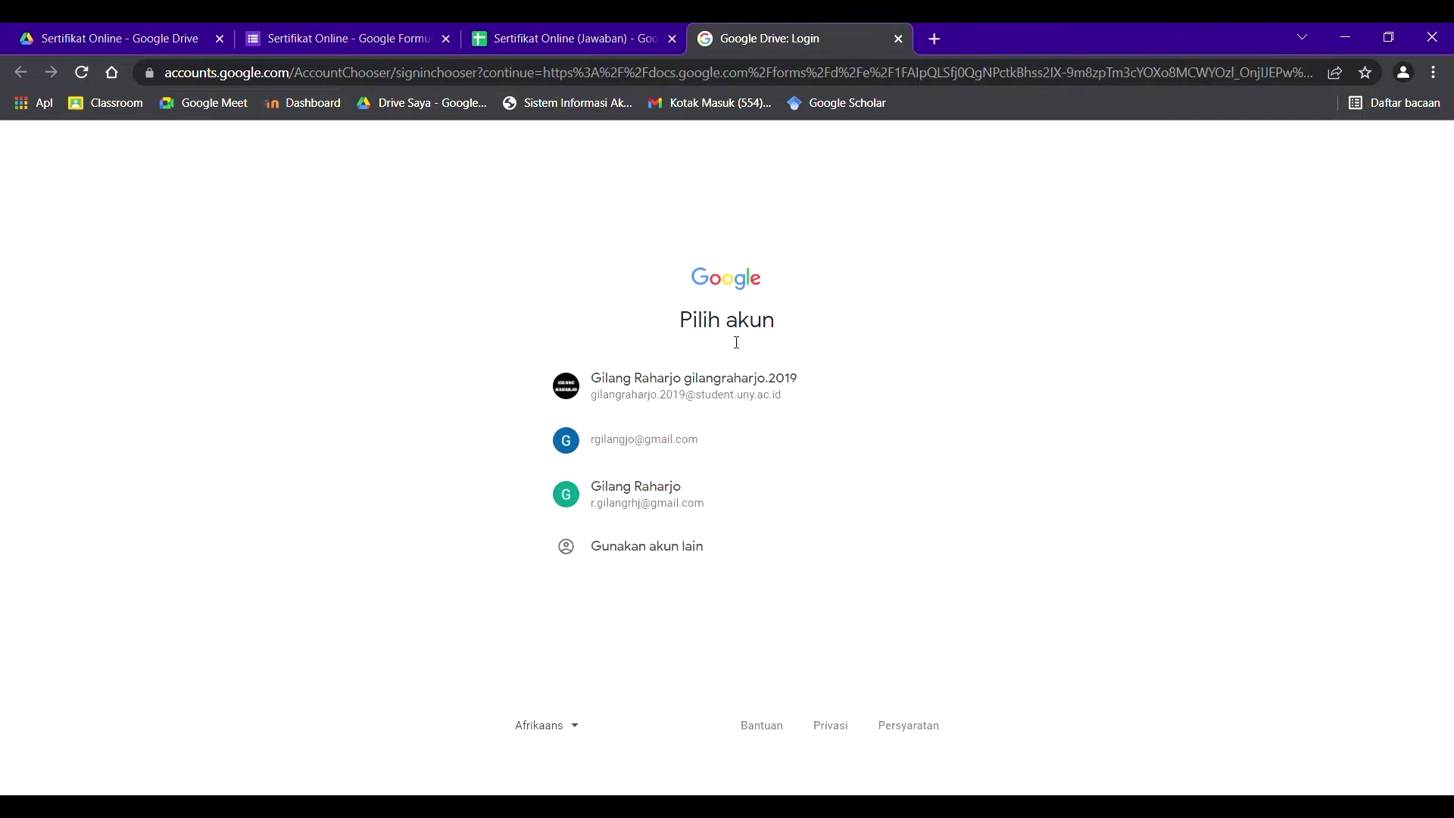
click(621, 500)
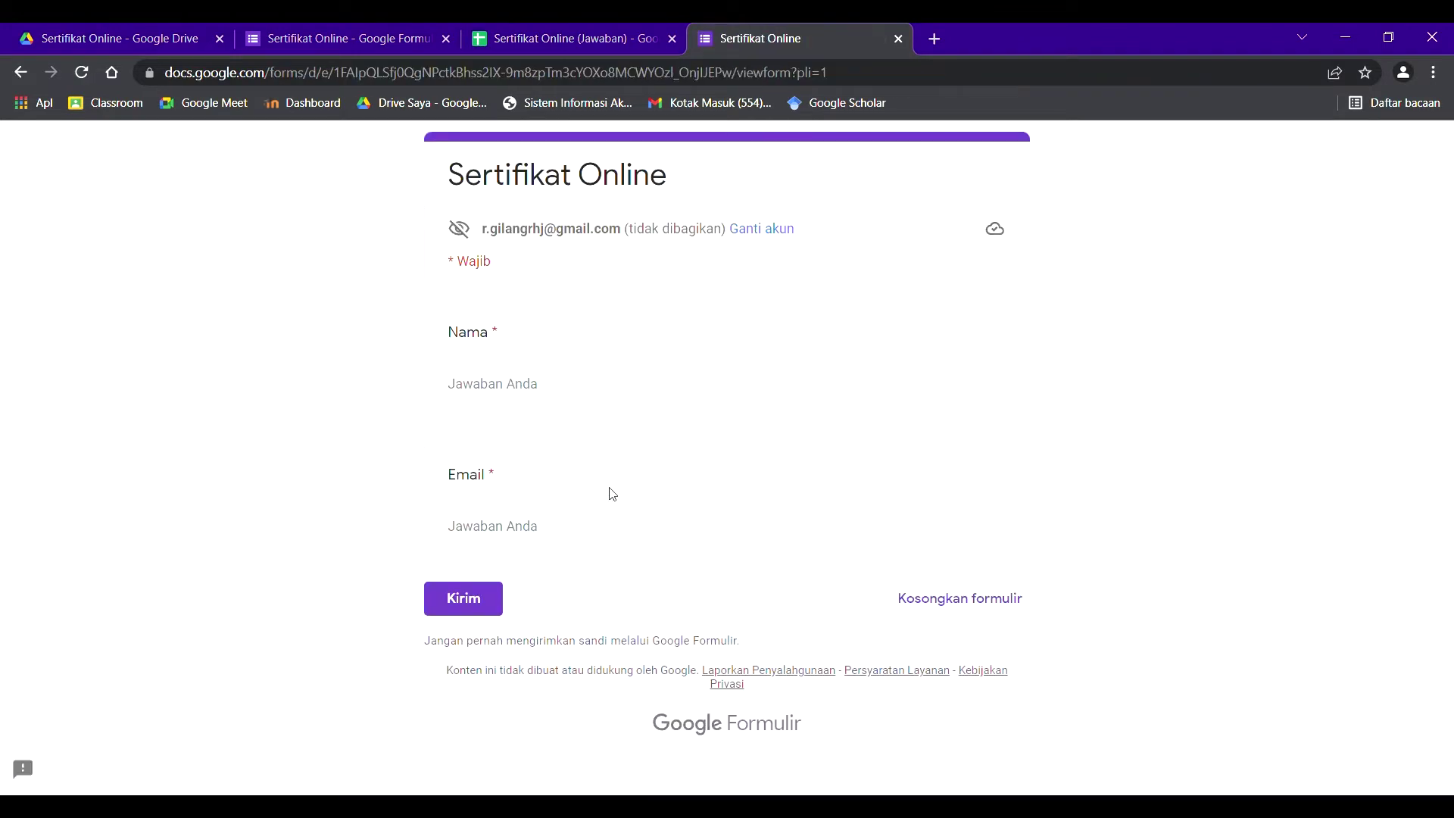
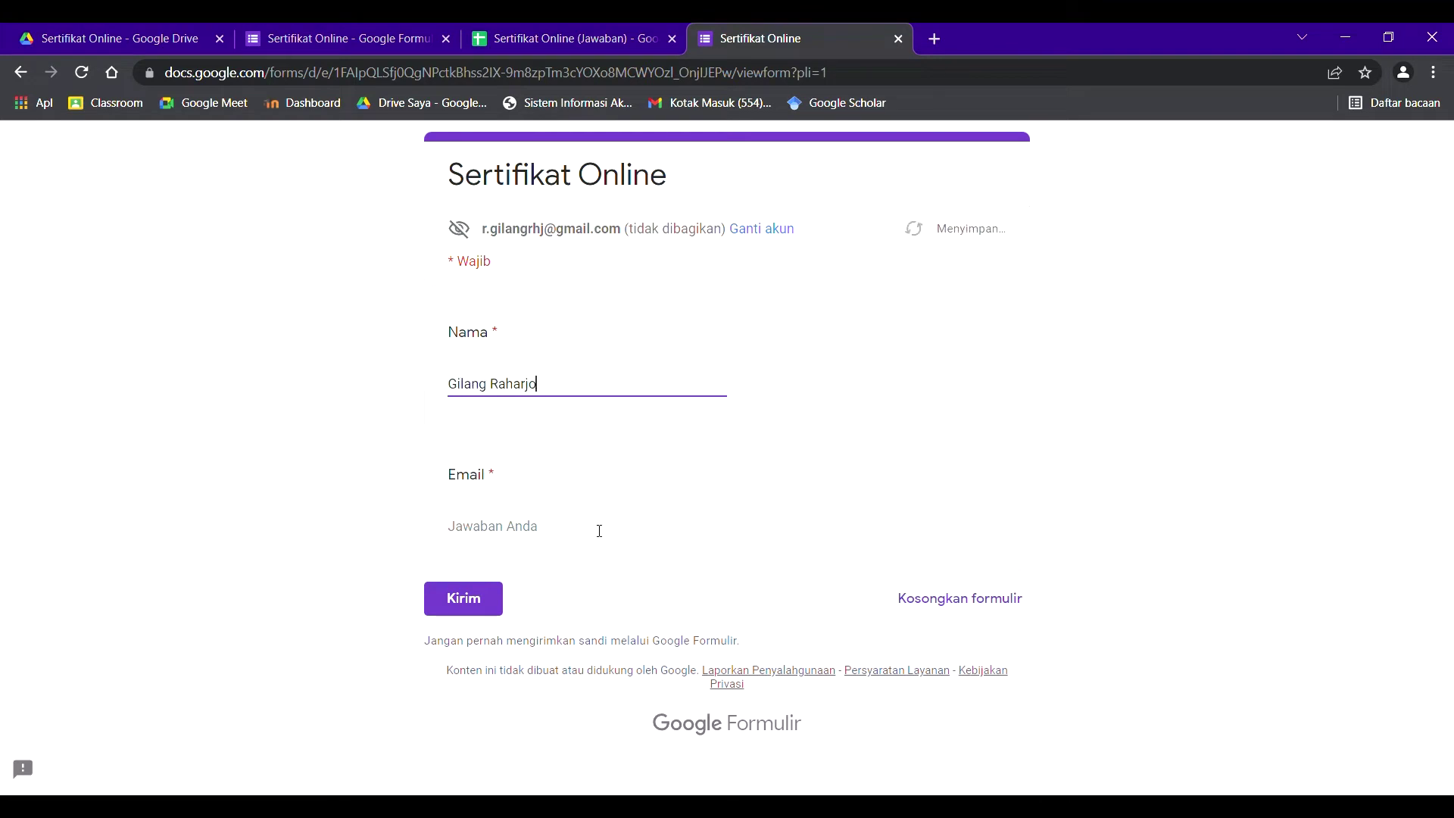
- Fill in the respondent's name and e-mail address and submit the form
click(599, 531)
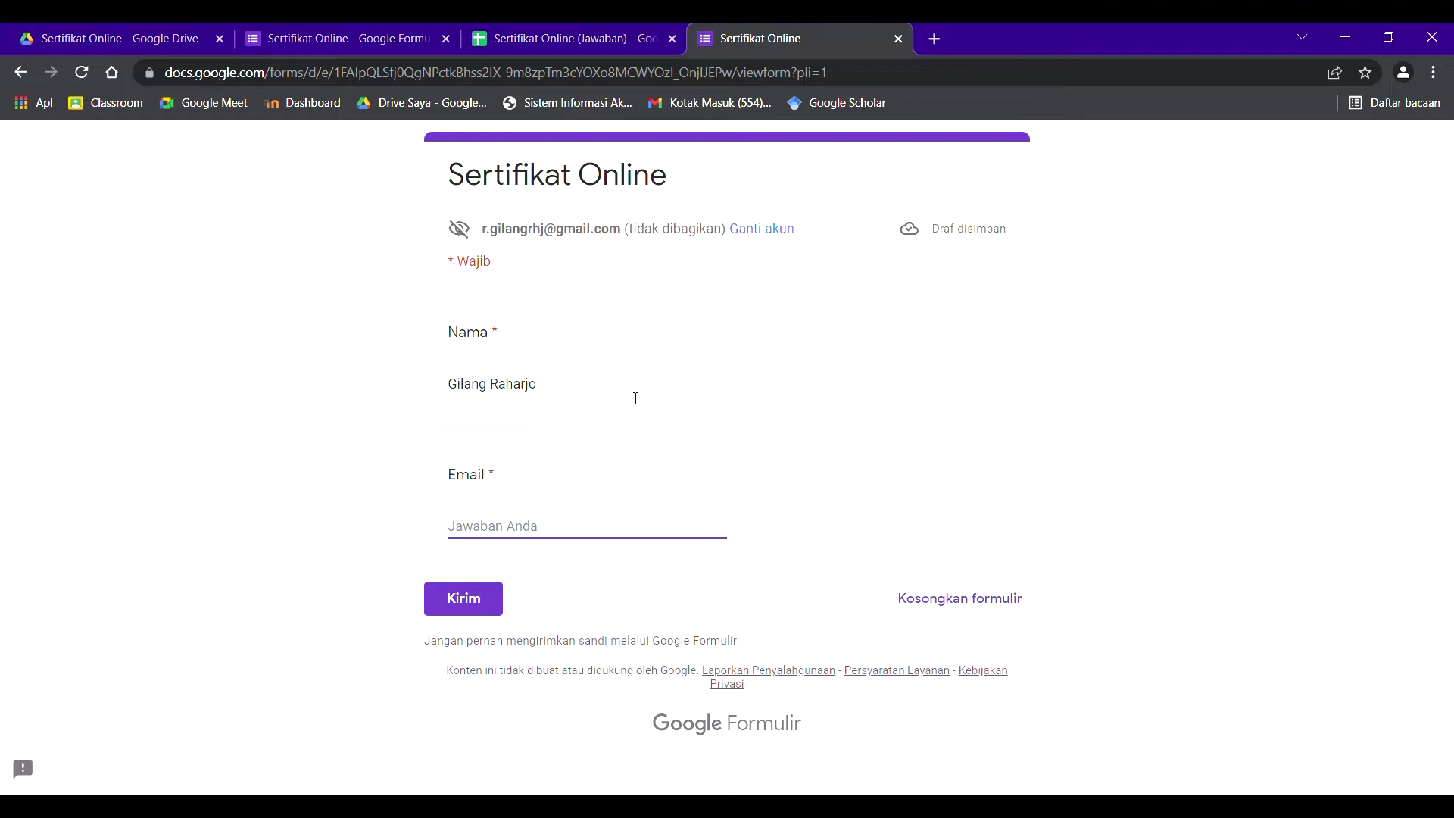
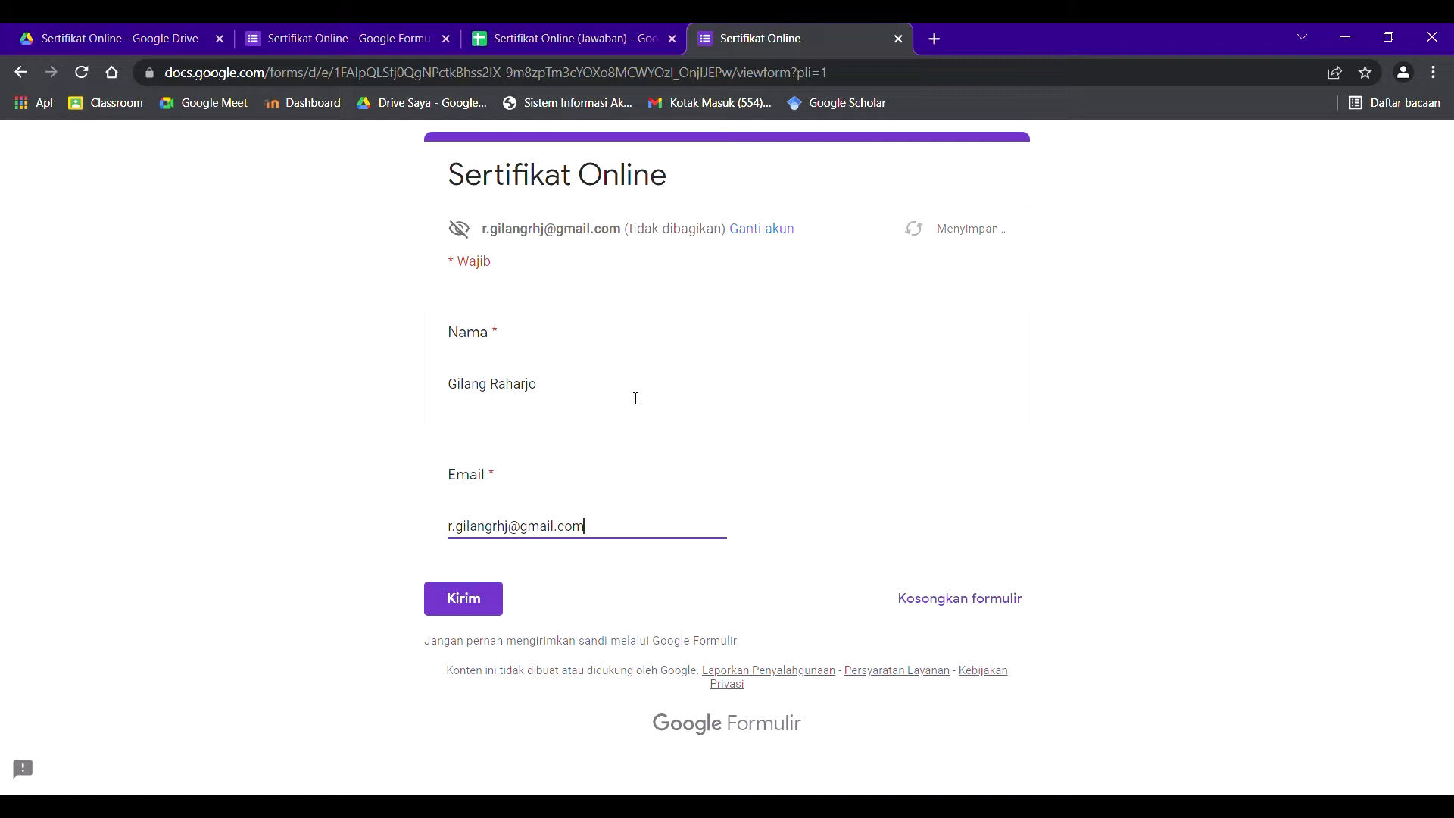
click(487, 599)
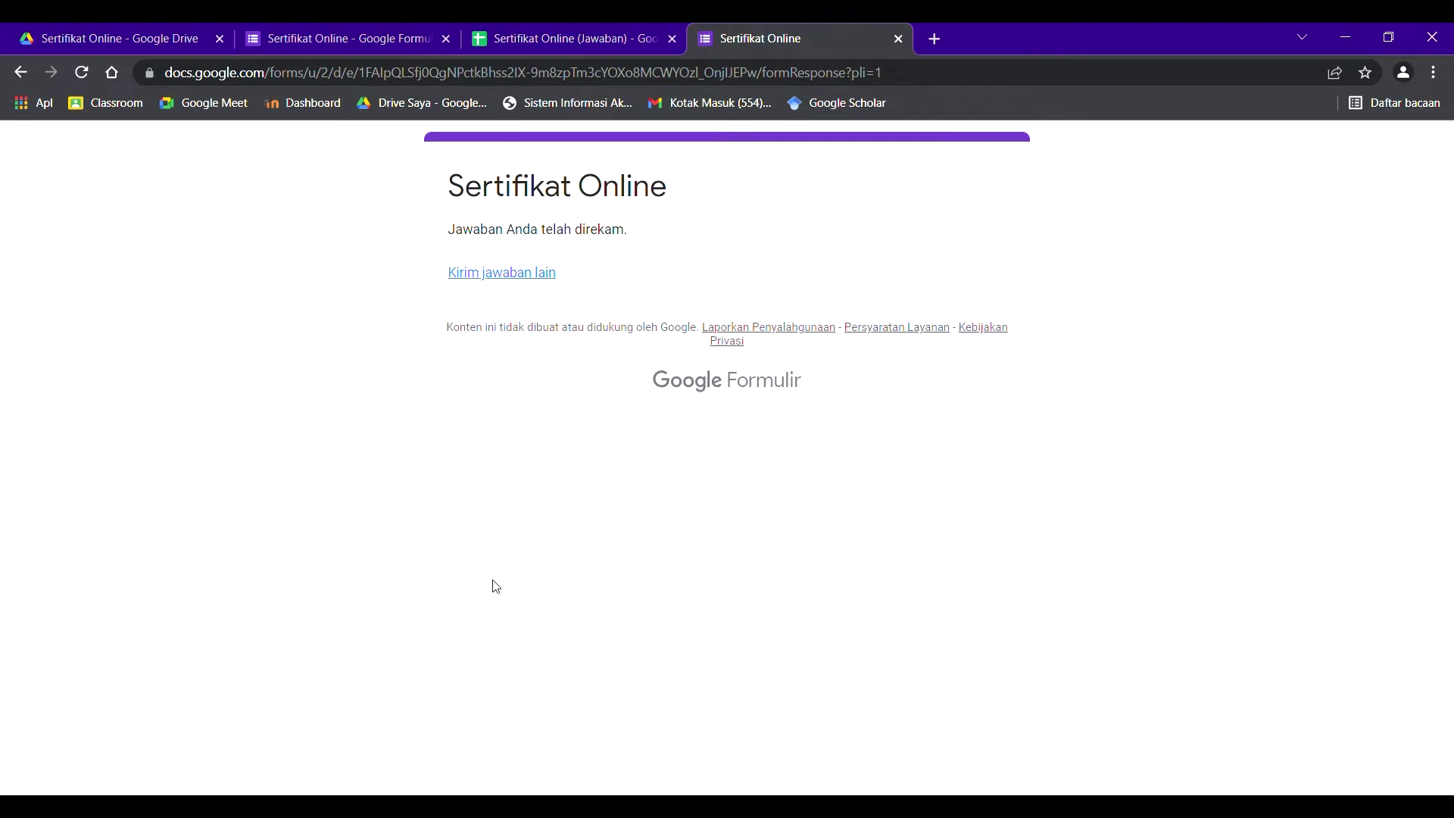
click(519, 34)
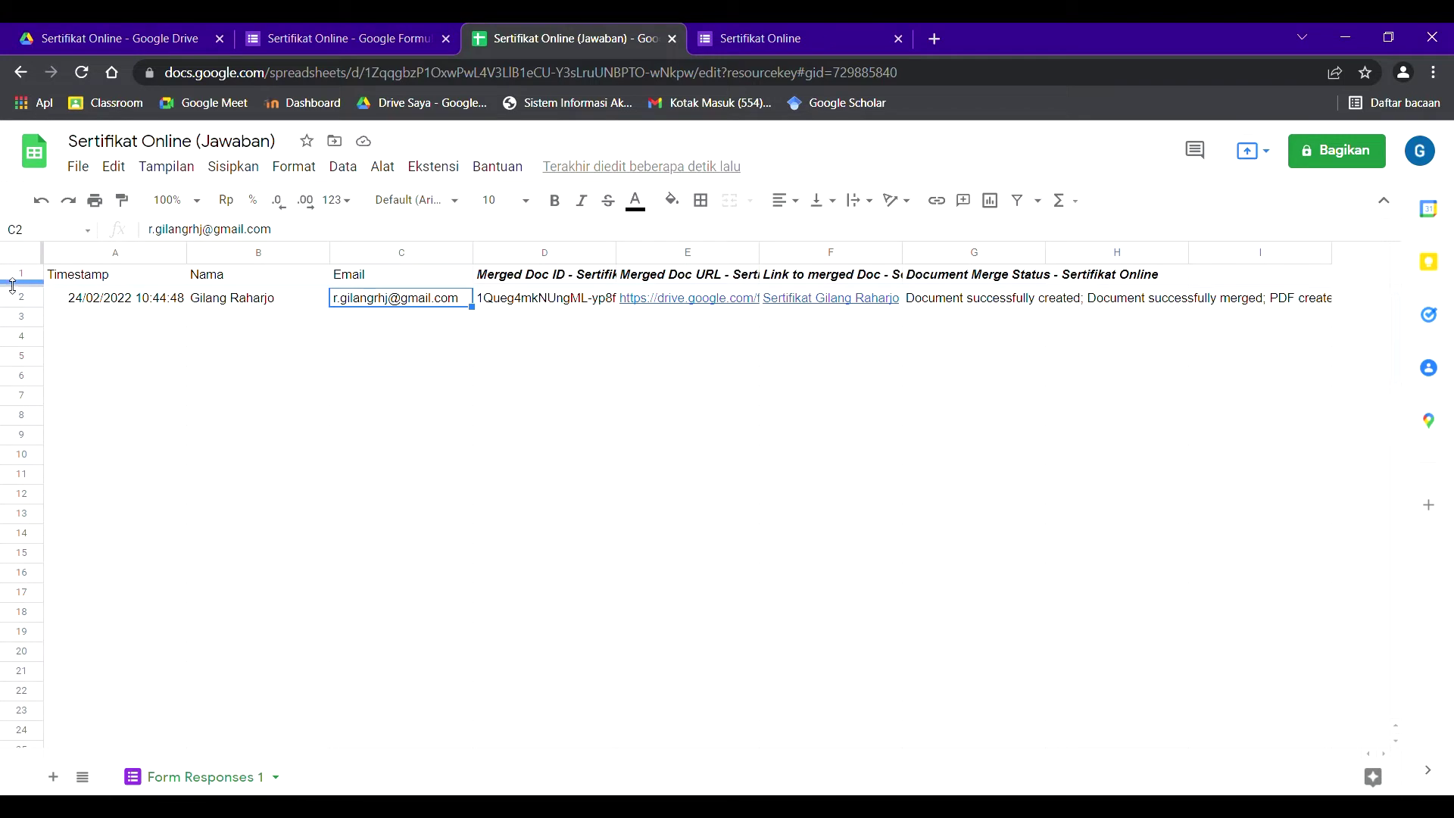
- Switch to the Drive tab showing the Sertifikat Online folder
click(76, 34)
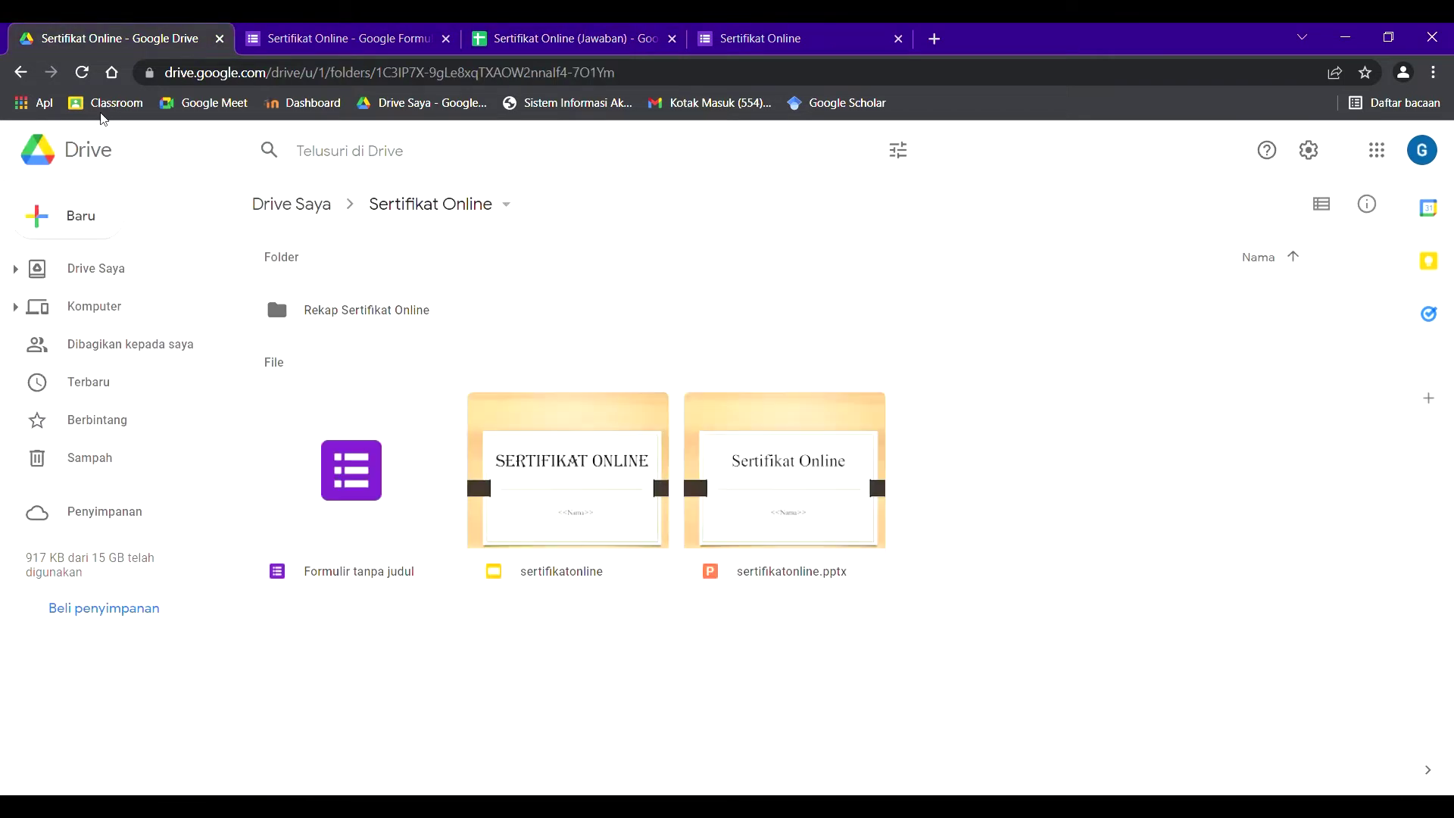
- Open the Rekap Sertifikat Online folder to find the certificate PDF, then return to the form confirmation
double_click(317, 318)
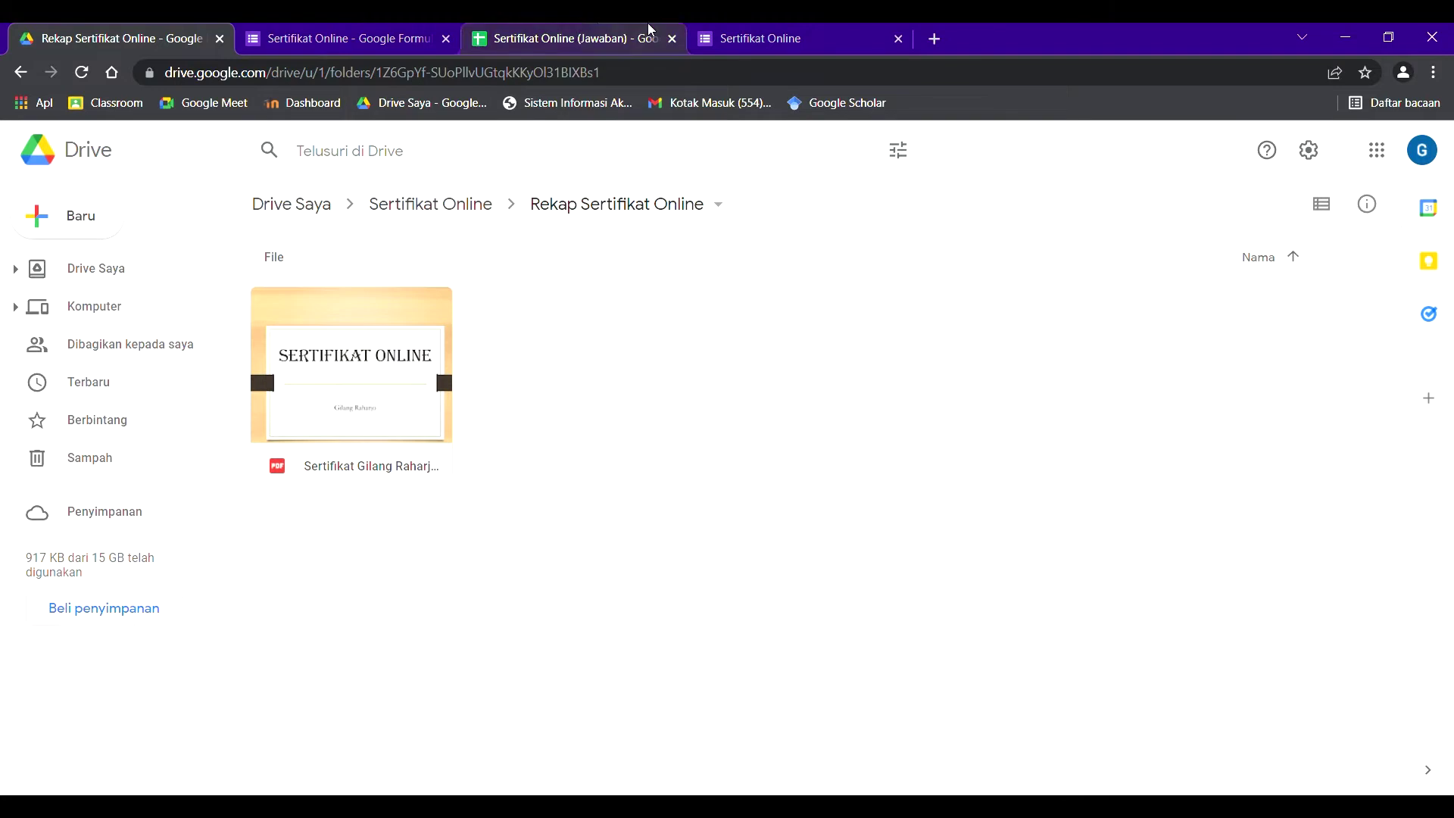
click(734, 34)
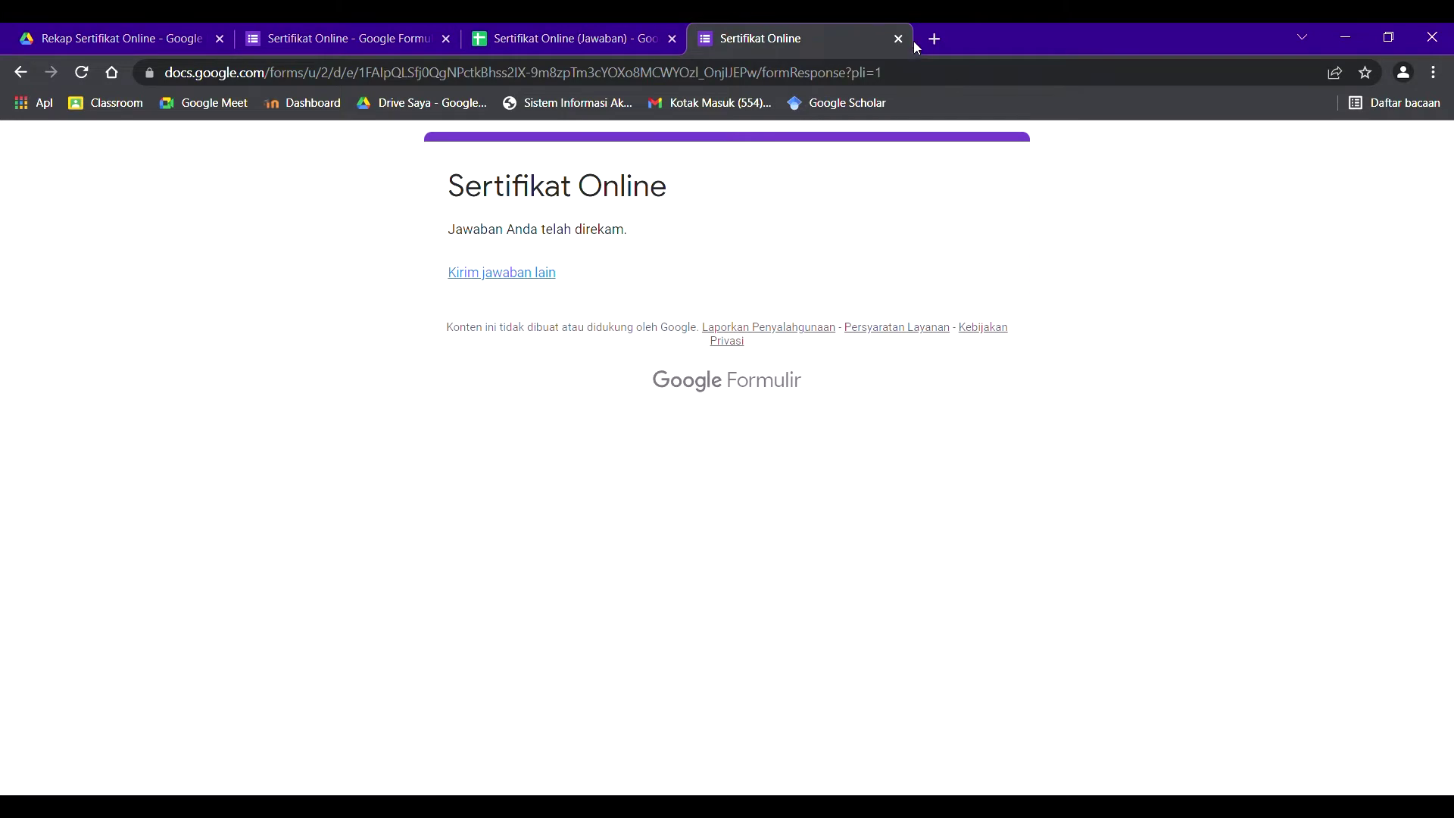
- Search for gmail, open Gmail, and switch to the respondent's signed-in account inbox
click(892, 73)
text(gmail)
key(Return)
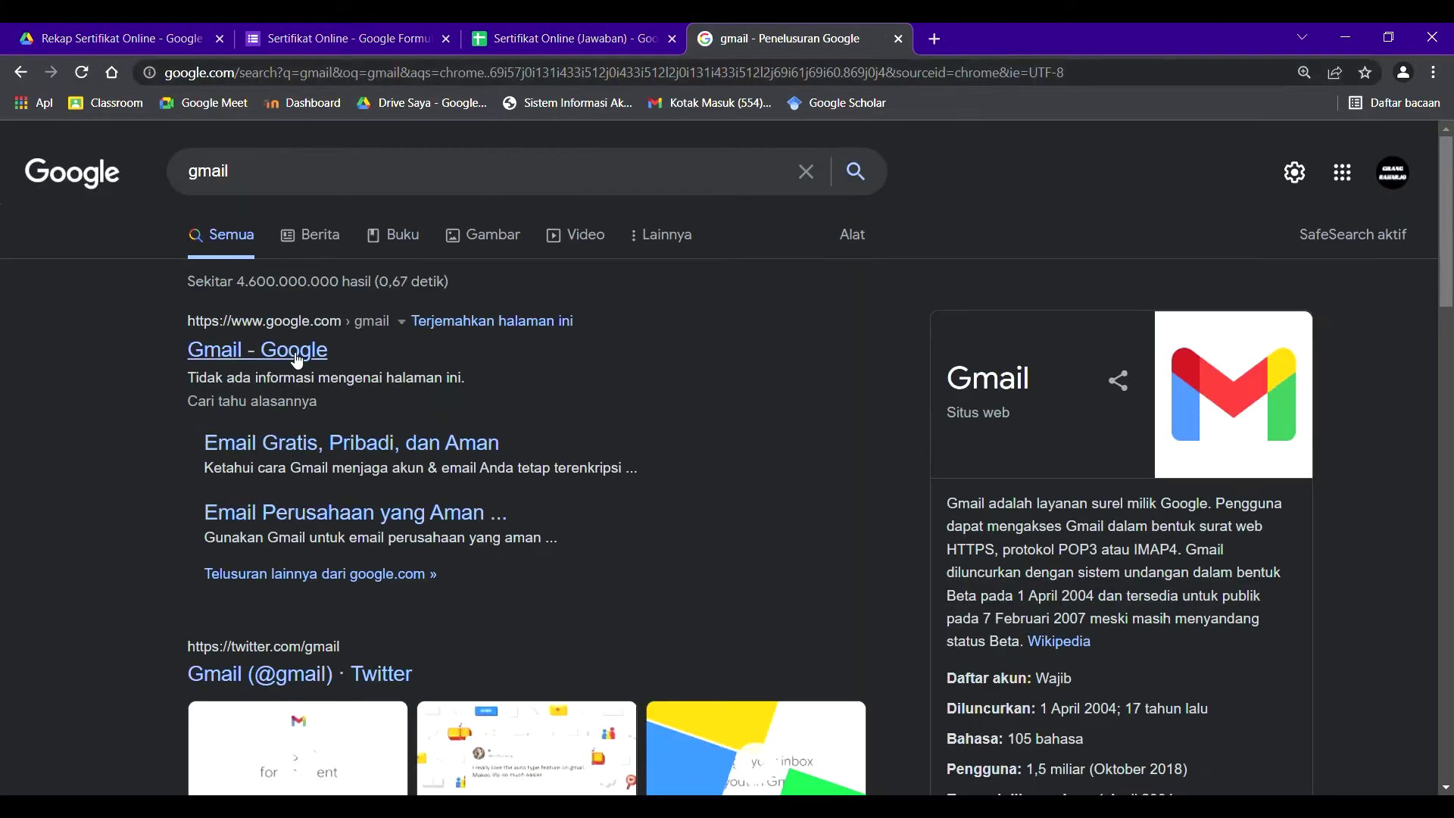
scroll(276, 470, down, 7)
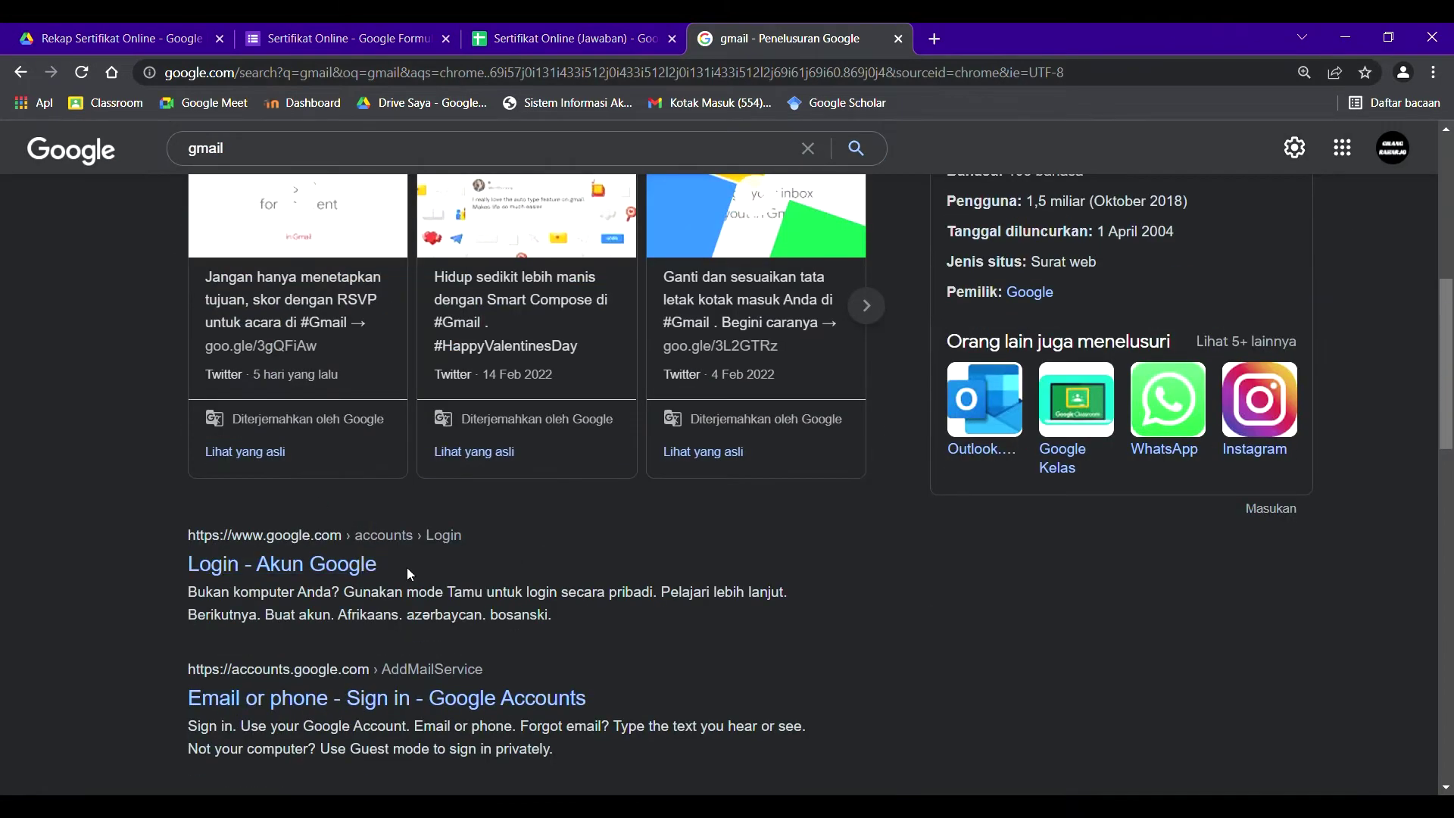
scroll(407, 566, up, 7)
click(263, 348)
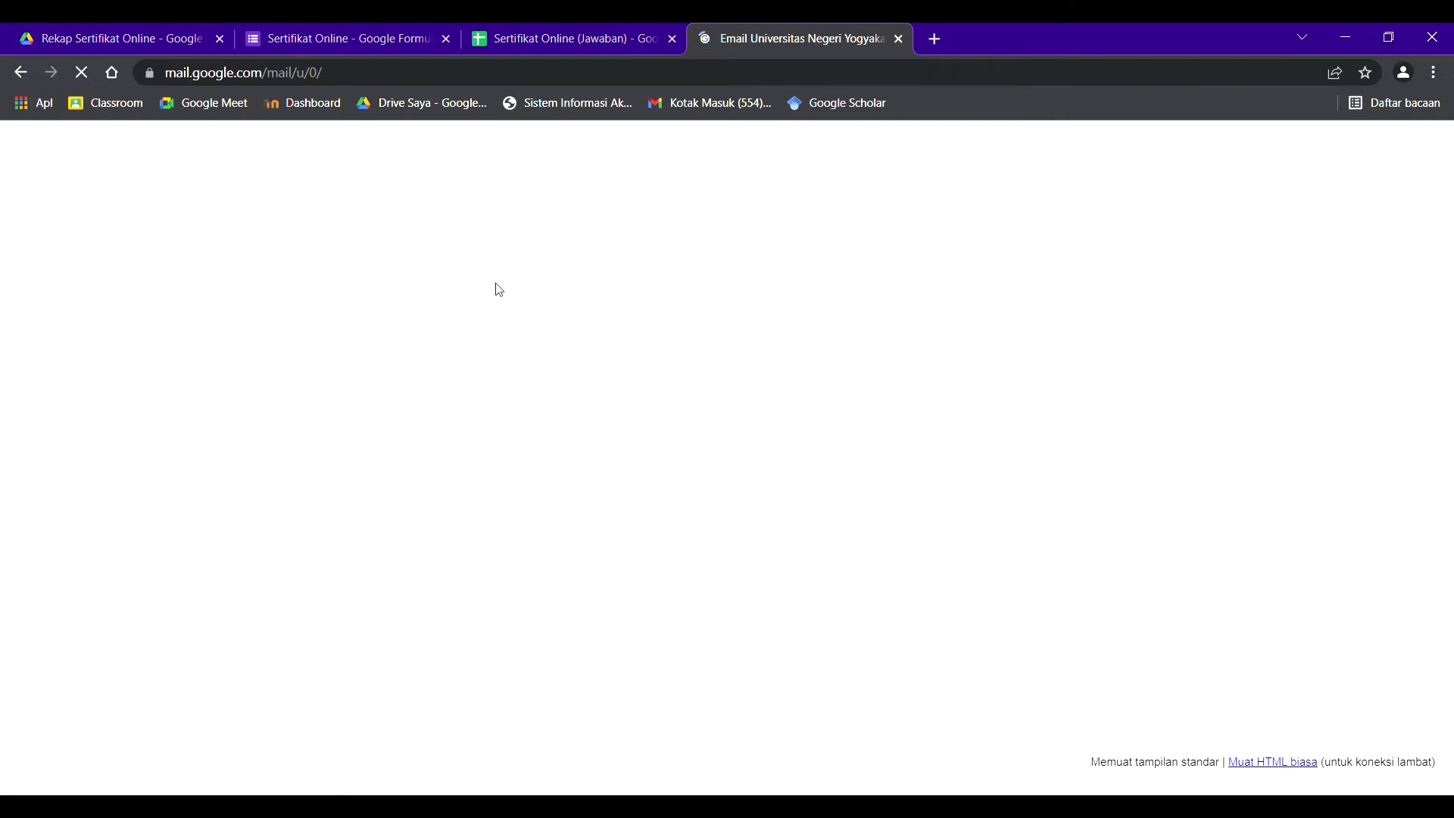
click(1420, 161)
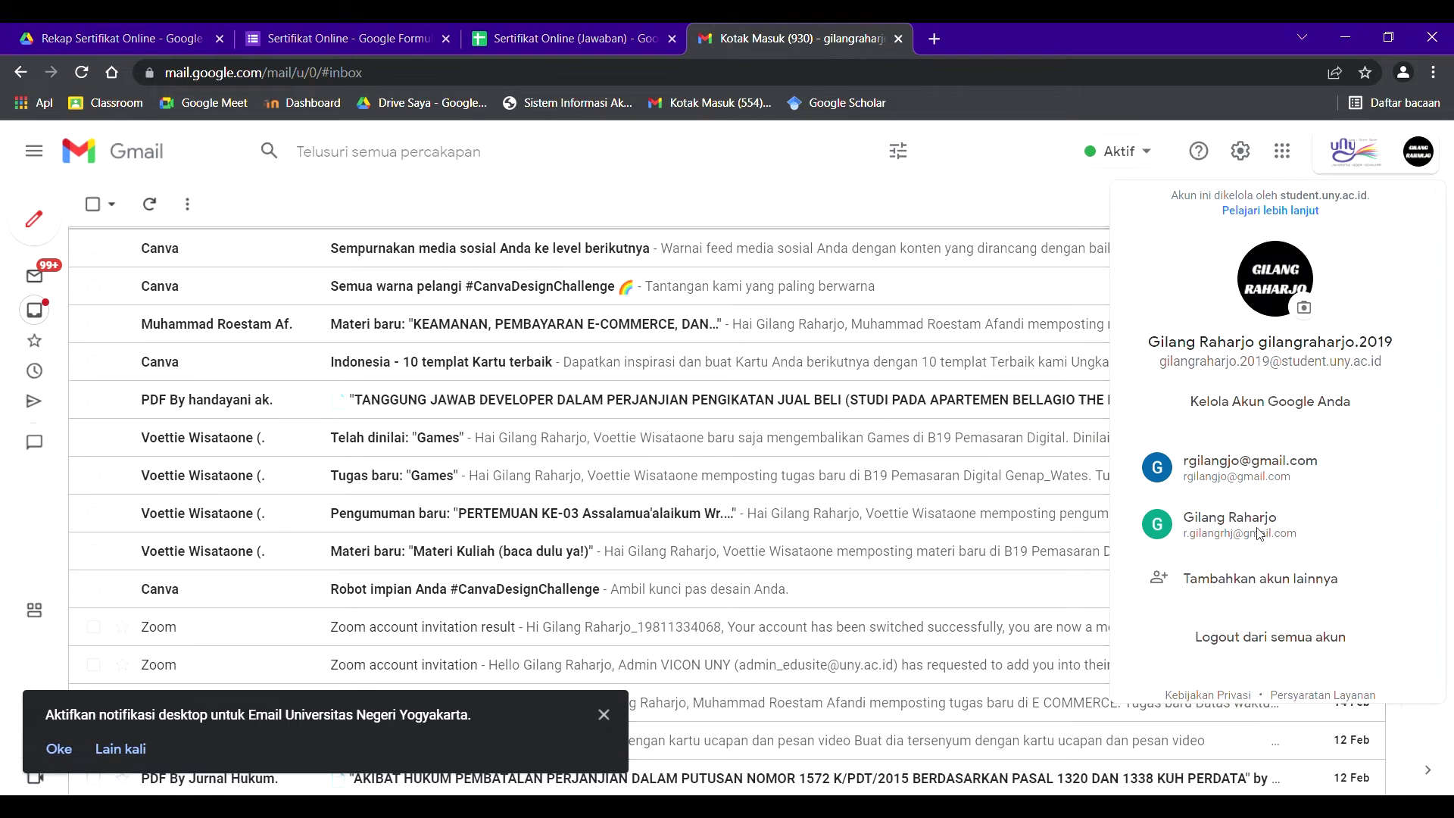
click(1262, 535)
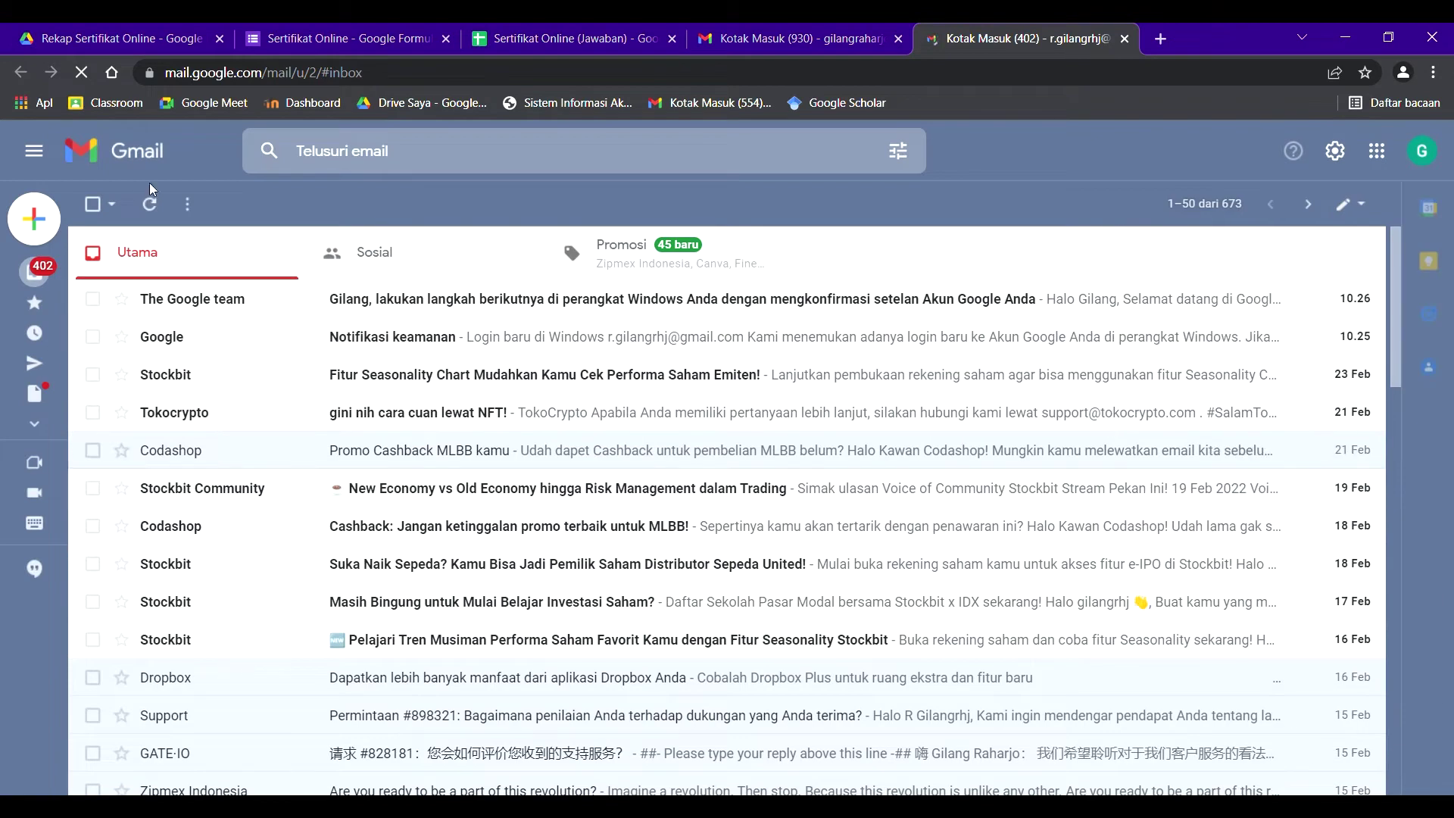
- Refresh the inbox, then open the Spam folder from the expanded More list
click(149, 209)
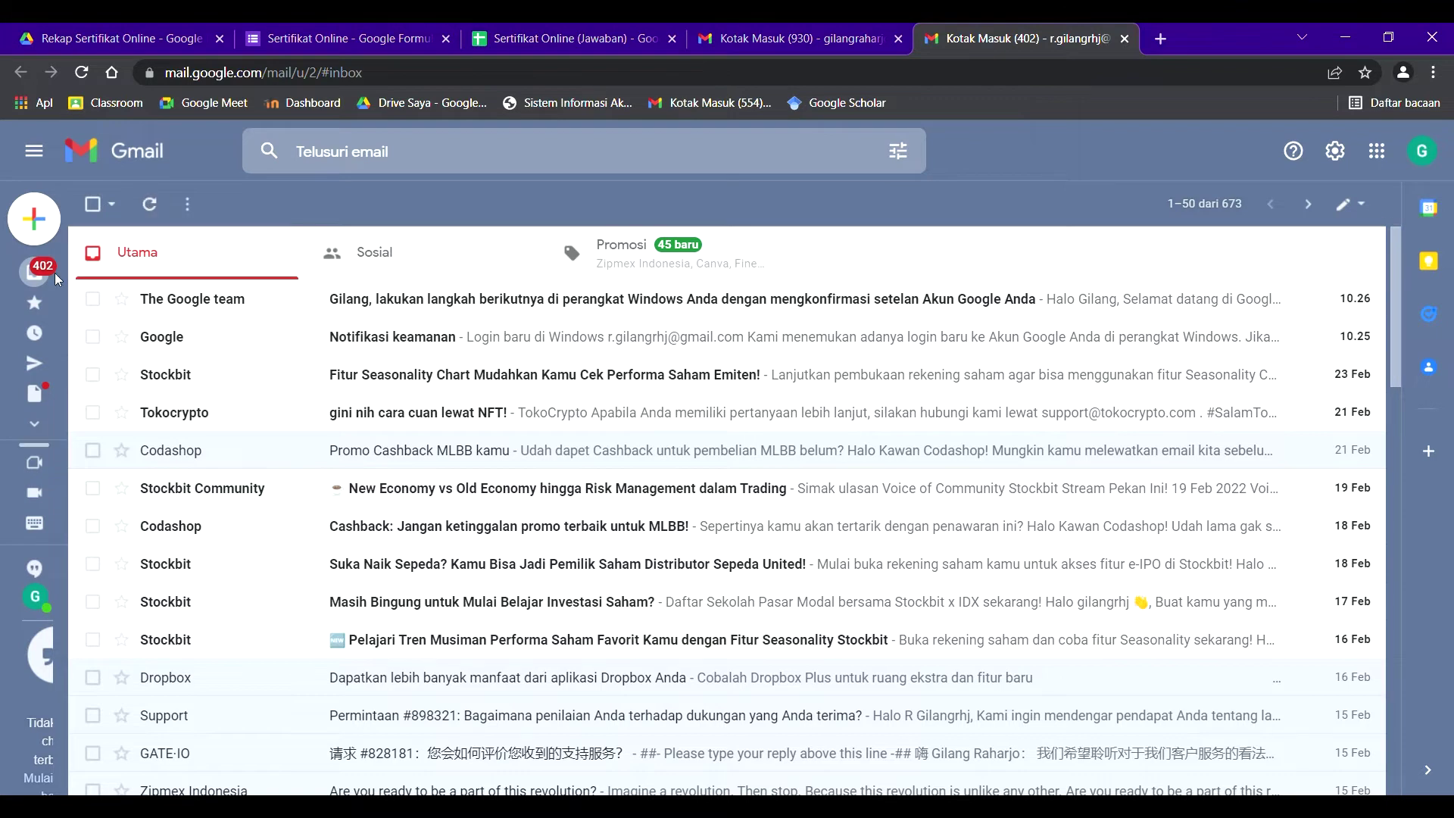
mouse_move(46, 436)
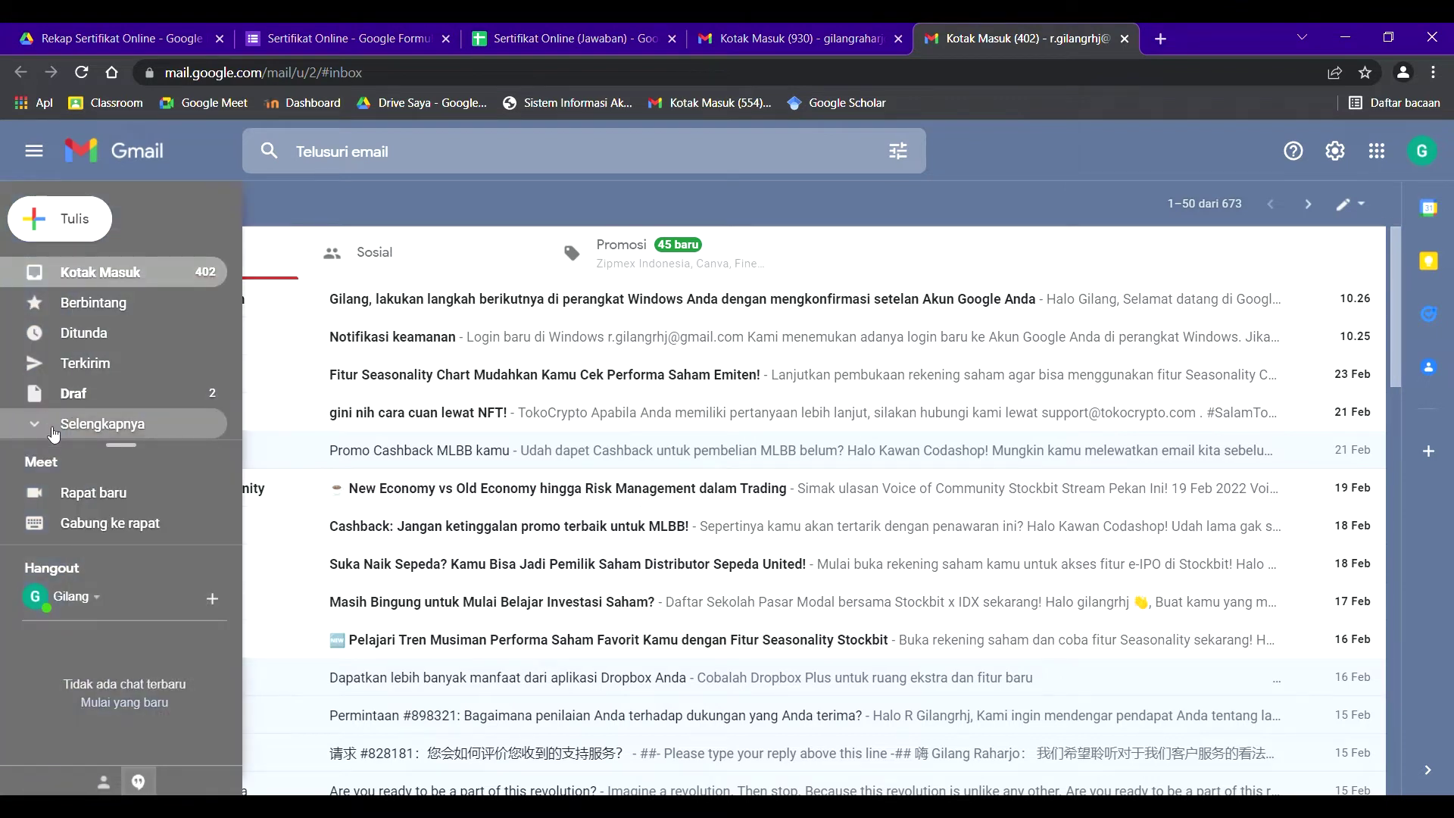
click(52, 429)
scroll(114, 424, down, 3)
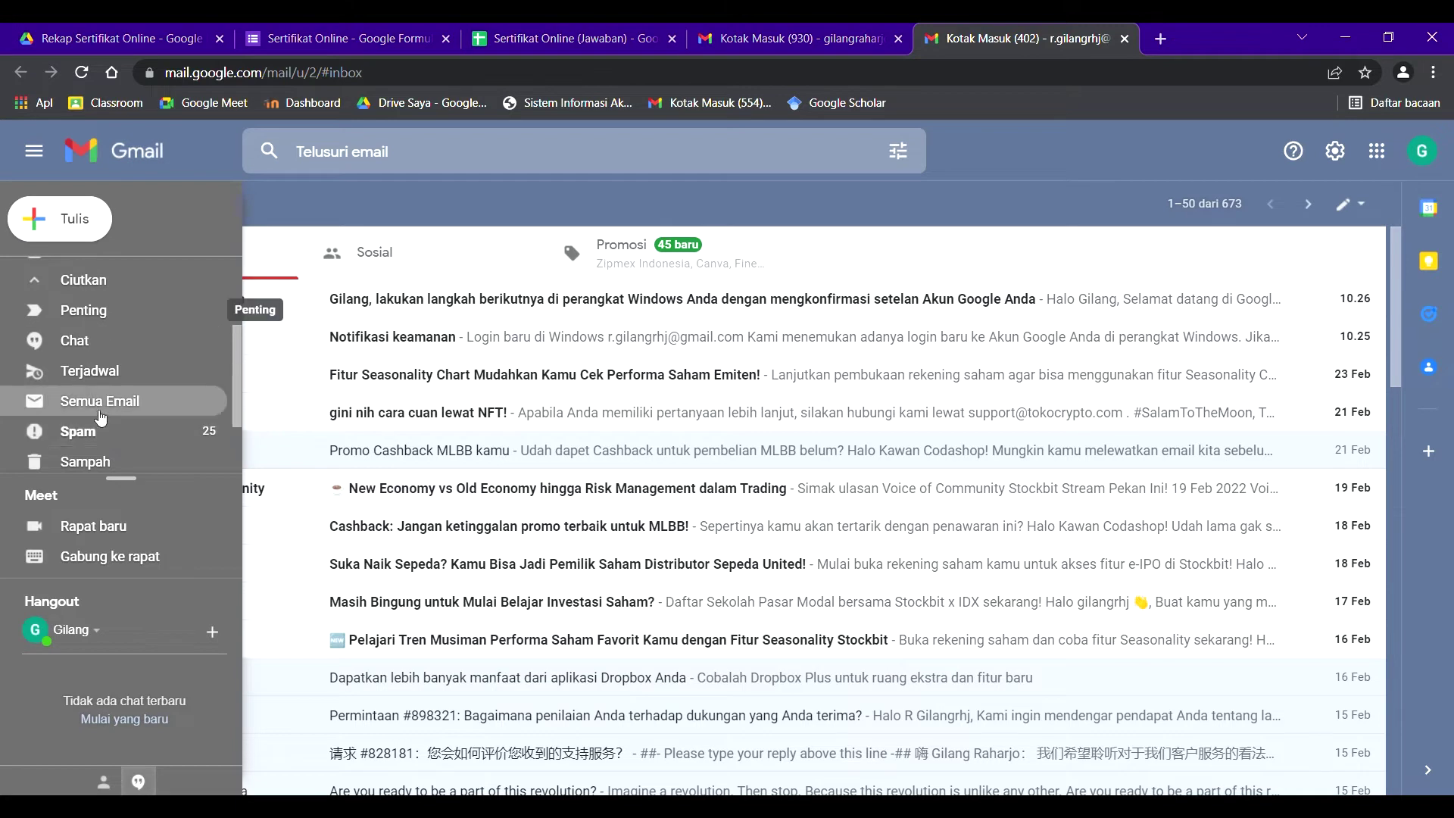
click(99, 433)
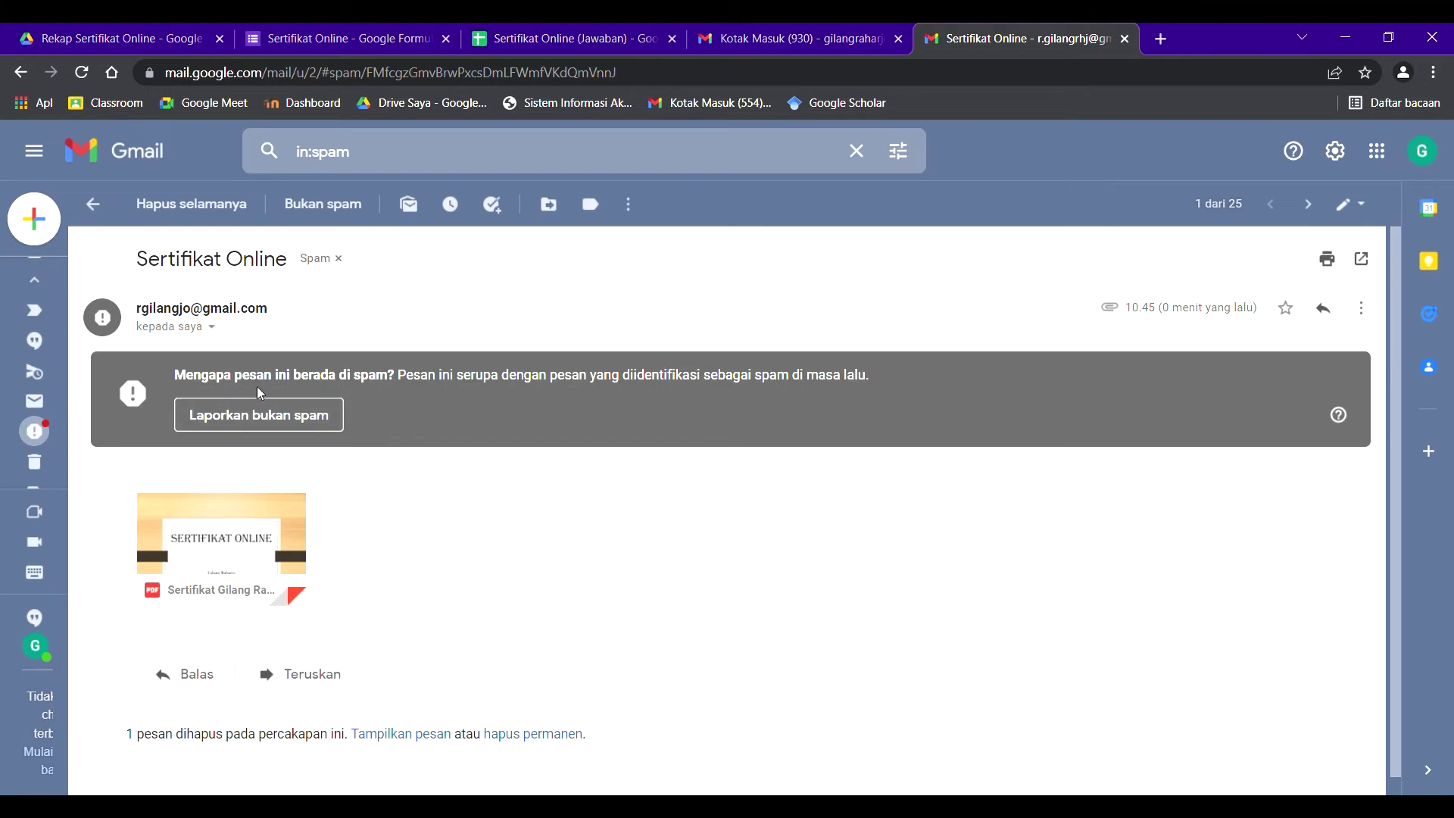
- Mark the Sertifikat Online certificate email as not spam and return to Kotak Masuk
click(237, 413)
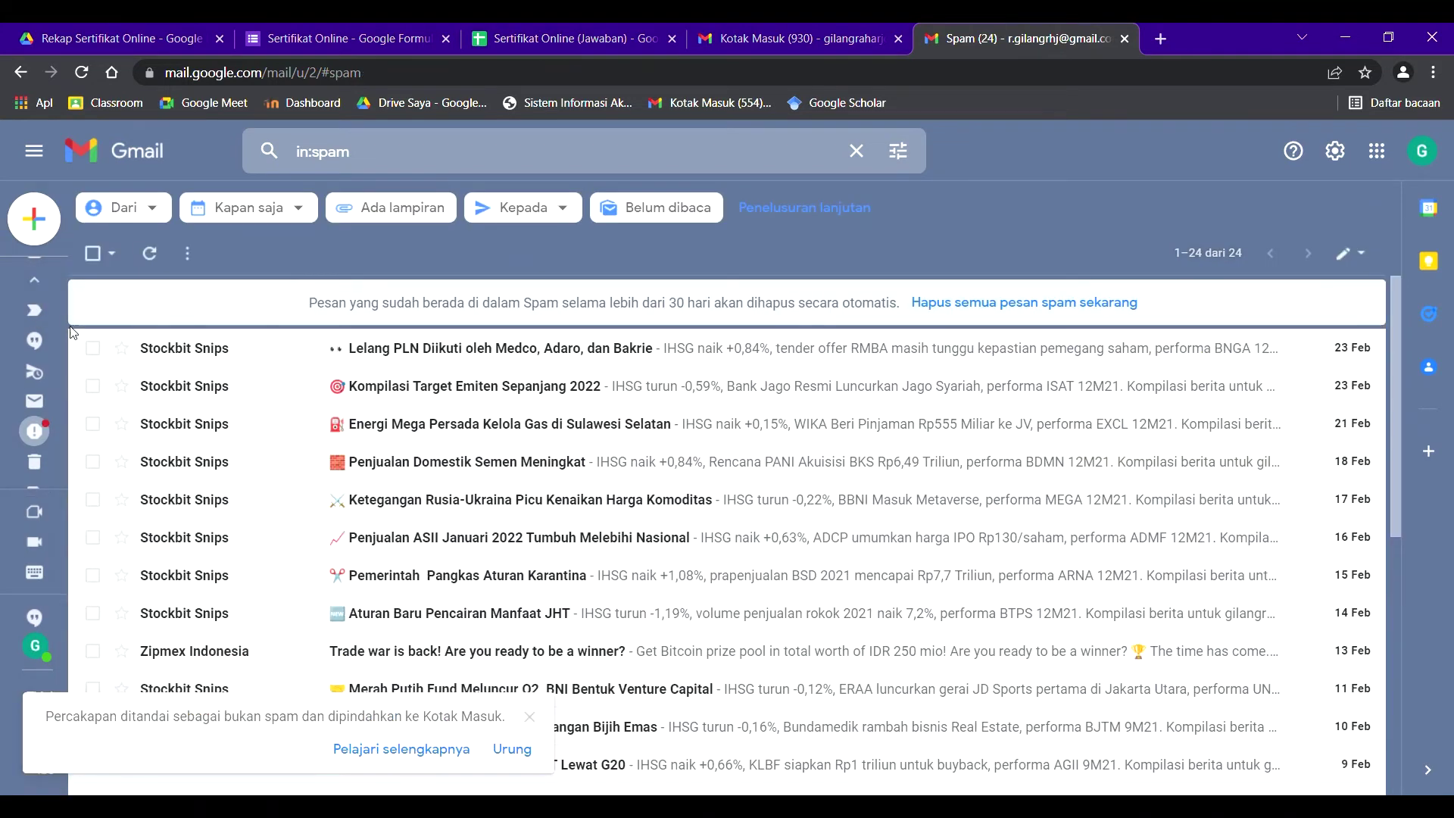
mouse_move(34, 455)
click(68, 273)
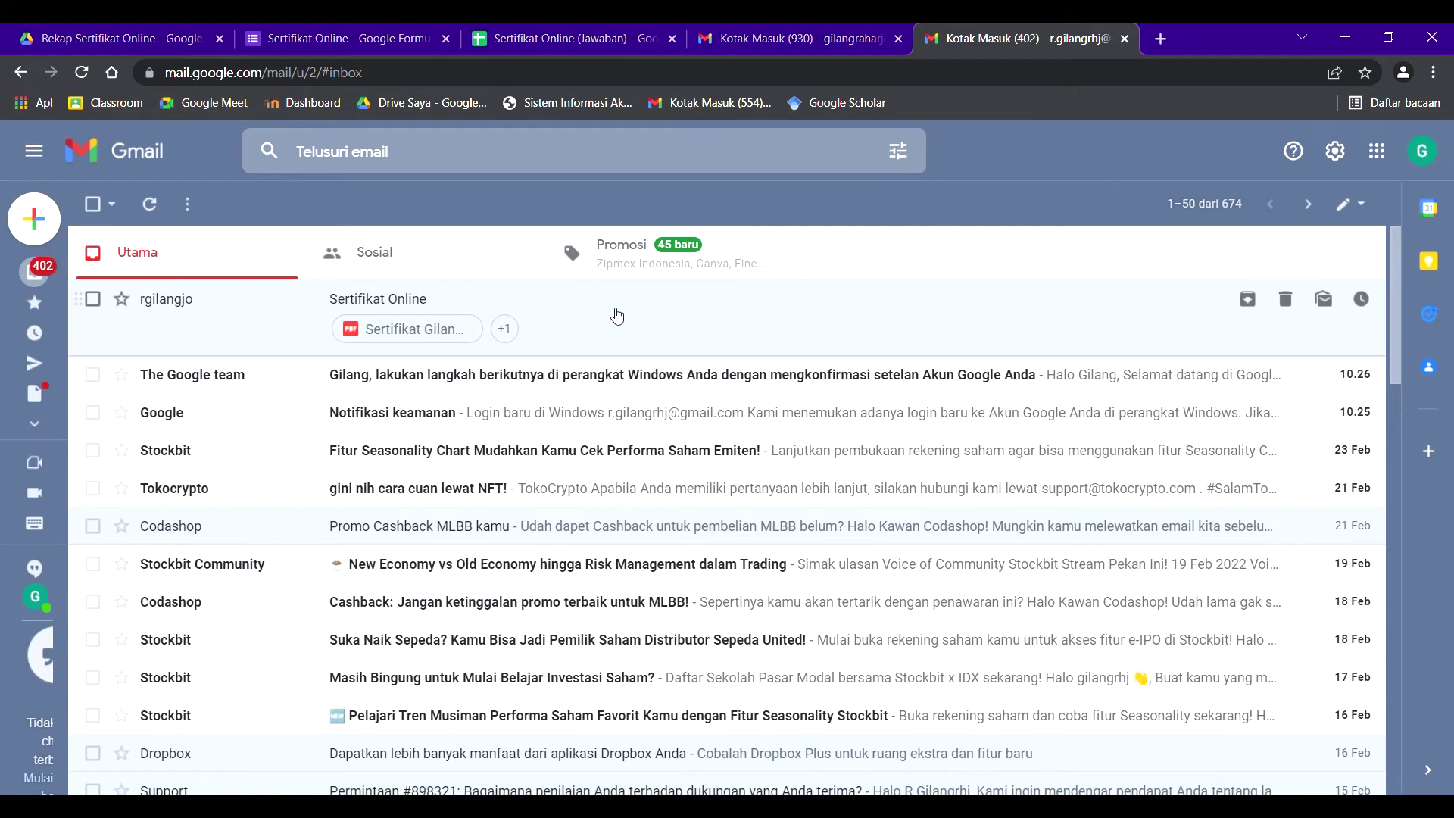
- Open the Sertifikat Online email, preview its PDF attachment, and preview the Drive copy too
click(614, 316)
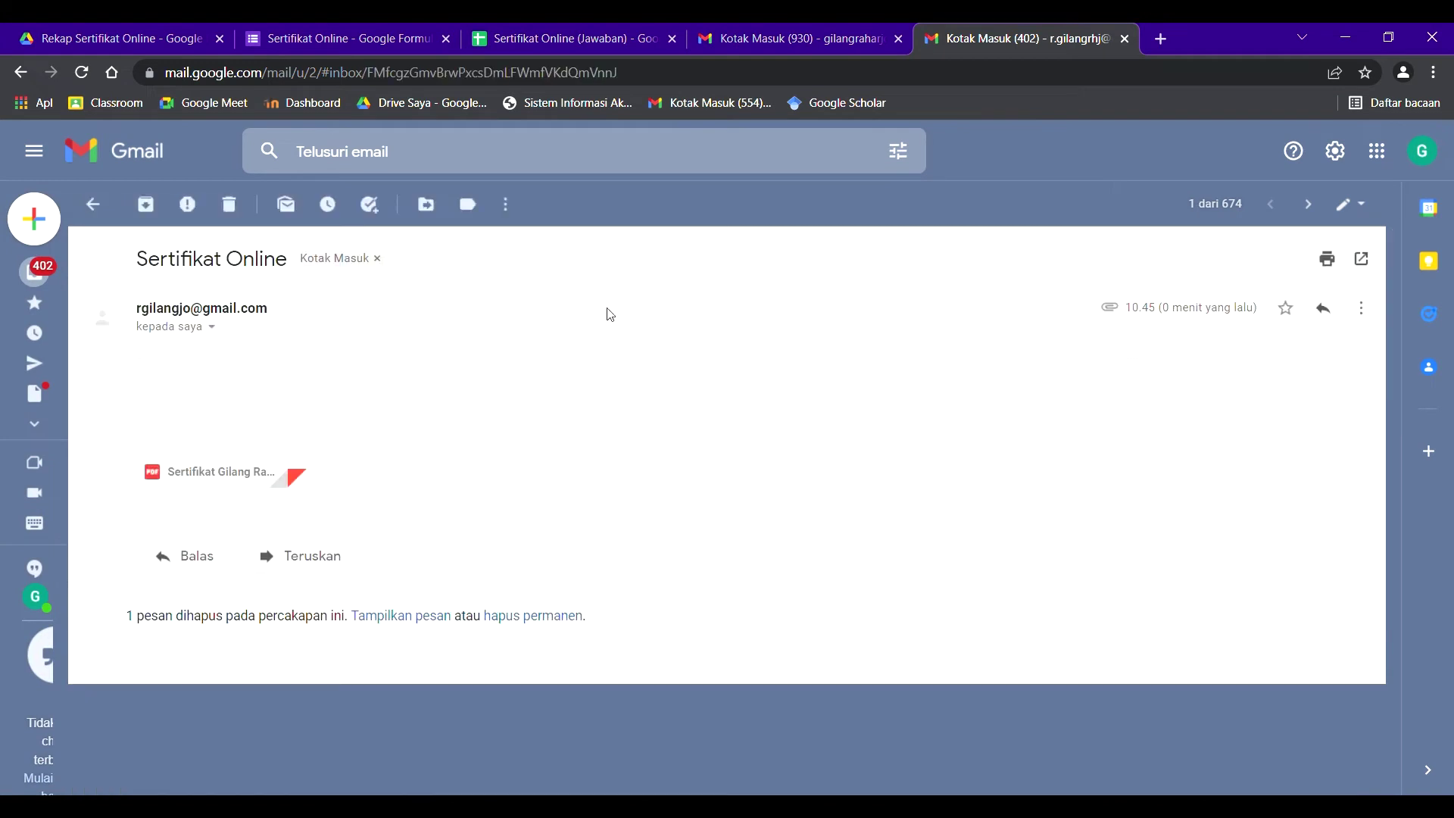
mouse_move(250, 438)
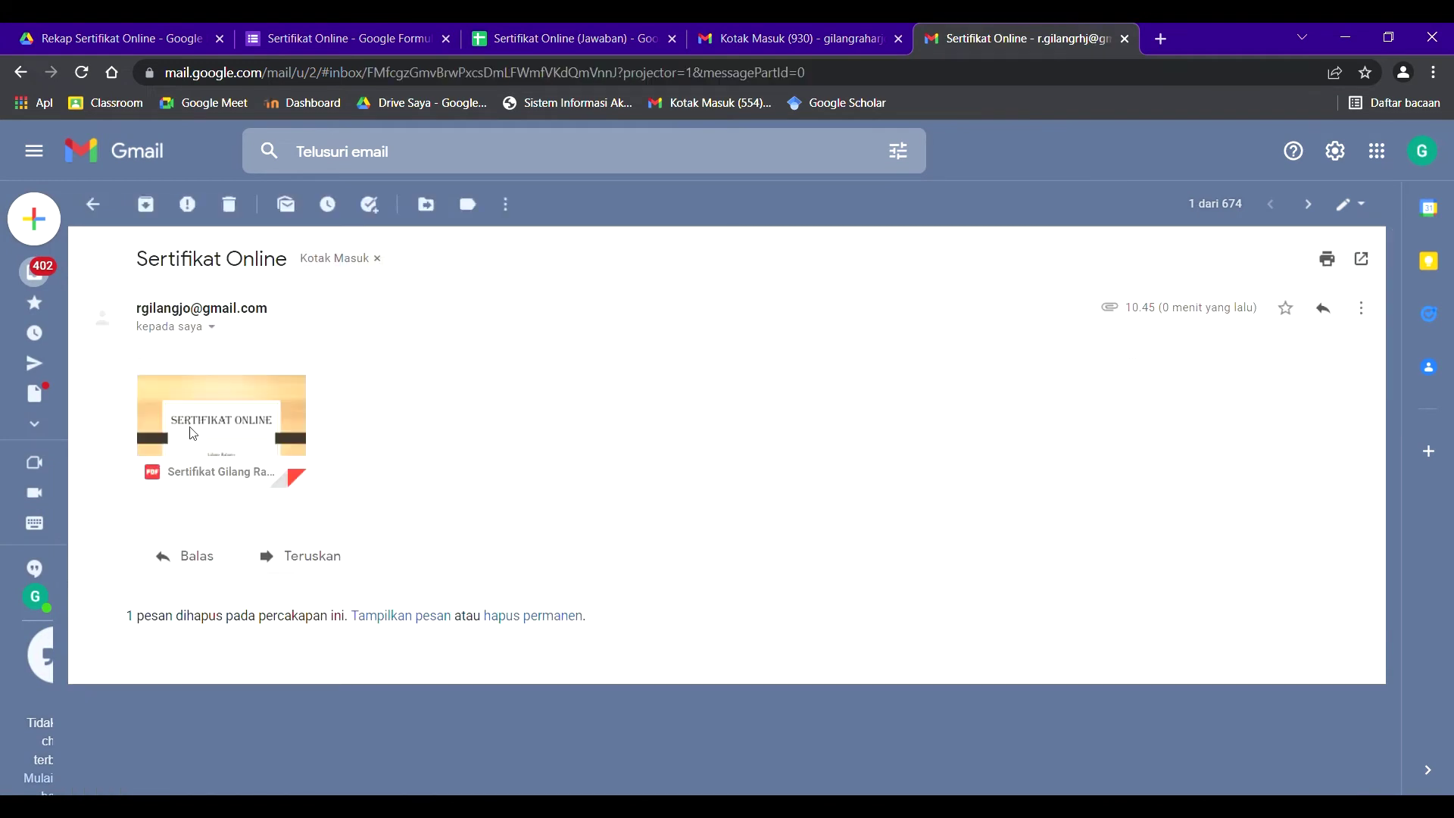
click(195, 430)
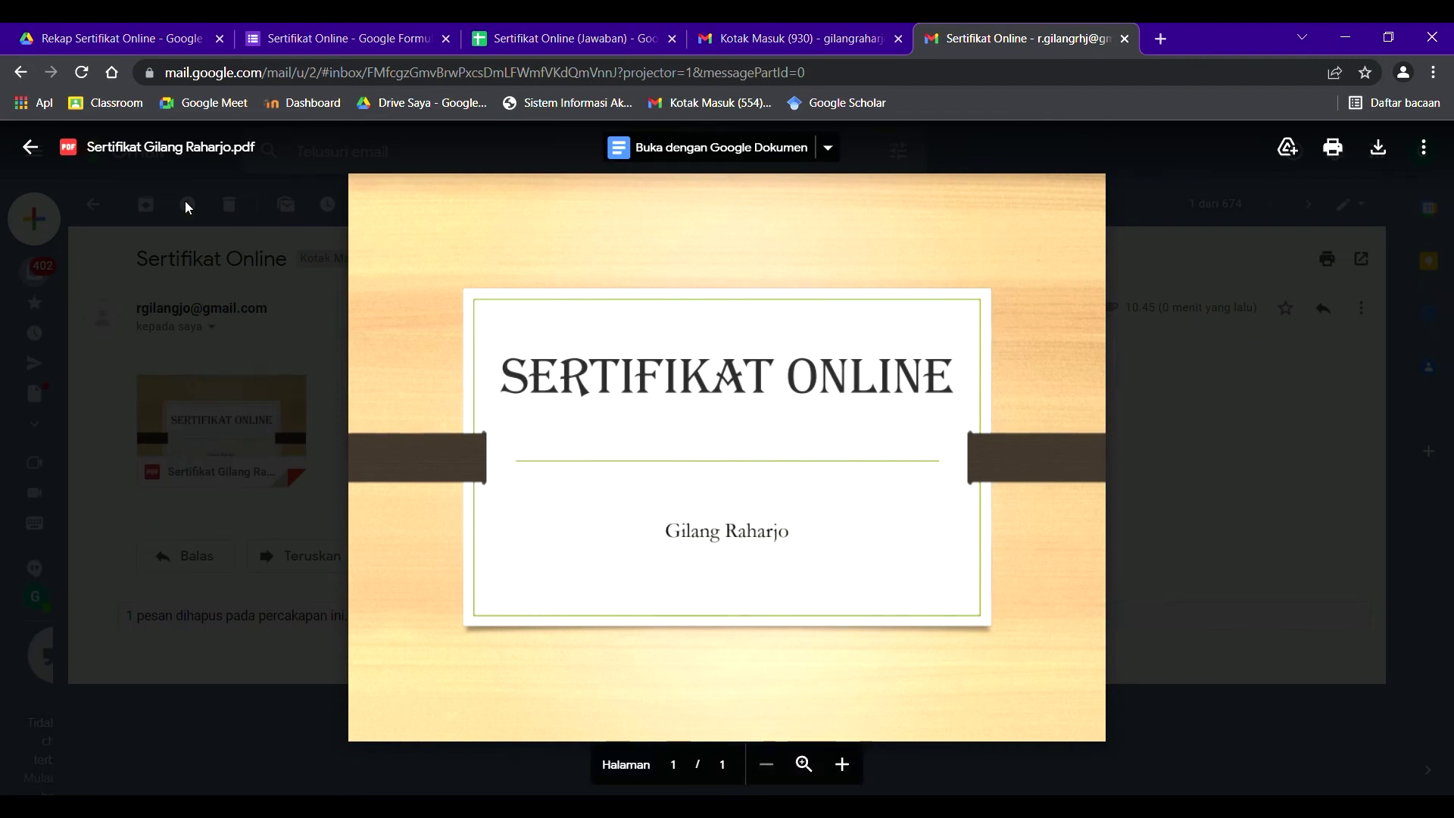
click(85, 43)
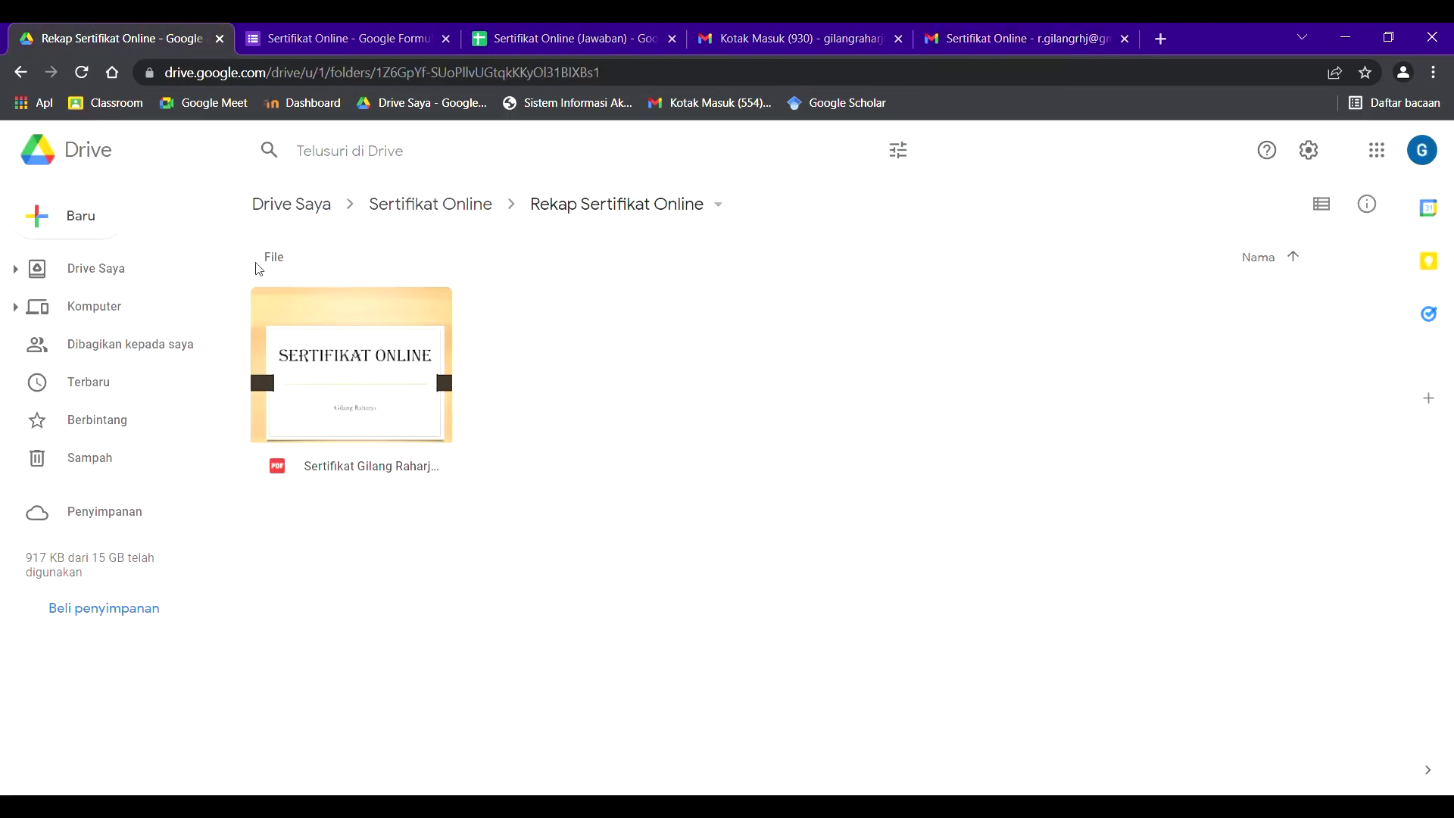
double_click(286, 336)
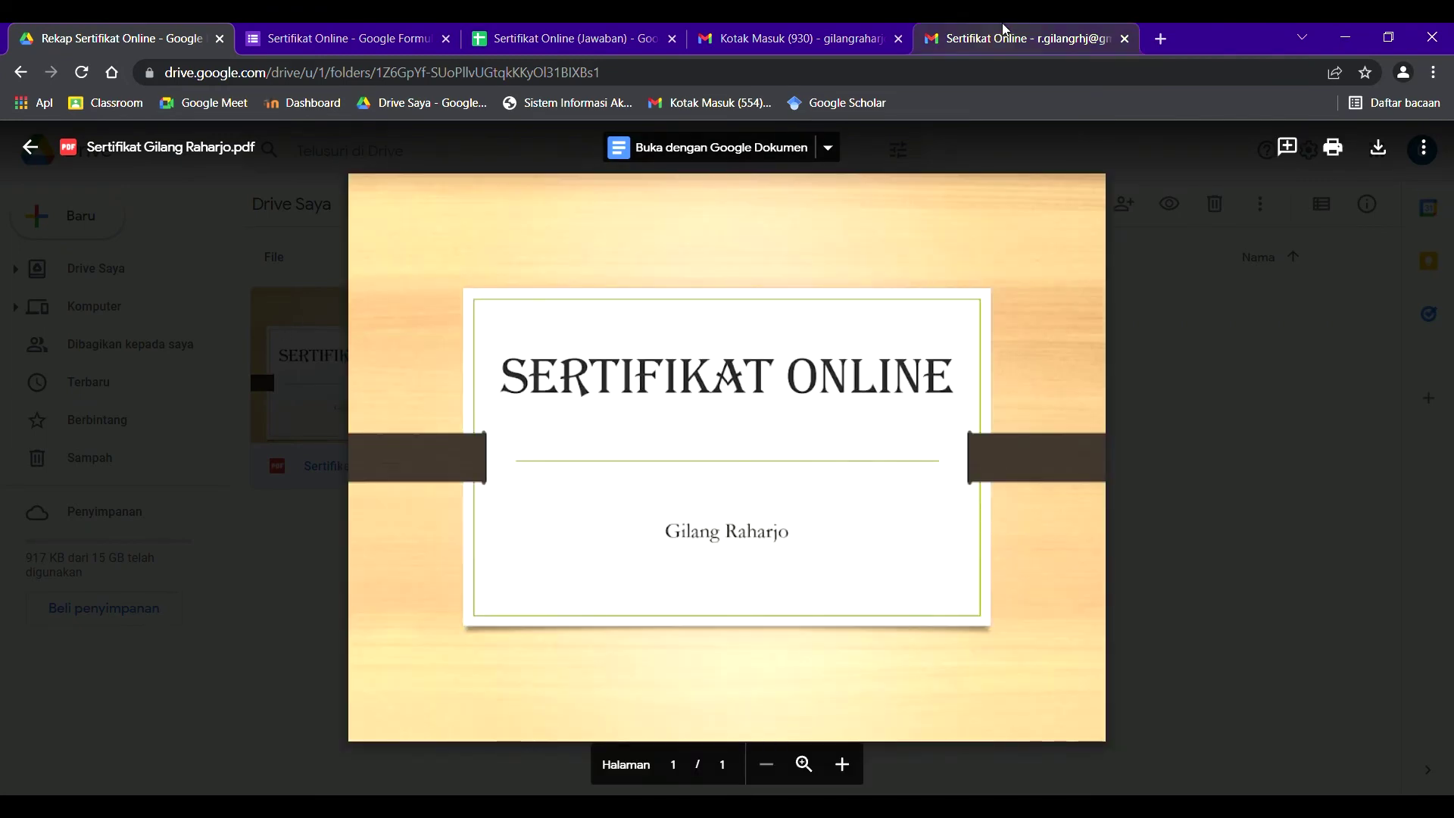
- Compare the Gmail and Drive certificate PDFs, then close both previews
click(1003, 34)
click(113, 38)
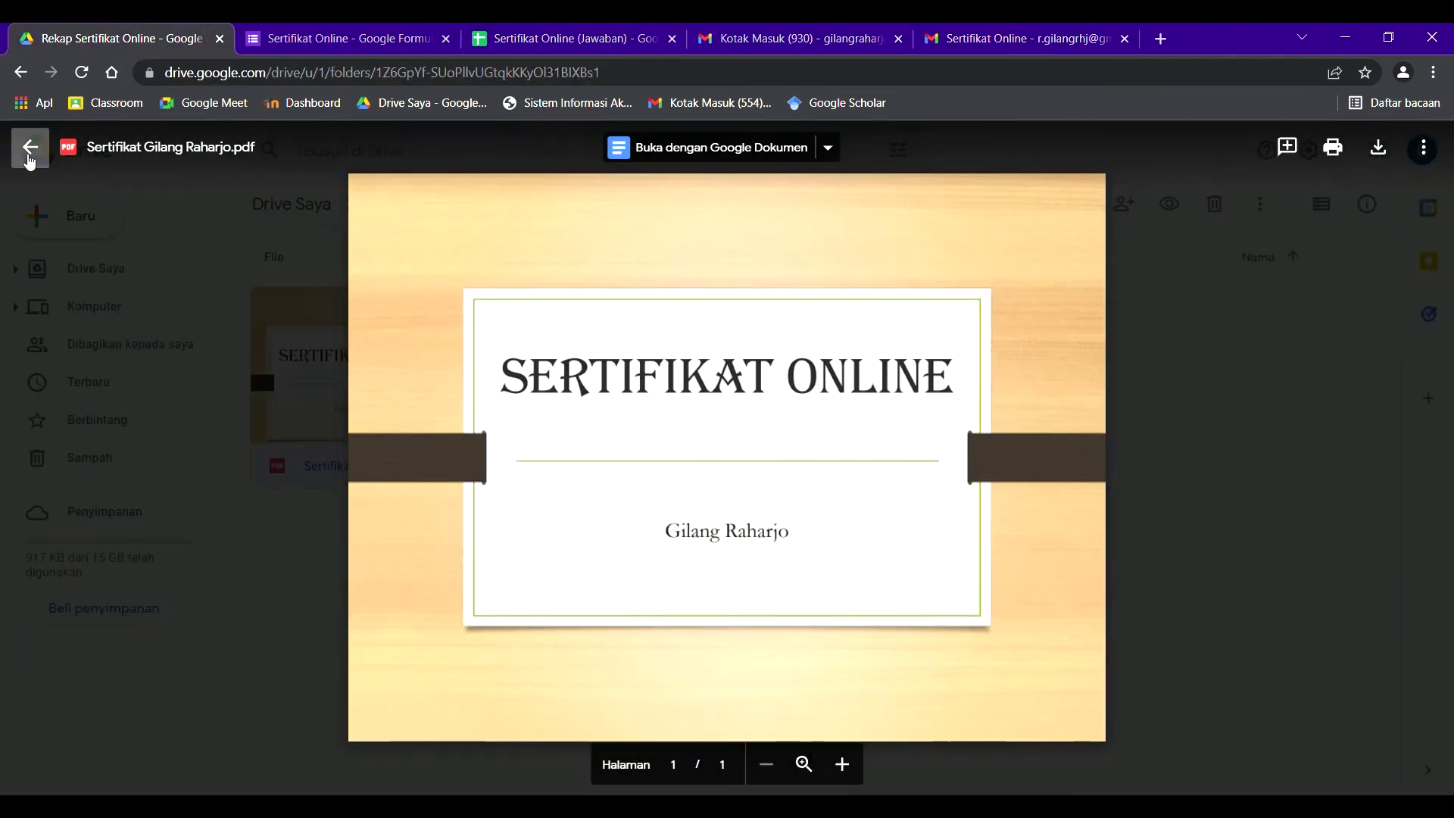
click(30, 147)
click(413, 208)
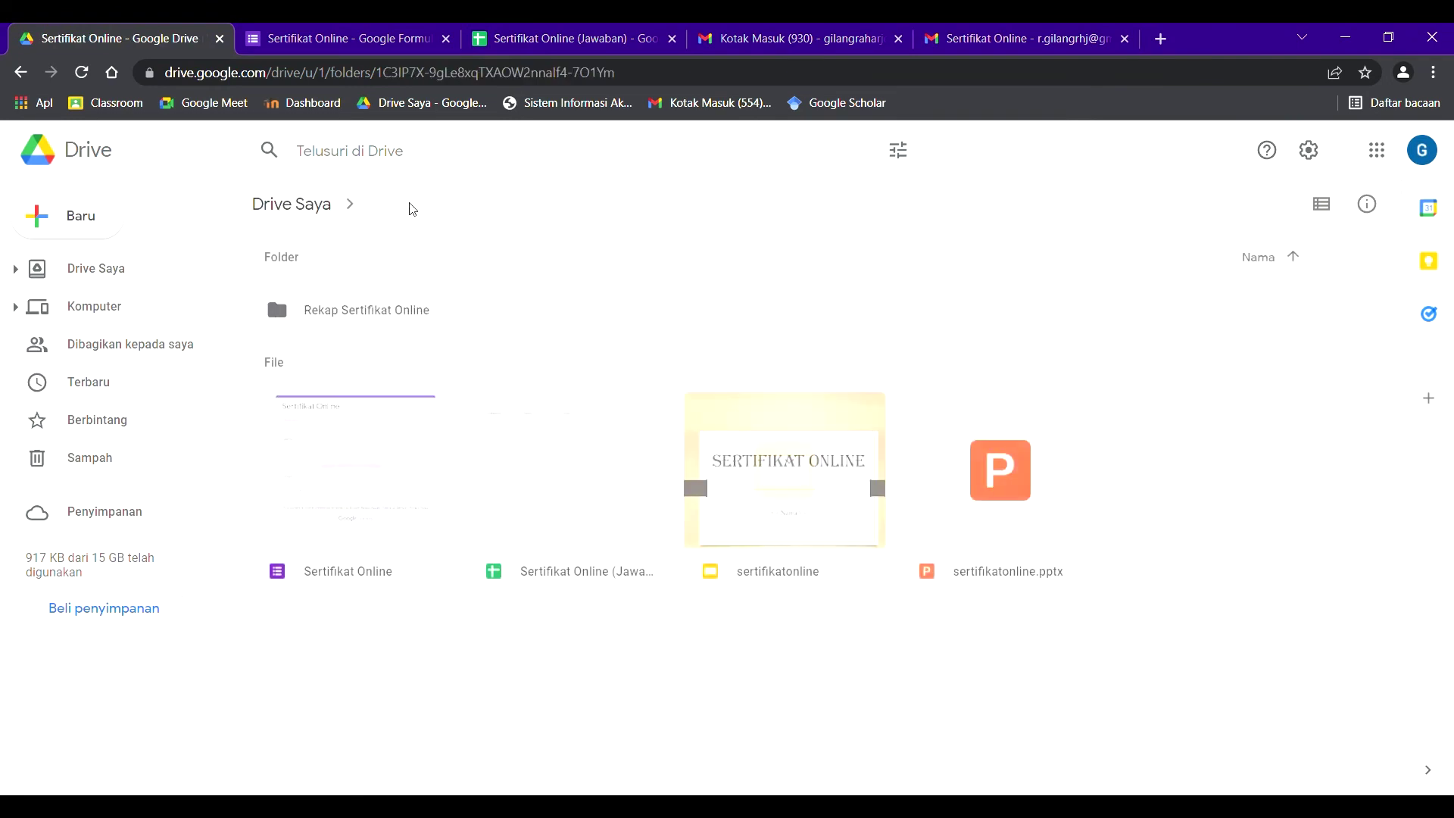
click(1044, 31)
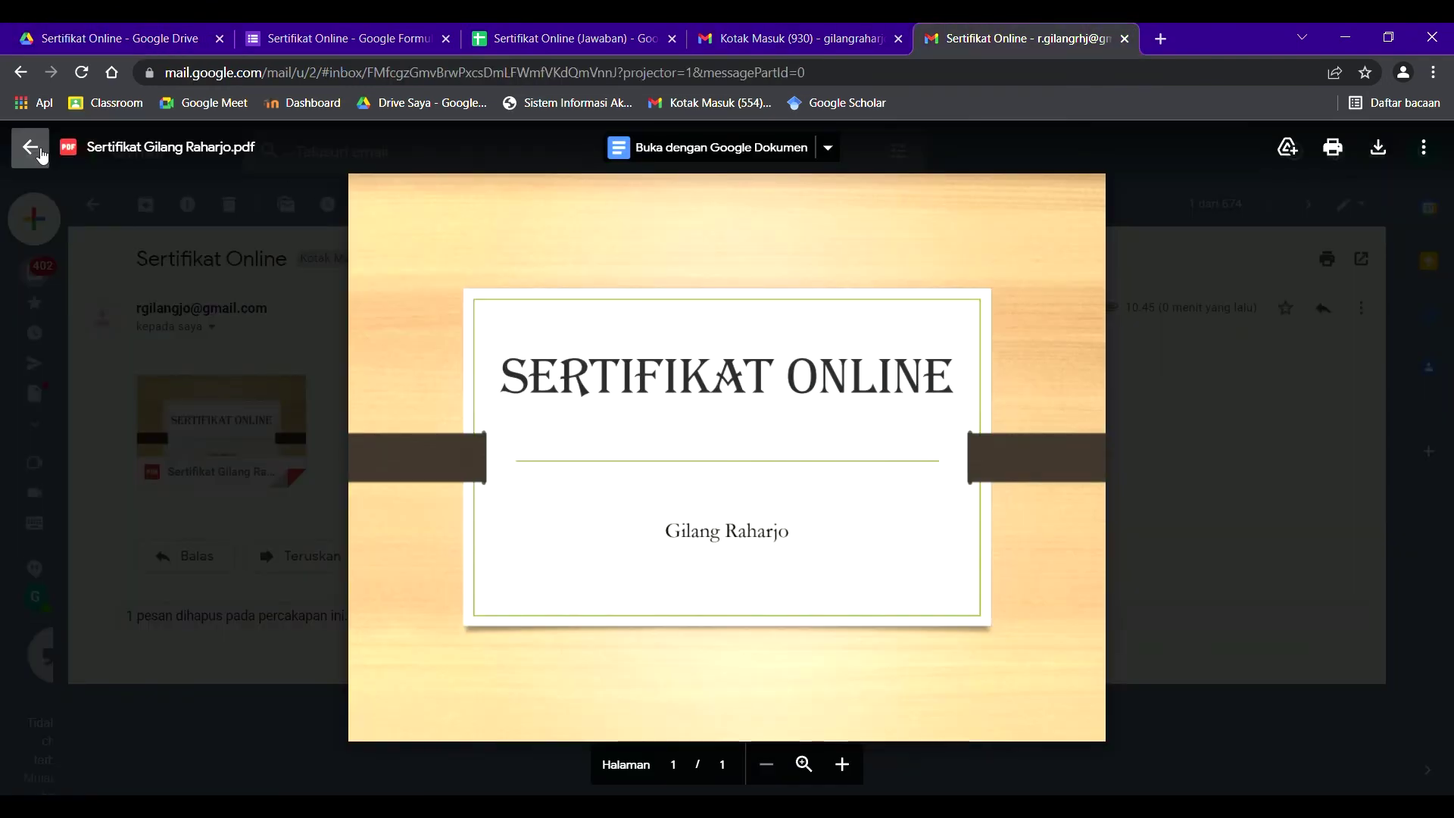
click(30, 148)
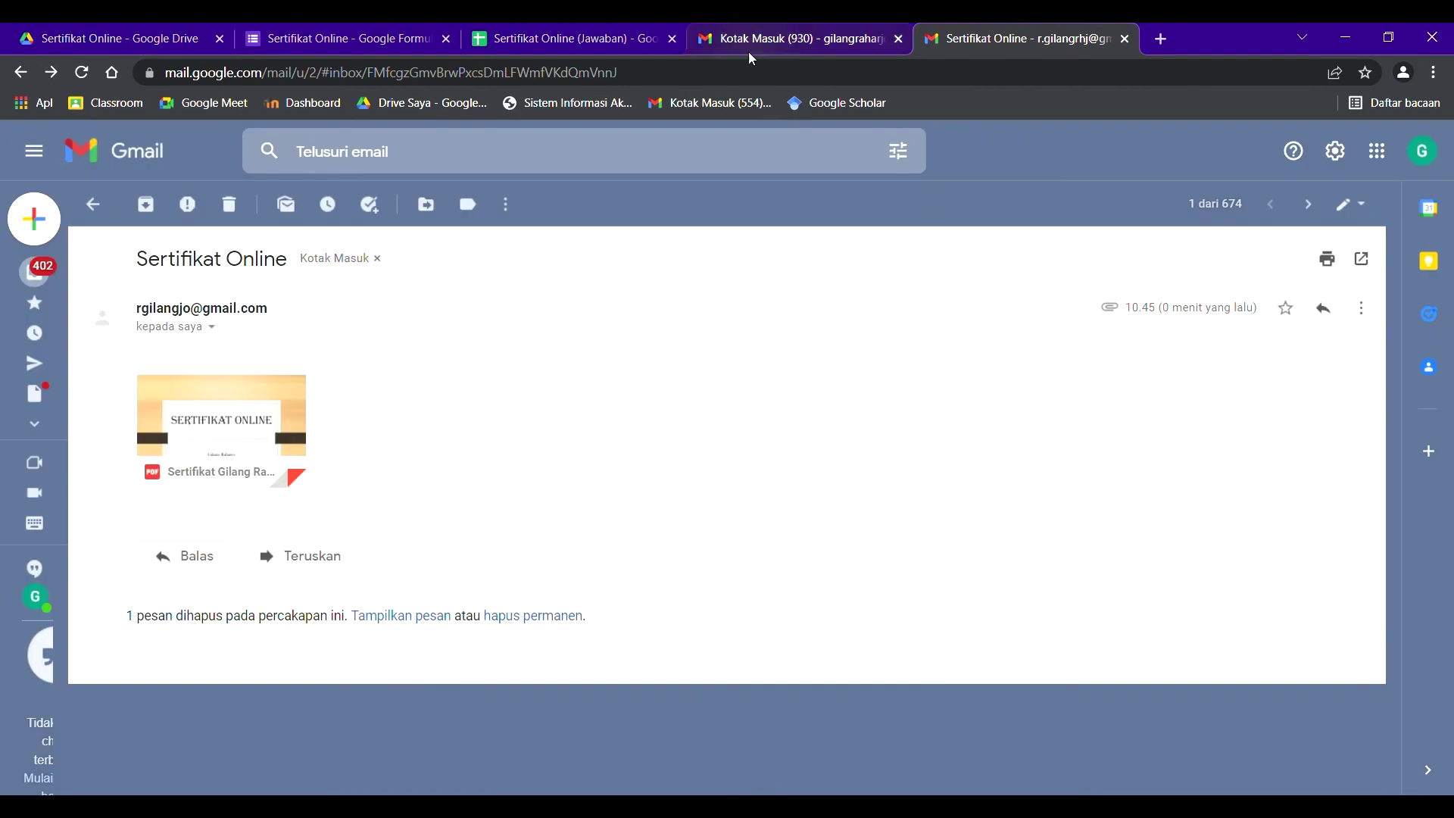